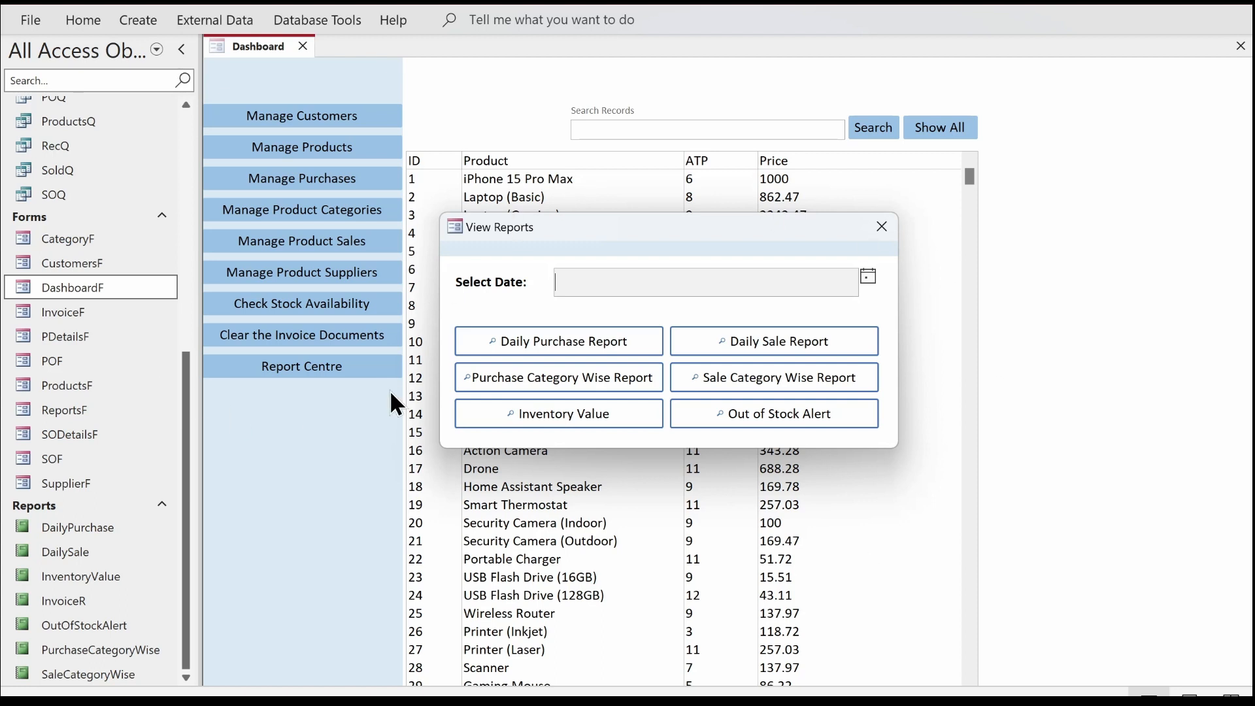
- Close the View Reports dialog and open the Dashboard form in Design View
left_click(876, 226)
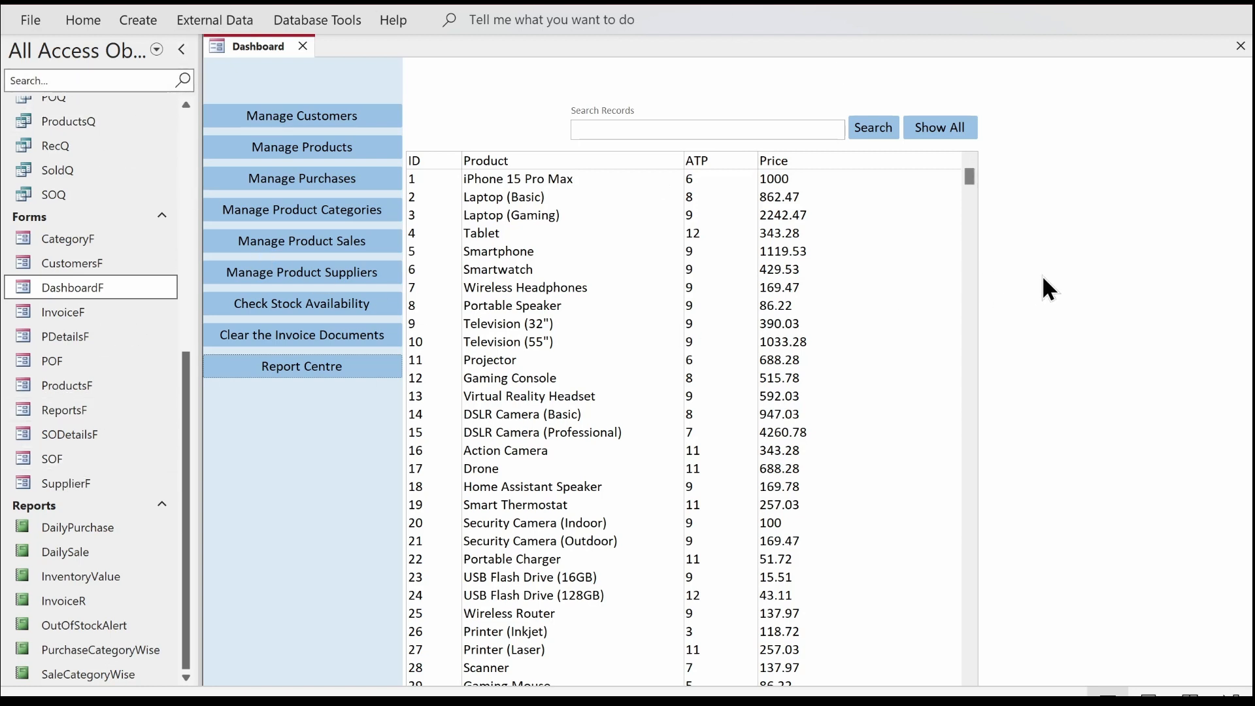
right_click(277, 52)
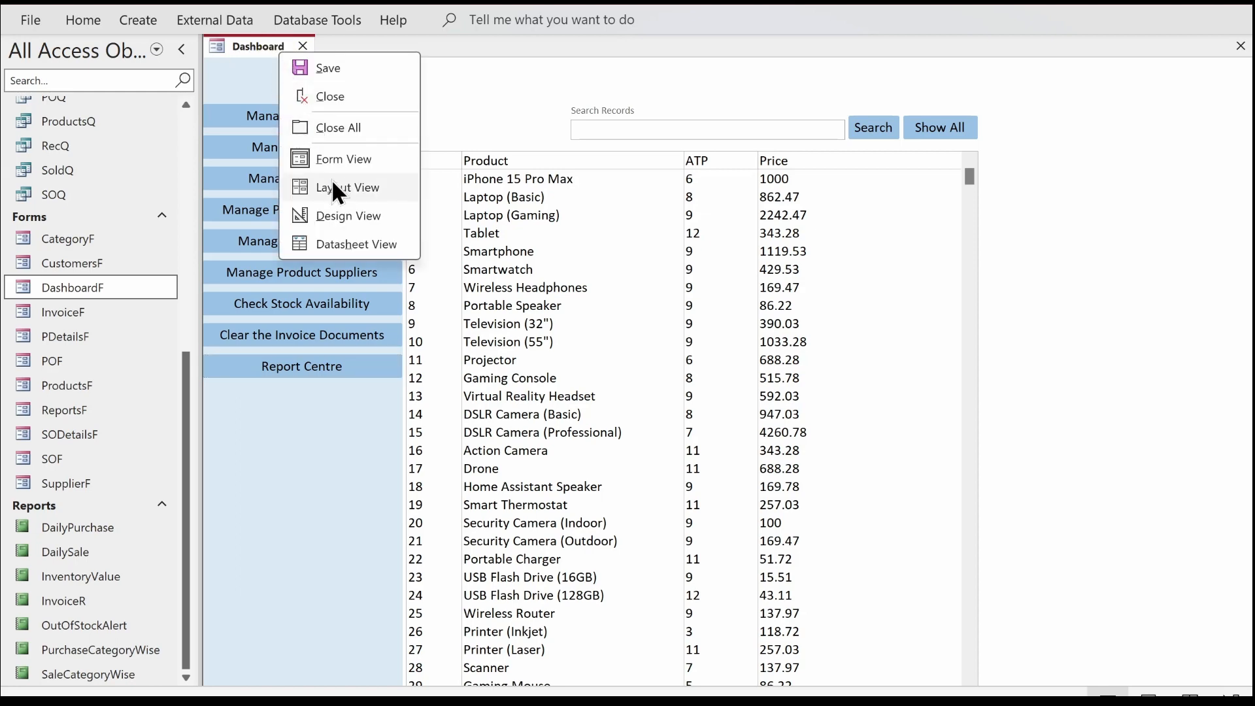
left_click(336, 213)
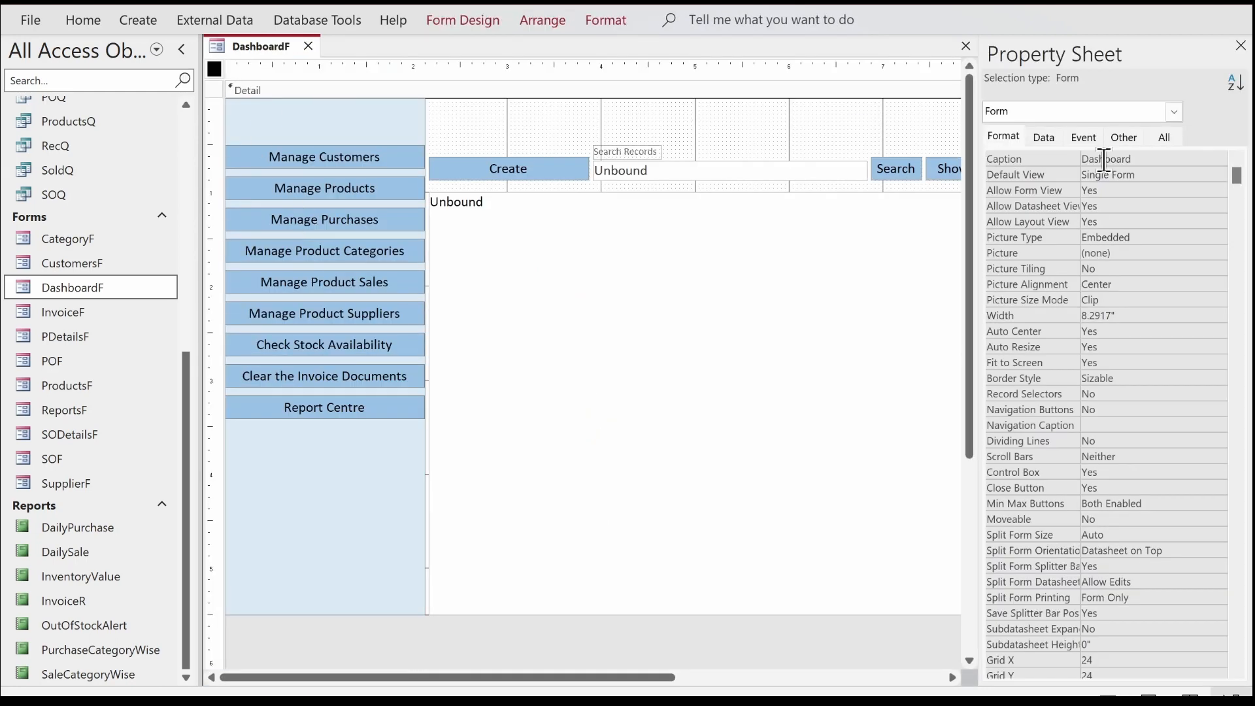
- Set the Dashboard form's Pop Up and Moveable properties to Yes and toggle its Modal property
left_click(1126, 140)
double_click(1109, 158)
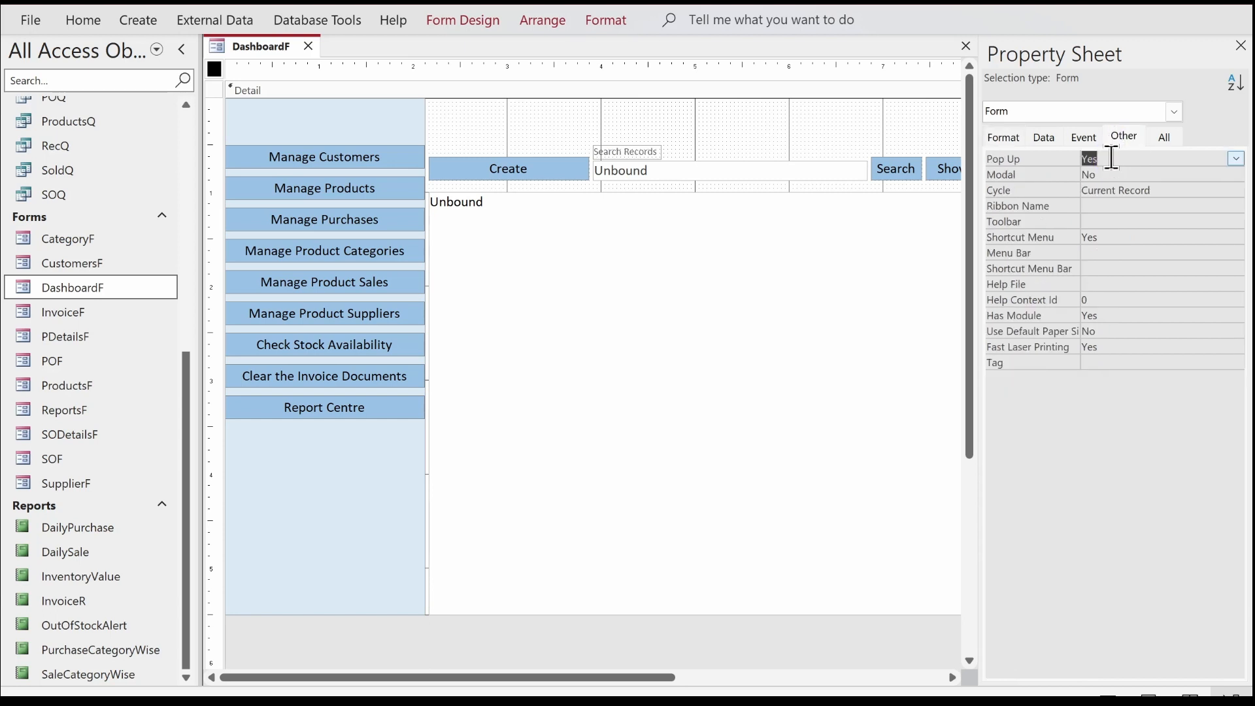
double_click(1104, 174)
left_click(1006, 139)
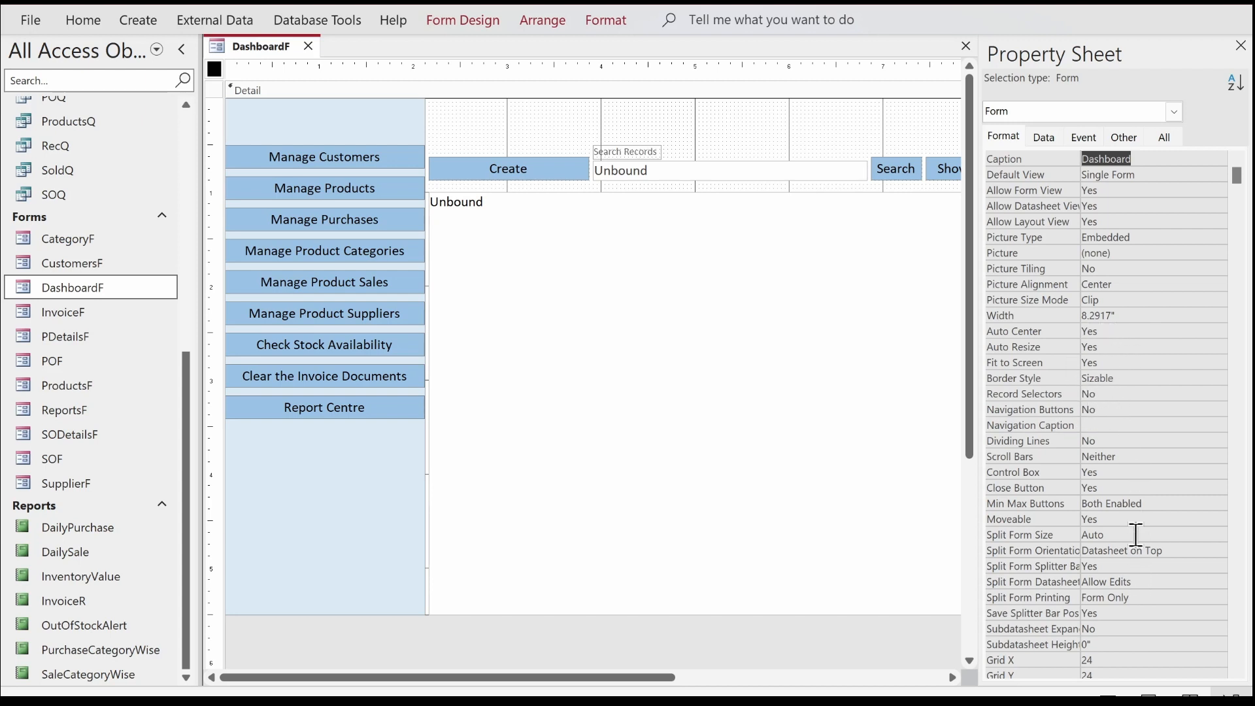
- Switch the Dashboard form to Form View
right_click(243, 47)
right_click(253, 45)
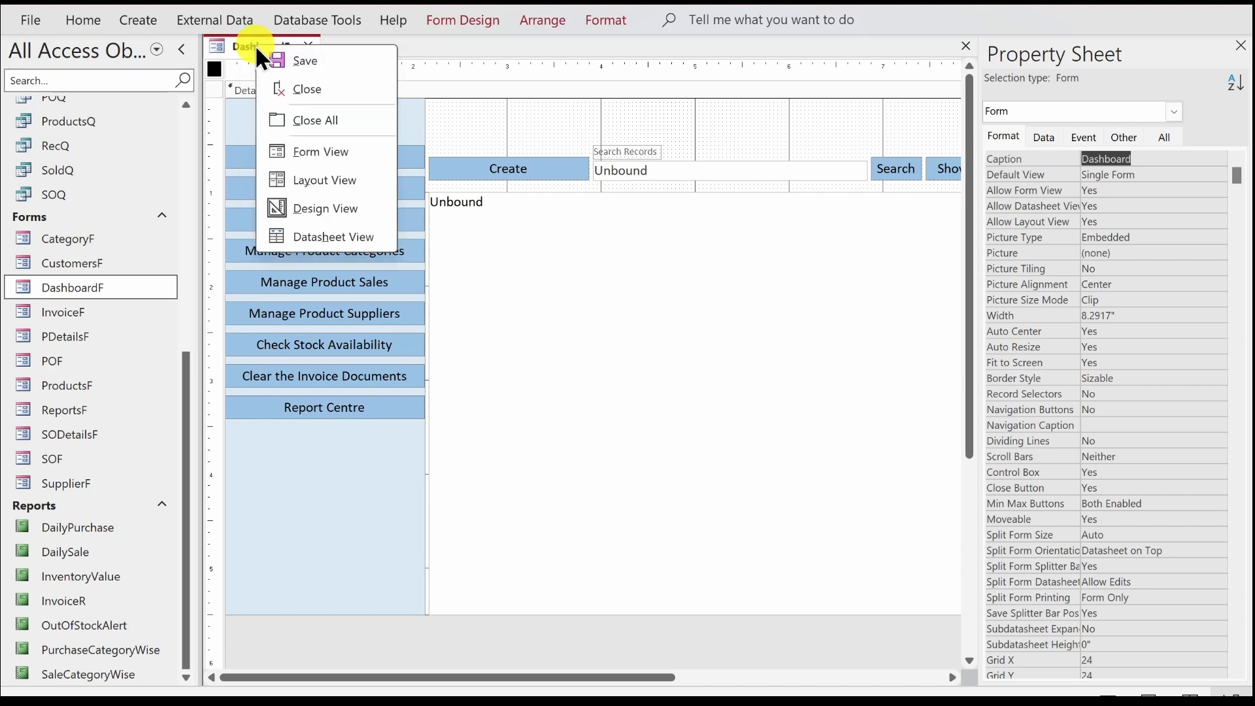
left_click(330, 147)
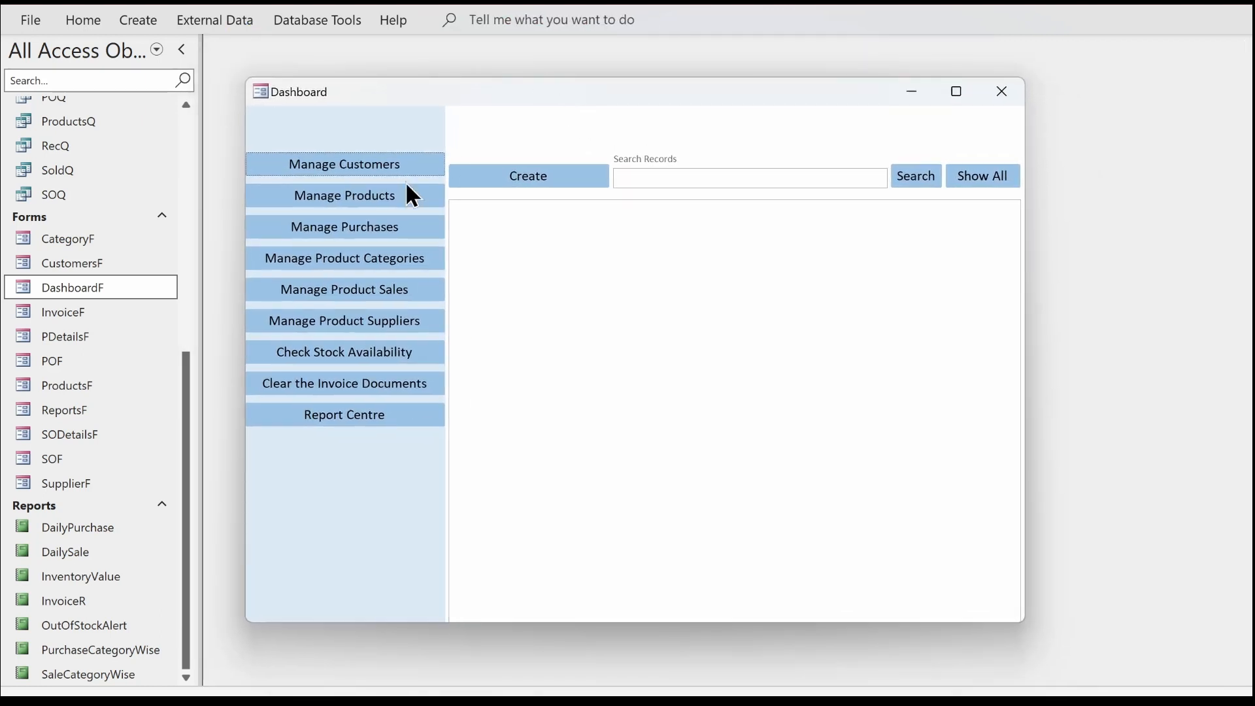
- Look through the products, purchases, categories, sales and suppliers lists, then open and close the Report Centre
left_click(411, 195)
left_click(392, 227)
left_click(389, 258)
left_click(387, 291)
left_click(376, 323)
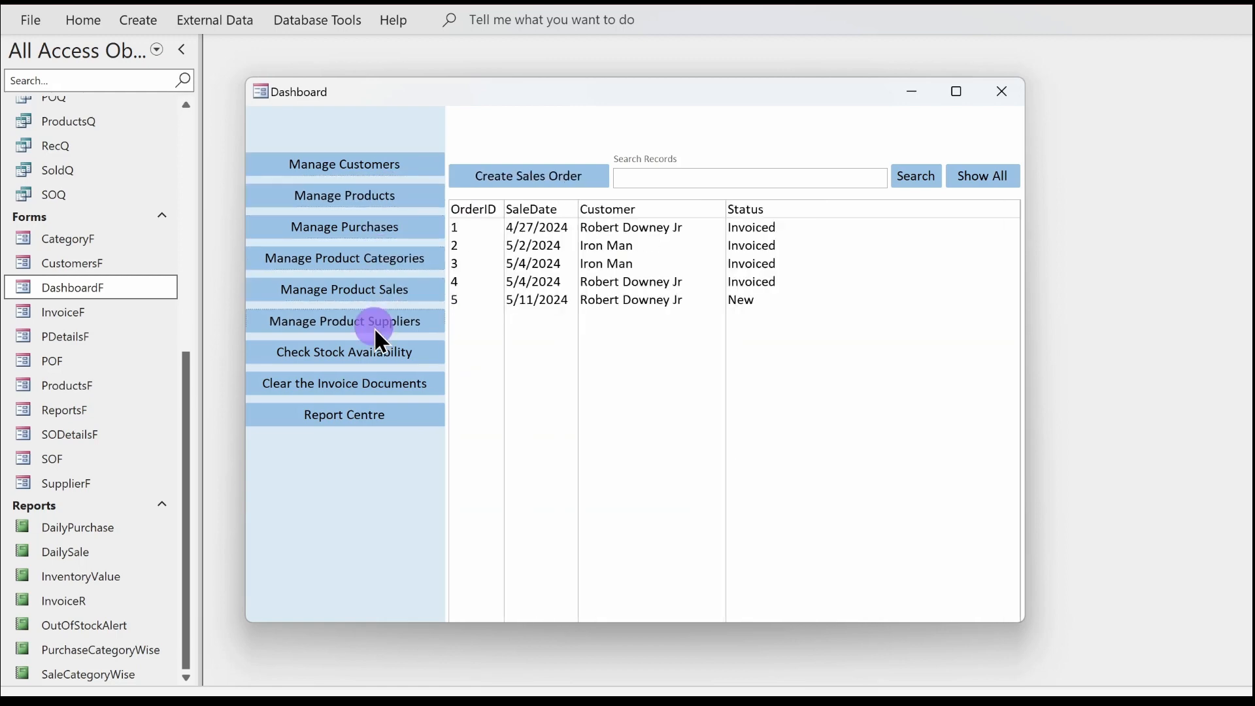
left_click(368, 410)
left_click(839, 143)
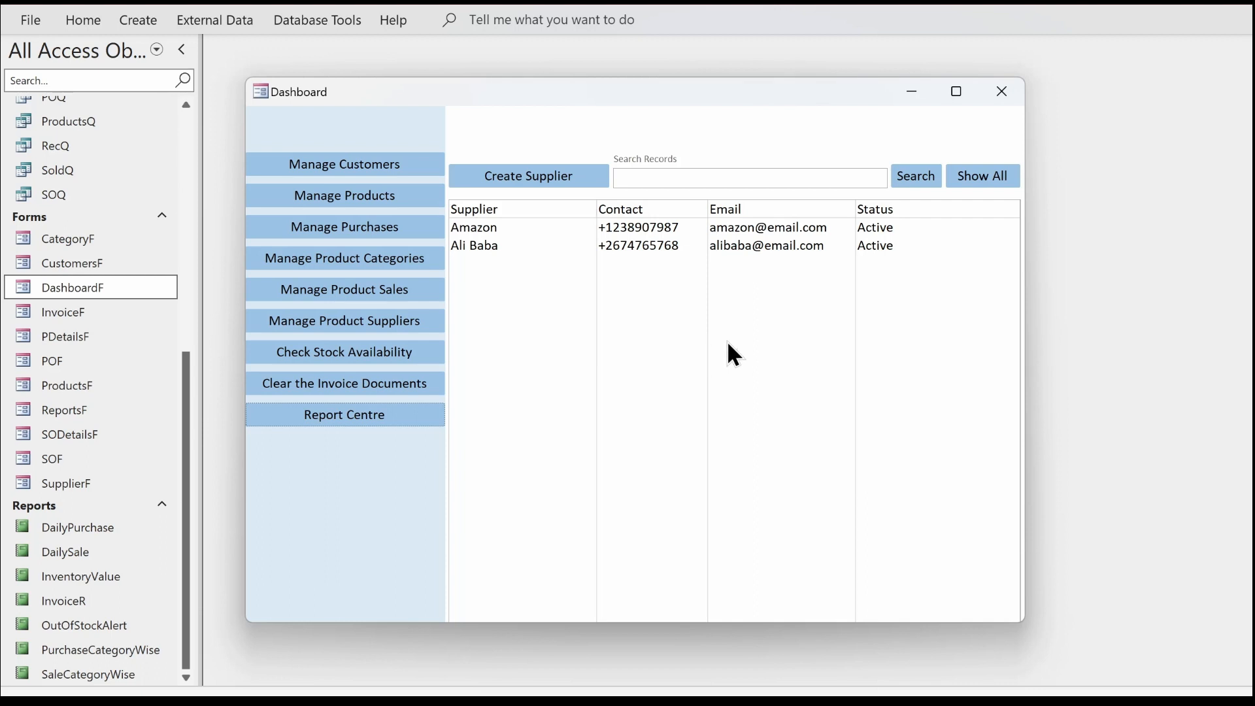
- Enlarge the Dashboard pop-up window by extending it upward, downward and to both sides
left_click_drag(719, 77, 719, 32)
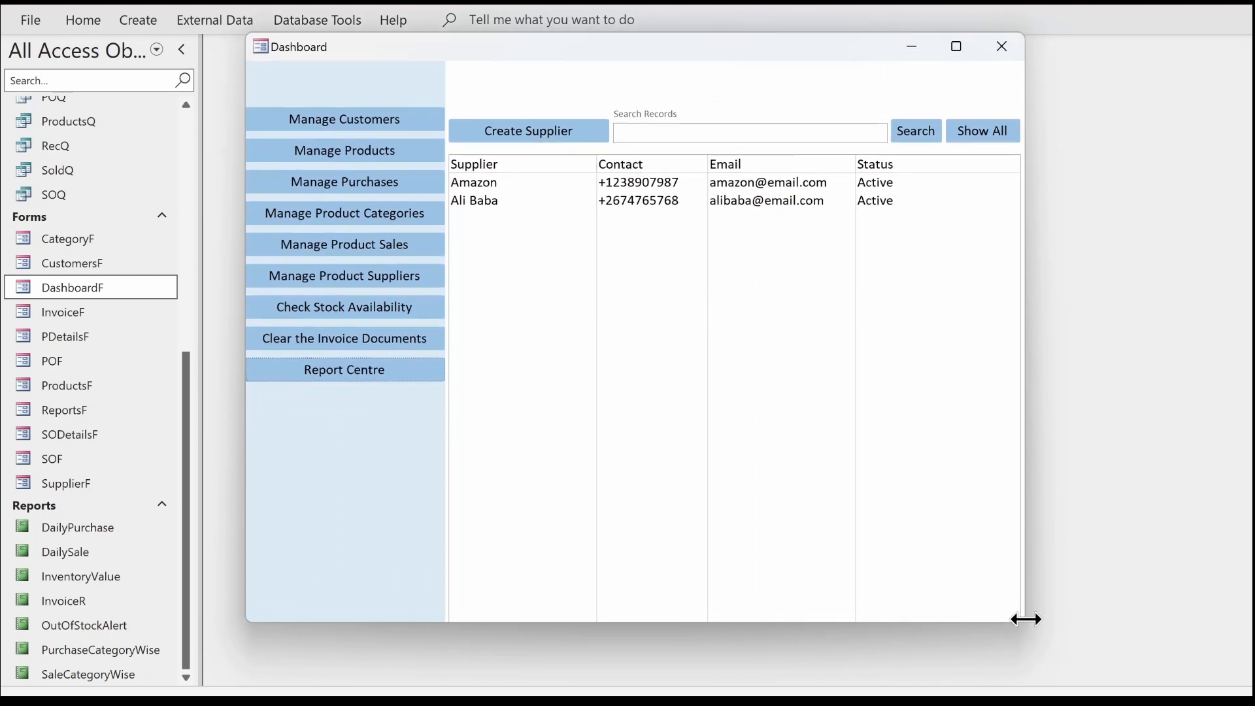
left_click_drag(1019, 624, 1069, 682)
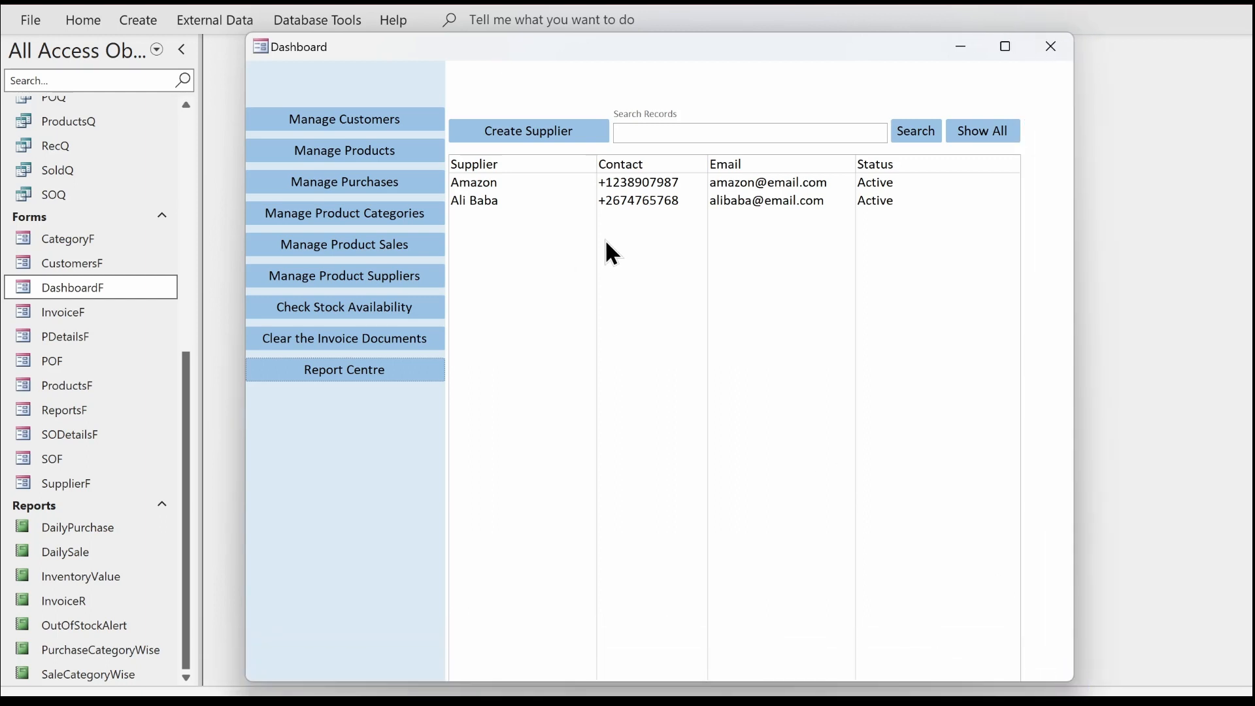
right_click(634, 57)
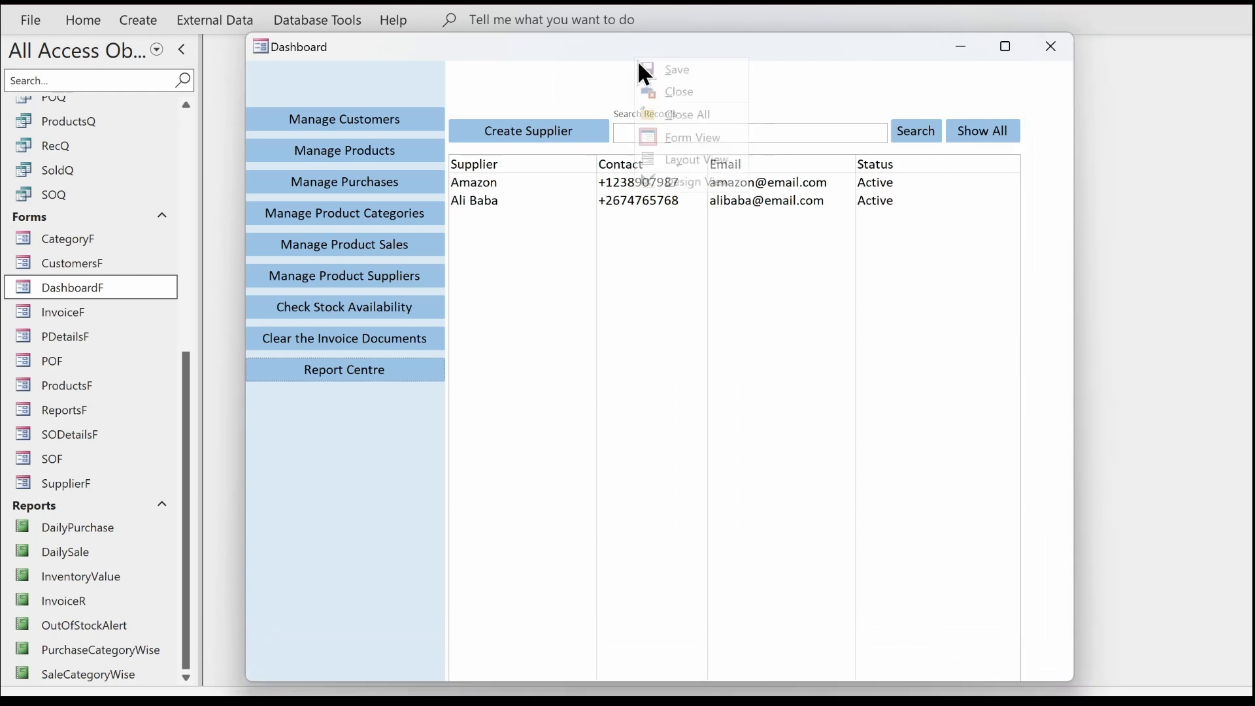
left_click(650, 65)
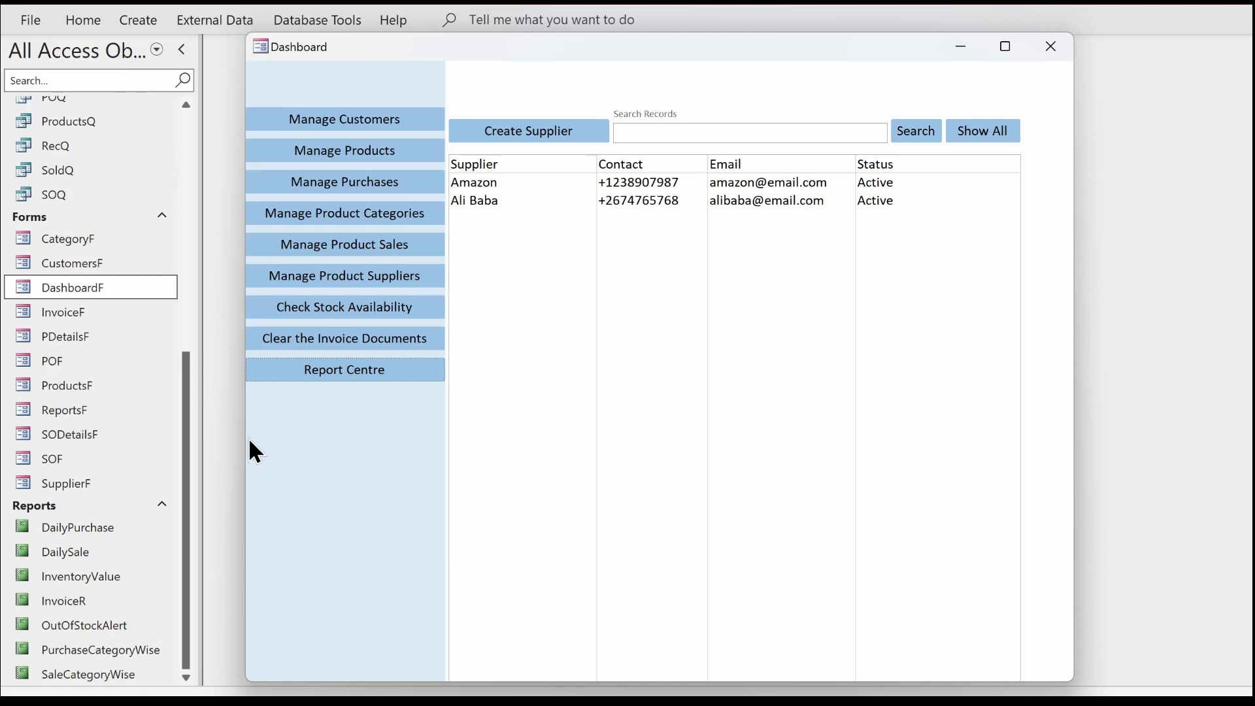
left_click_drag(245, 434, 156, 431)
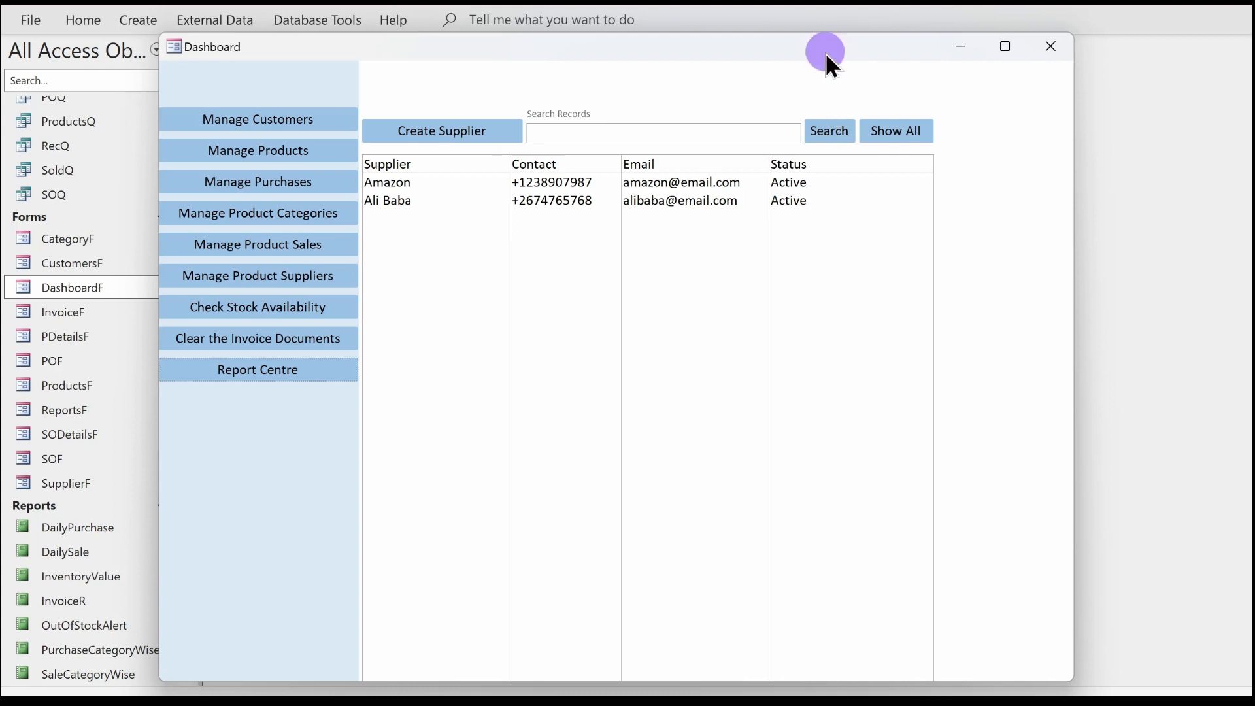
- Shift the Dashboard pop-up window slightly and close it
left_click_drag(825, 56, 849, 66)
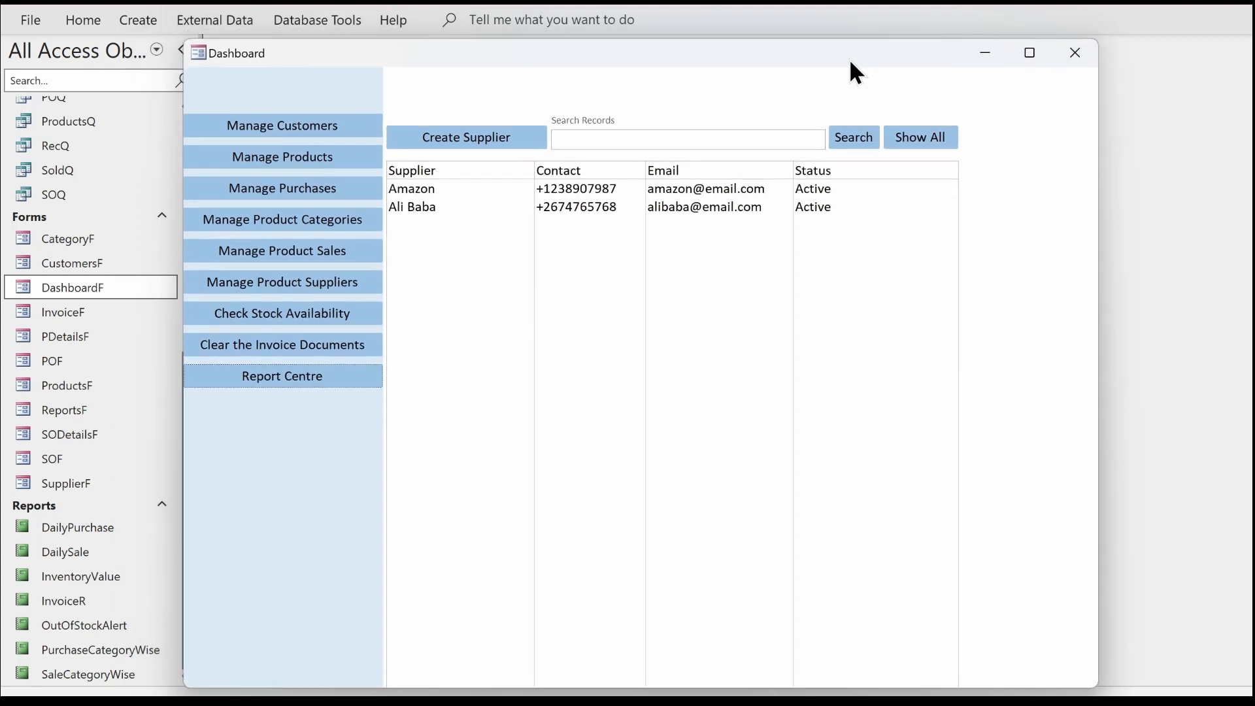
right_click(799, 66)
left_click(810, 68)
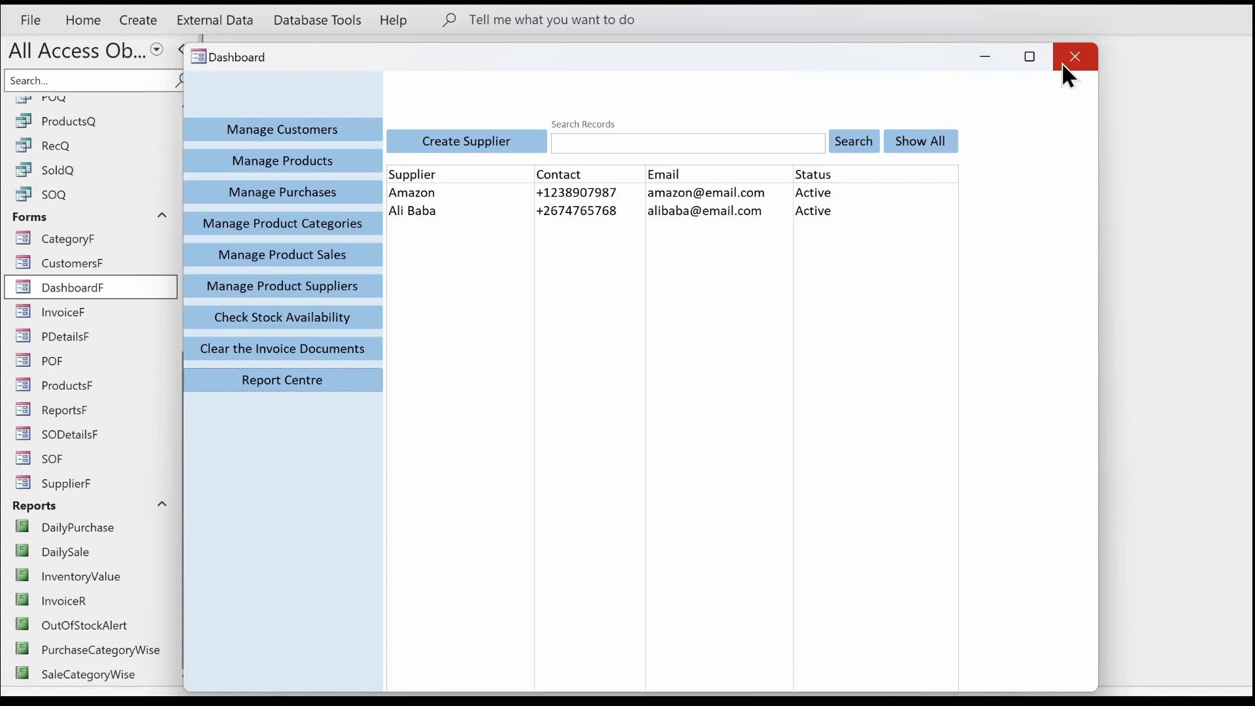
right_click(856, 58)
left_click(869, 67)
left_click(1063, 62)
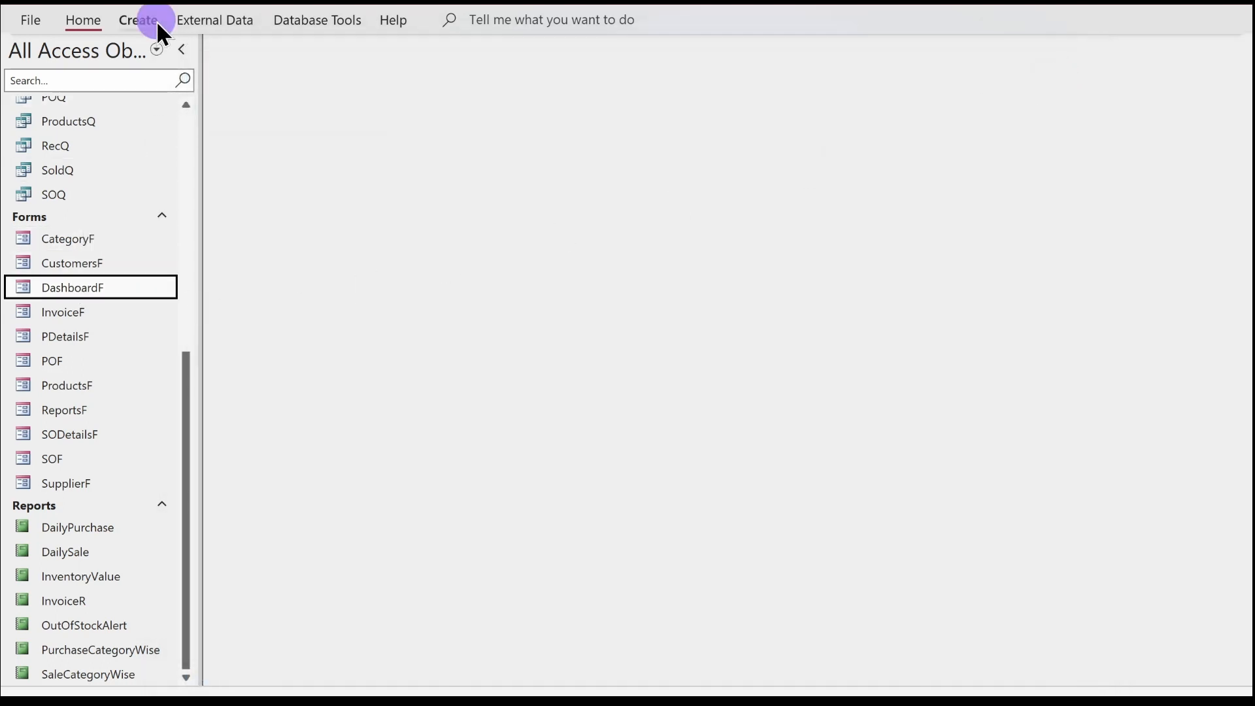
- Create a blank form in Design View and enlarge it to about 7.33" wide and 5.75" high
left_click(154, 21)
left_click(433, 88)
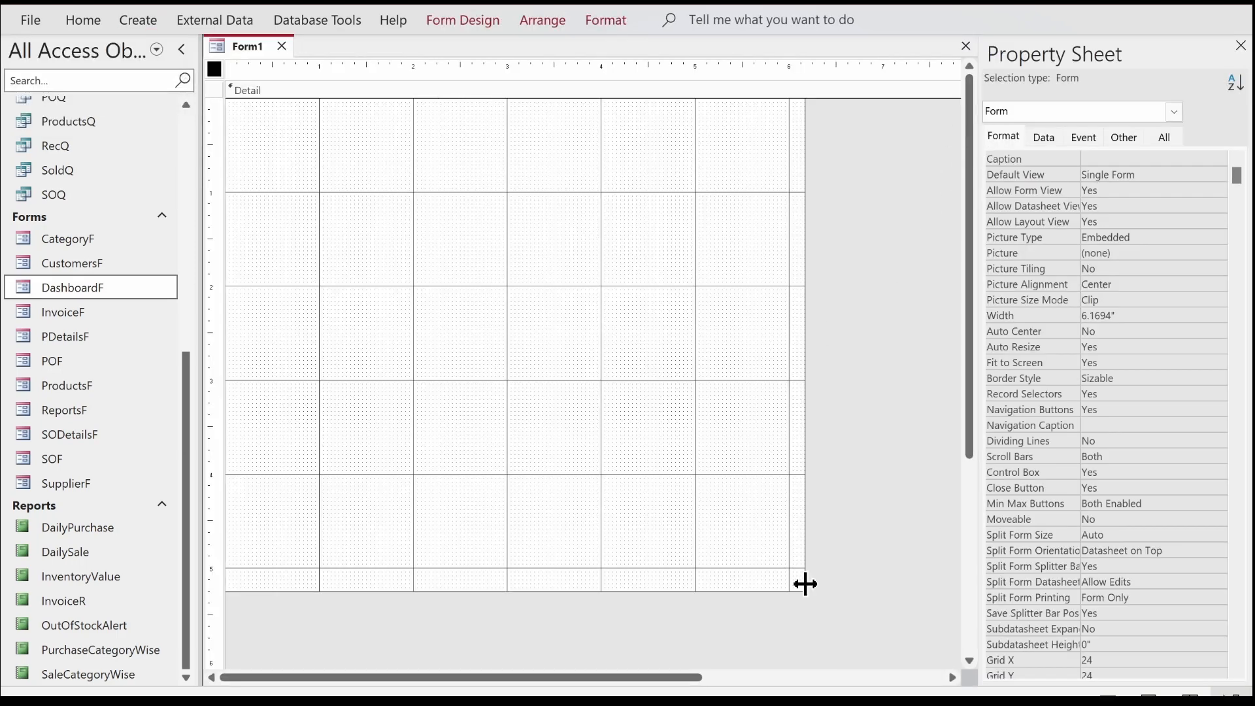
left_click_drag(806, 585, 914, 638)
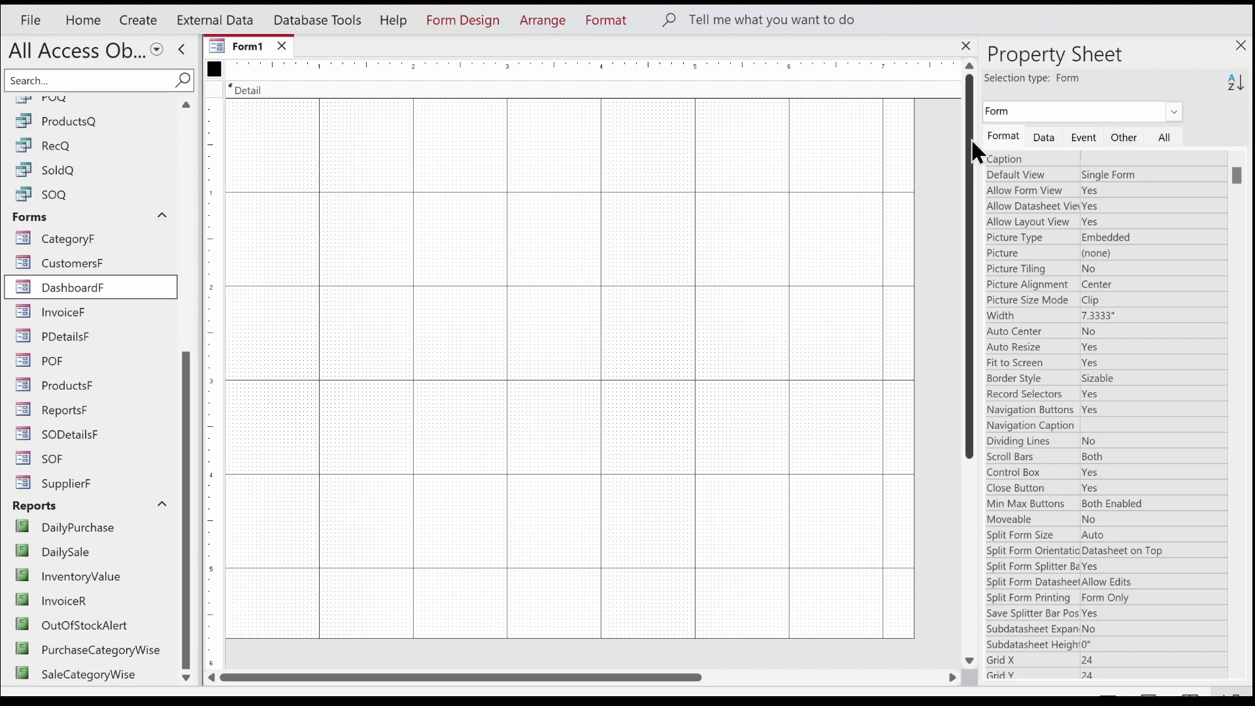
right_click(603, 170)
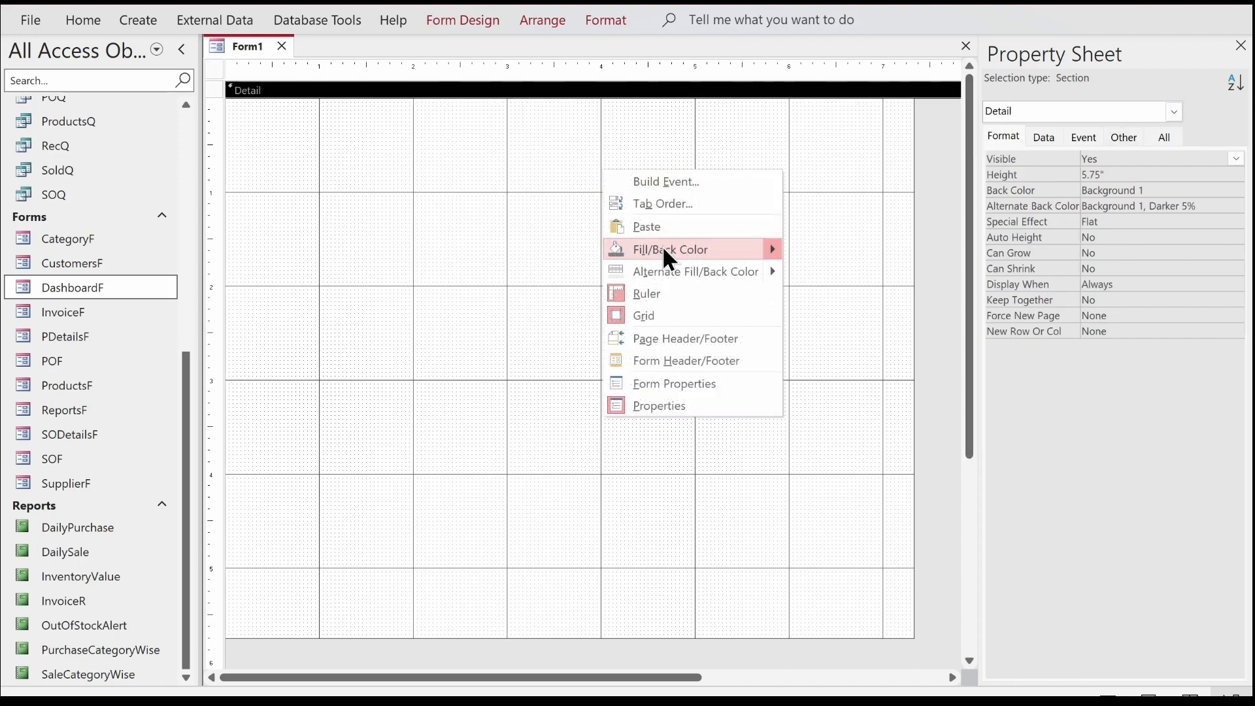
left_click(665, 341)
right_click(559, 249)
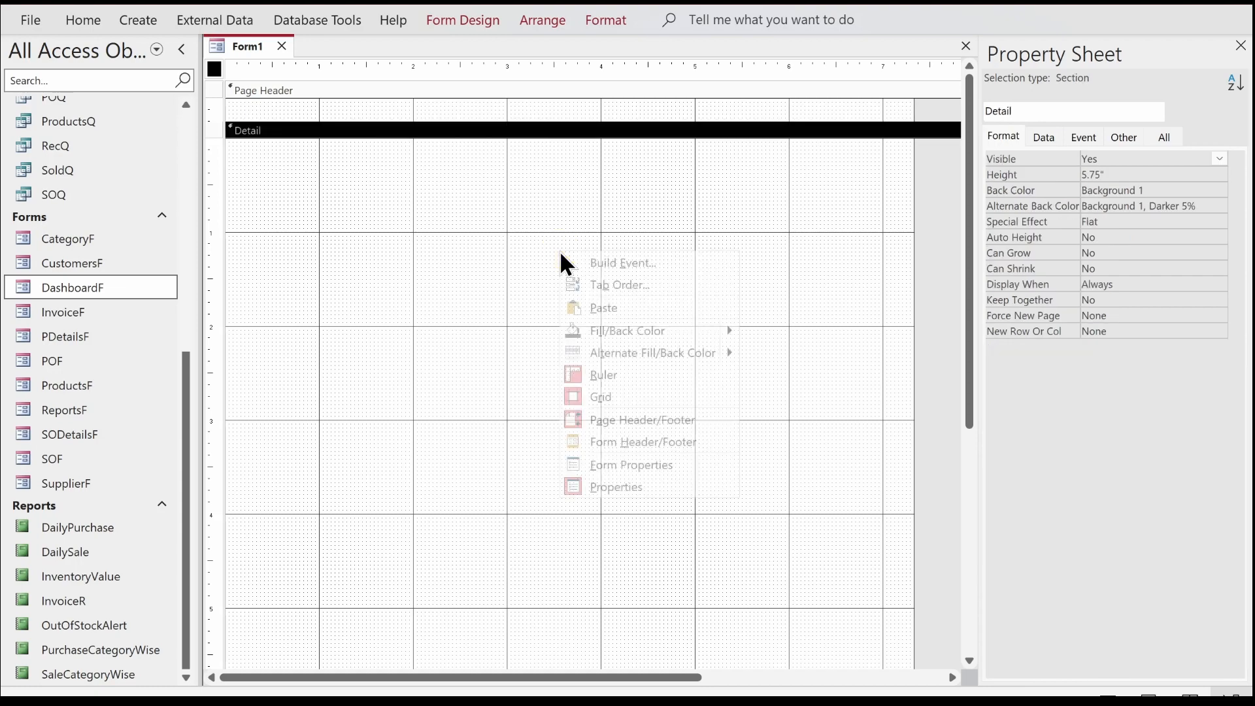
left_click(610, 411)
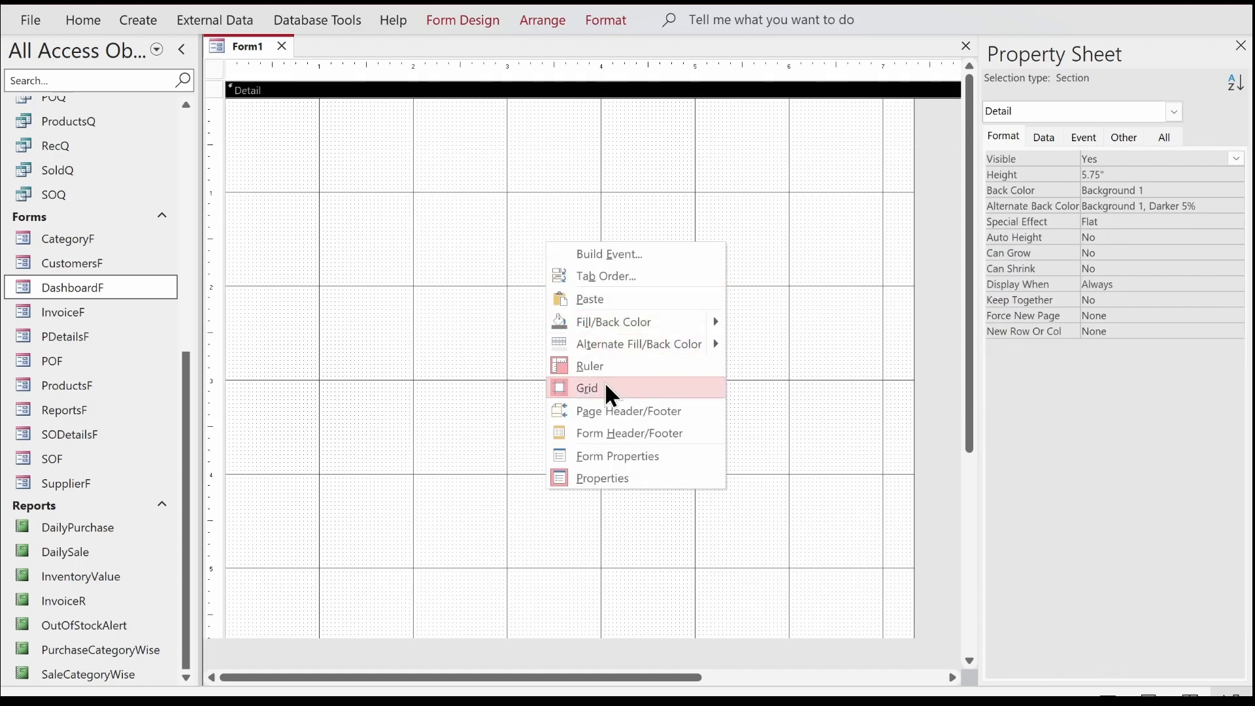
- Add the form header and footer sections and fill the header with Accent 1, Lighter 60%
left_click(600, 432)
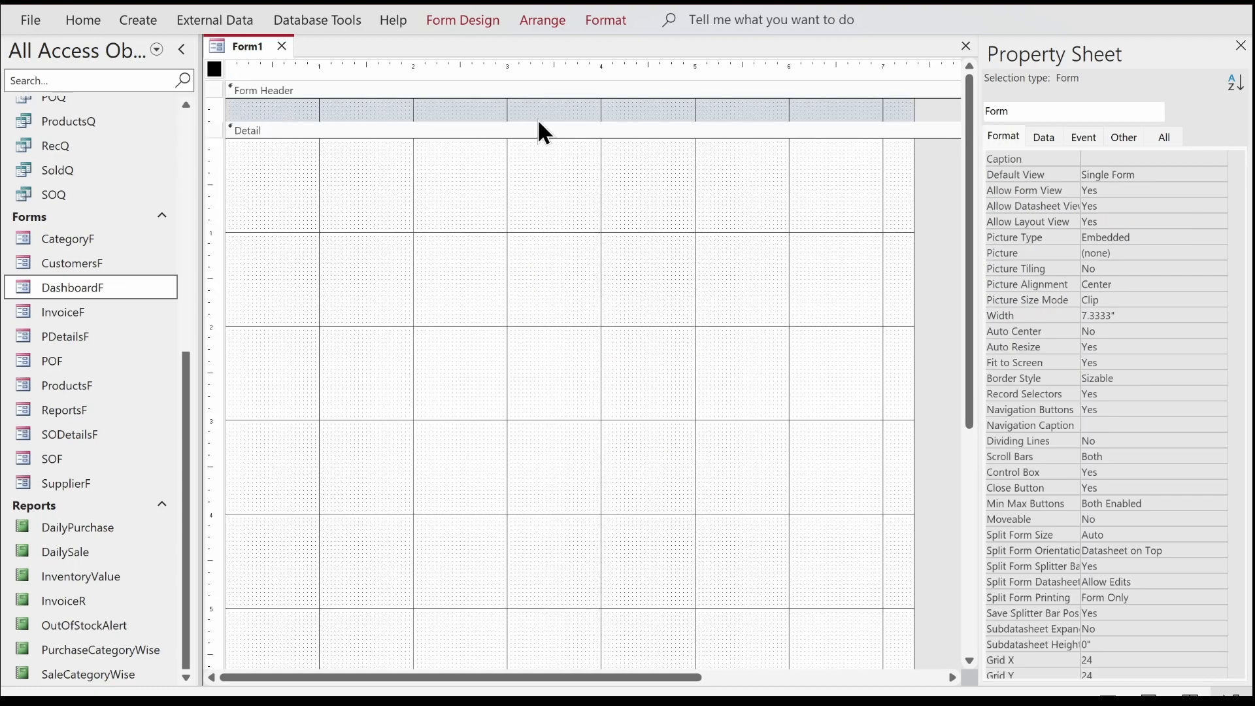
left_click(612, 20)
left_click(623, 170)
left_click(637, 91)
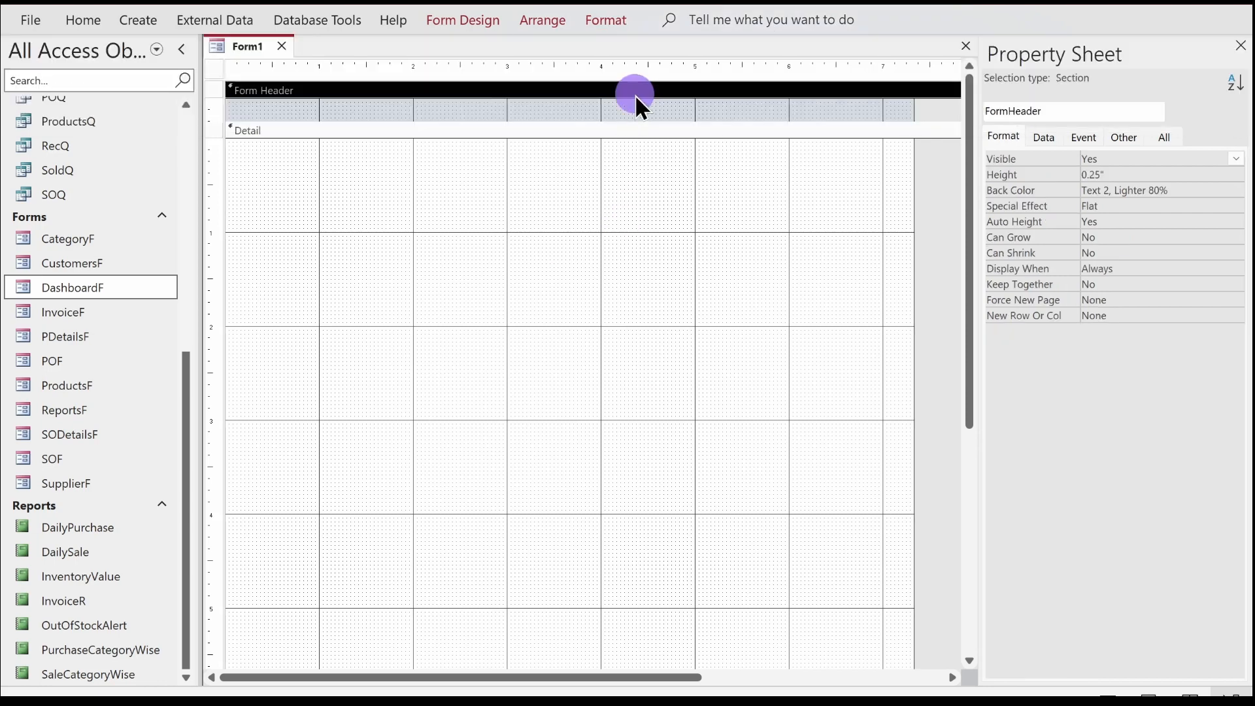
left_click(606, 22)
left_click(952, 53)
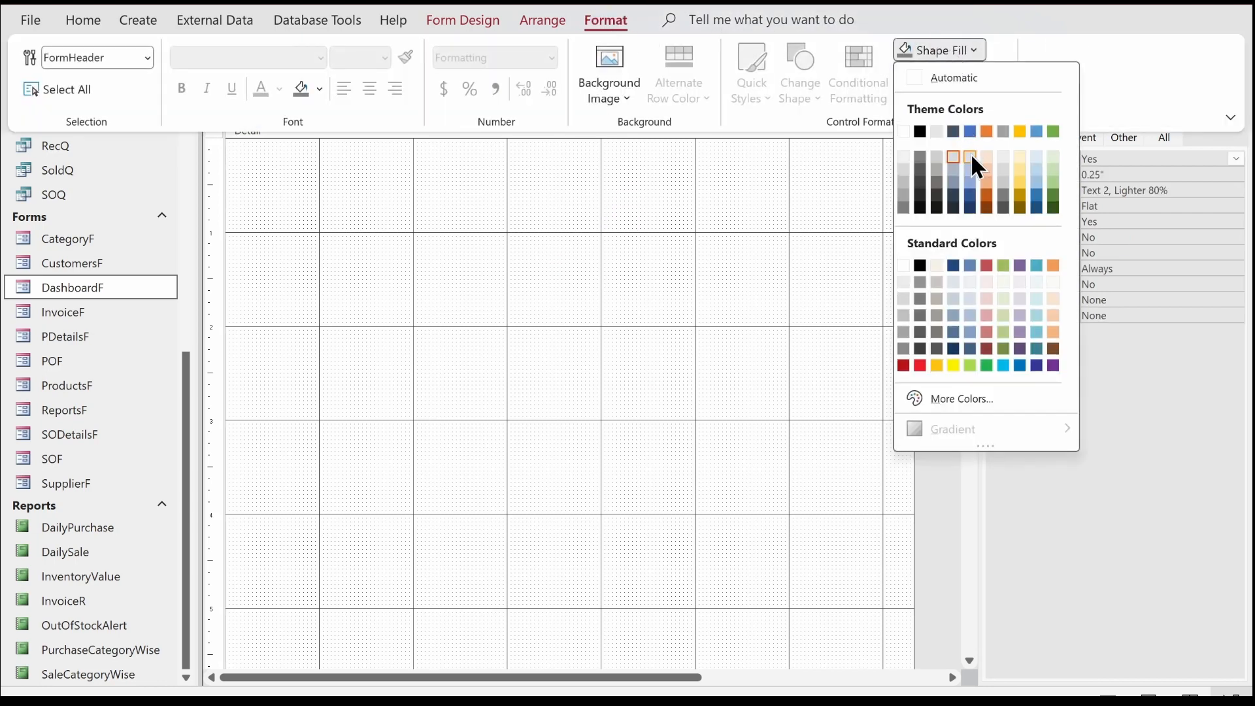
left_click(970, 170)
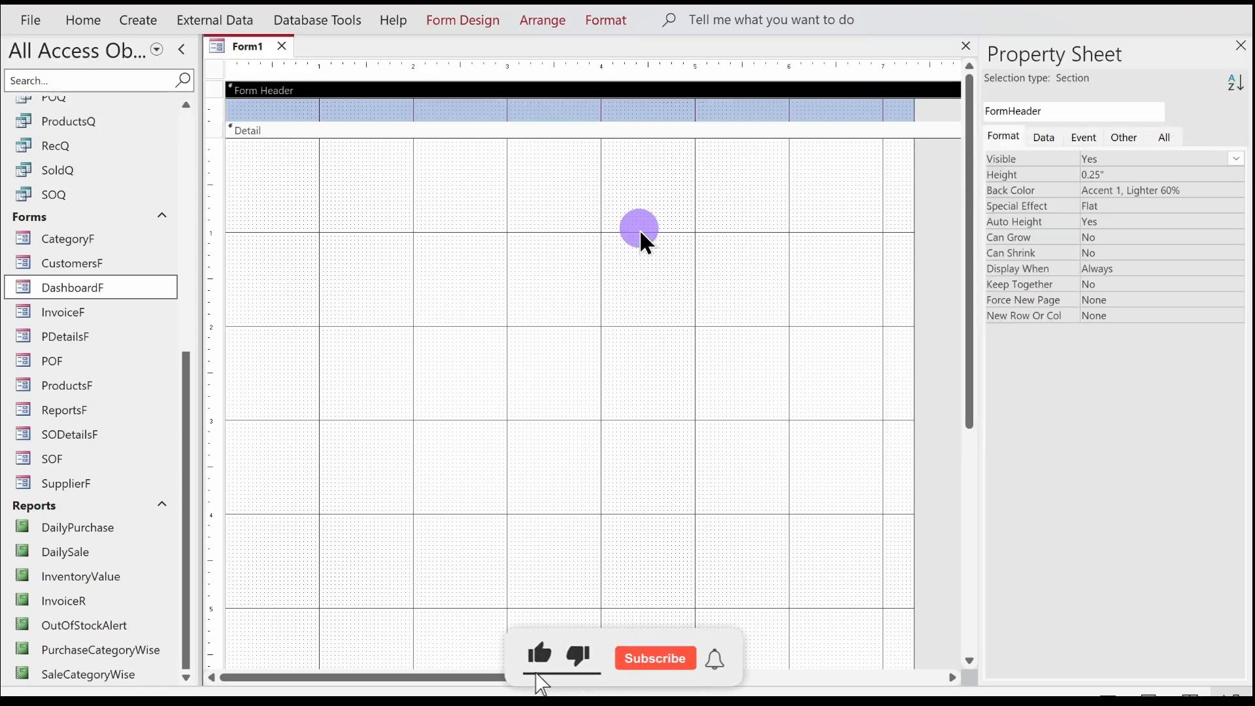
- Change the form header's fill to Accent 5, Lighter 40%
left_click(598, 20)
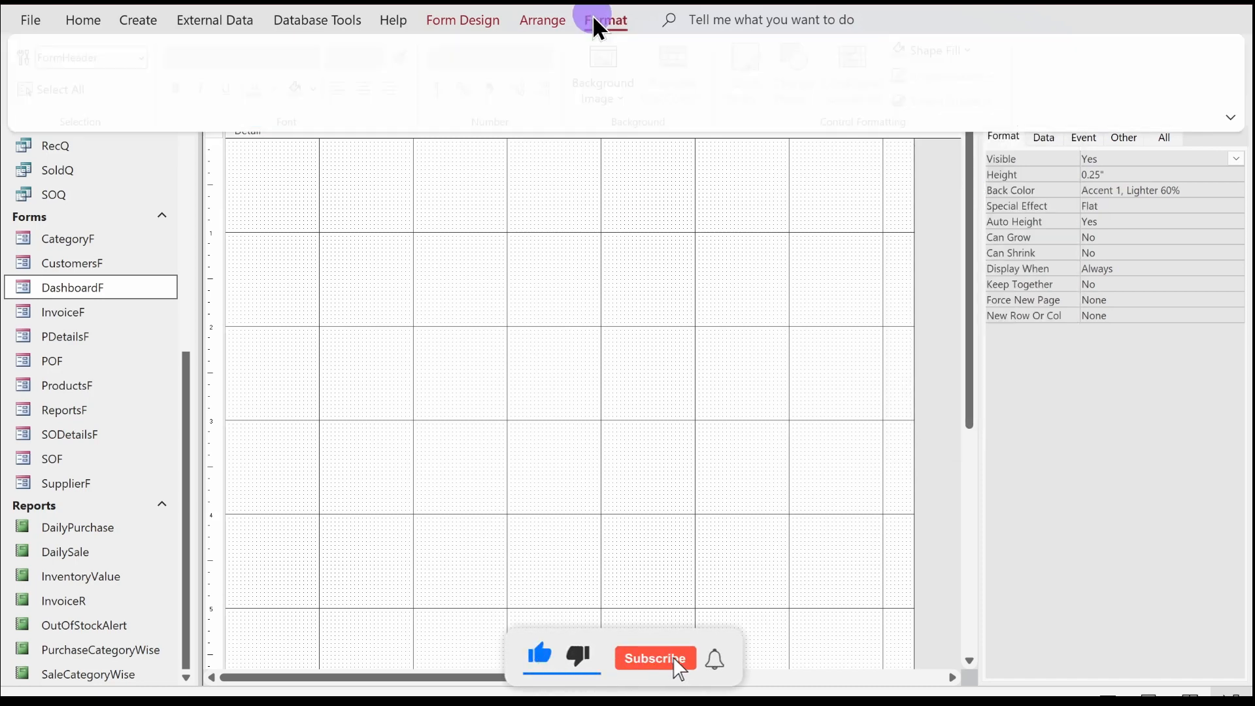
left_click(929, 55)
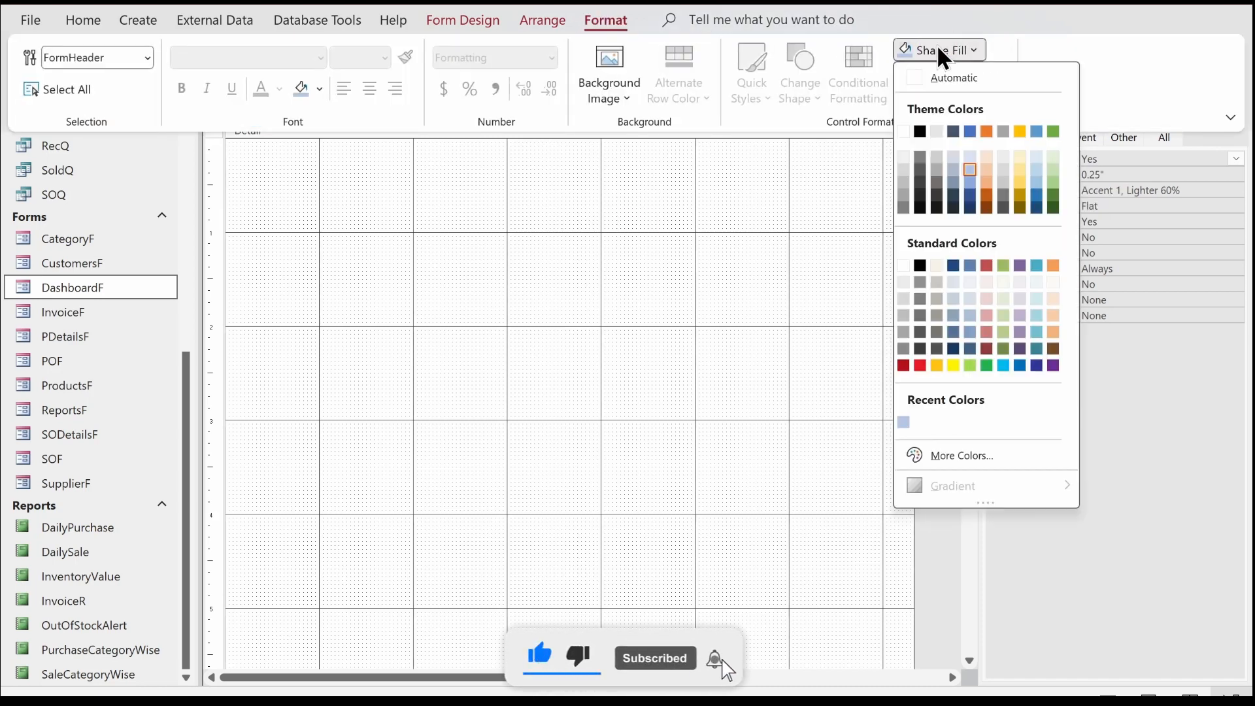
left_click(1038, 180)
left_click(478, 290)
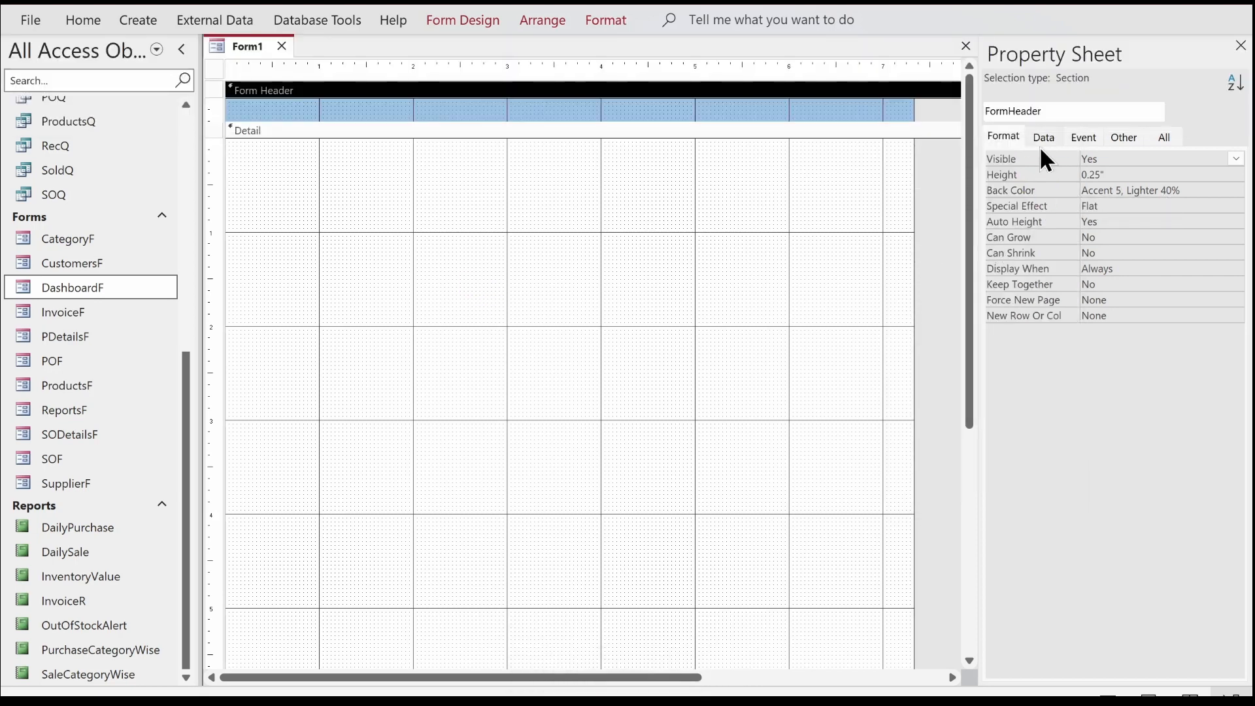
- Set the new form's Auto Center to Yes, Record Selectors and Navigation Buttons to No, and Scroll Bars to Neither
scroll(605, 386, "down", 5)
scroll(605, 385, "up", 5)
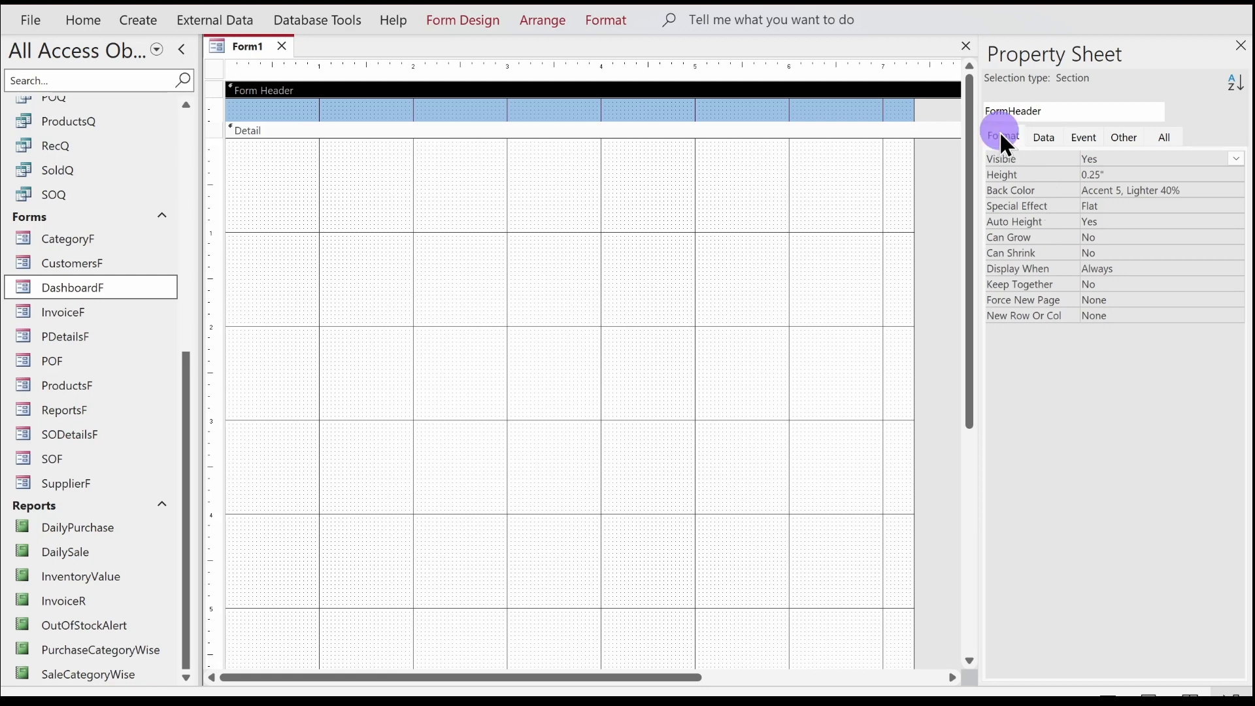
left_click(214, 69)
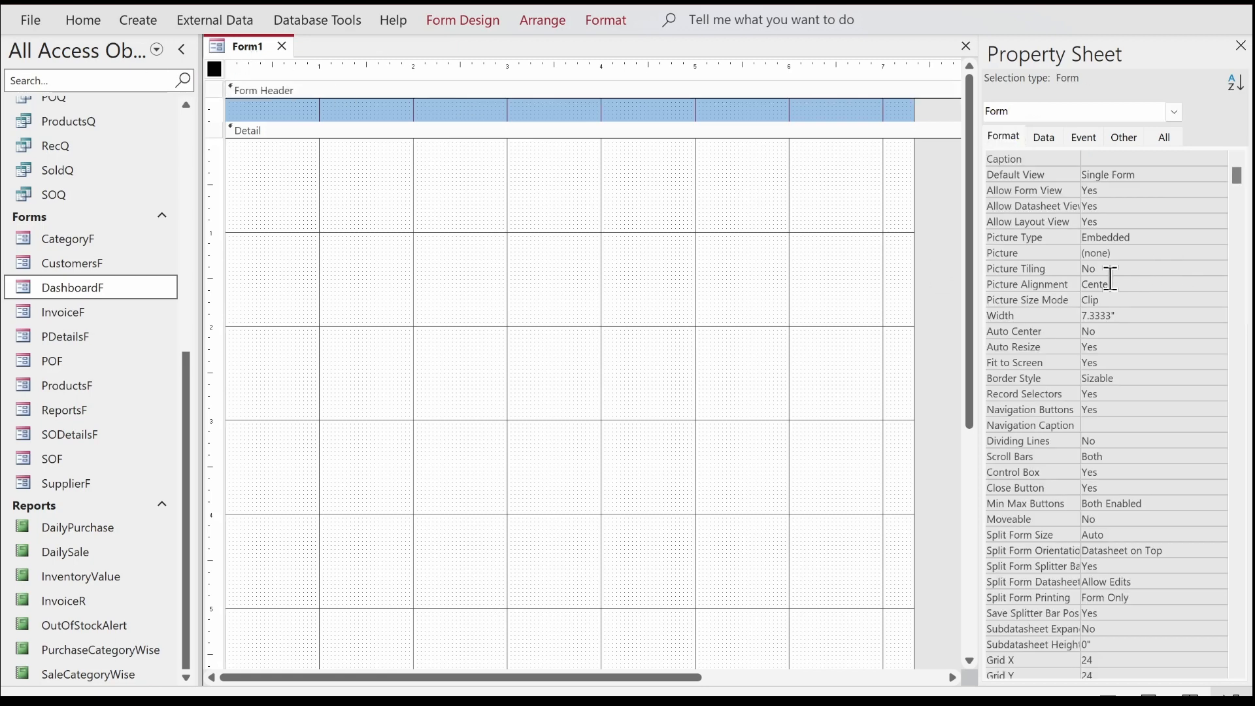
double_click(1102, 327)
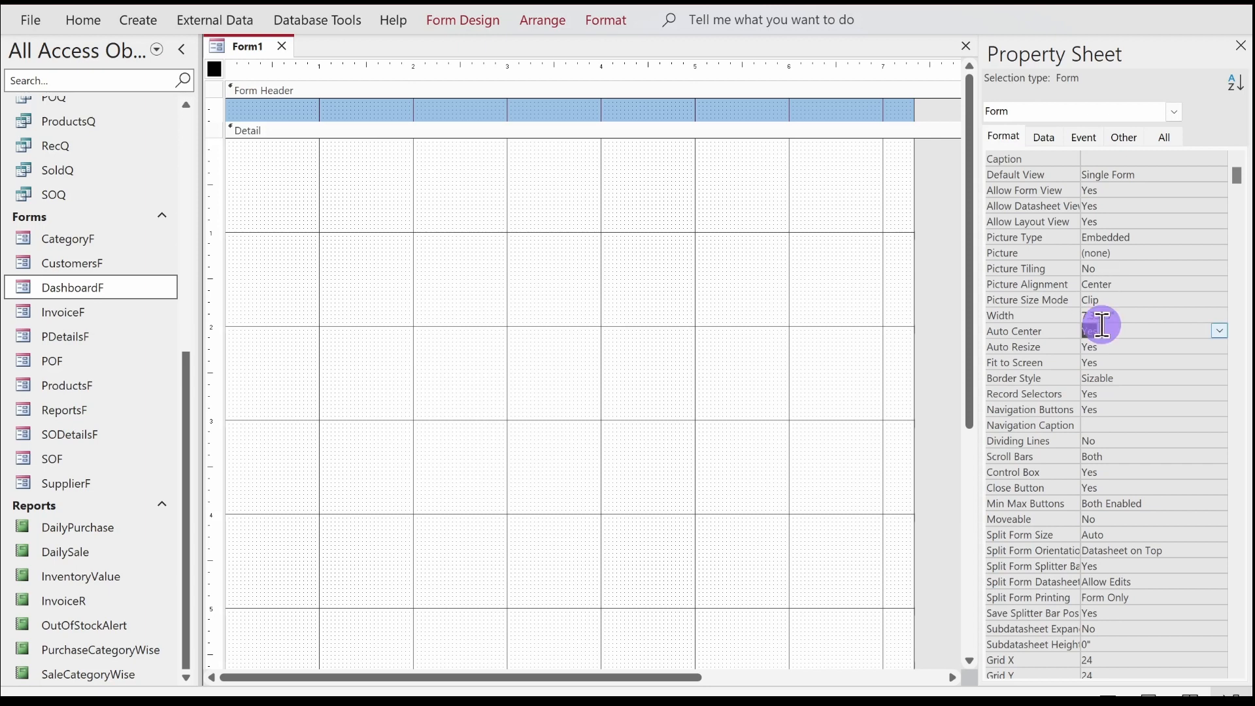
left_click(1110, 392)
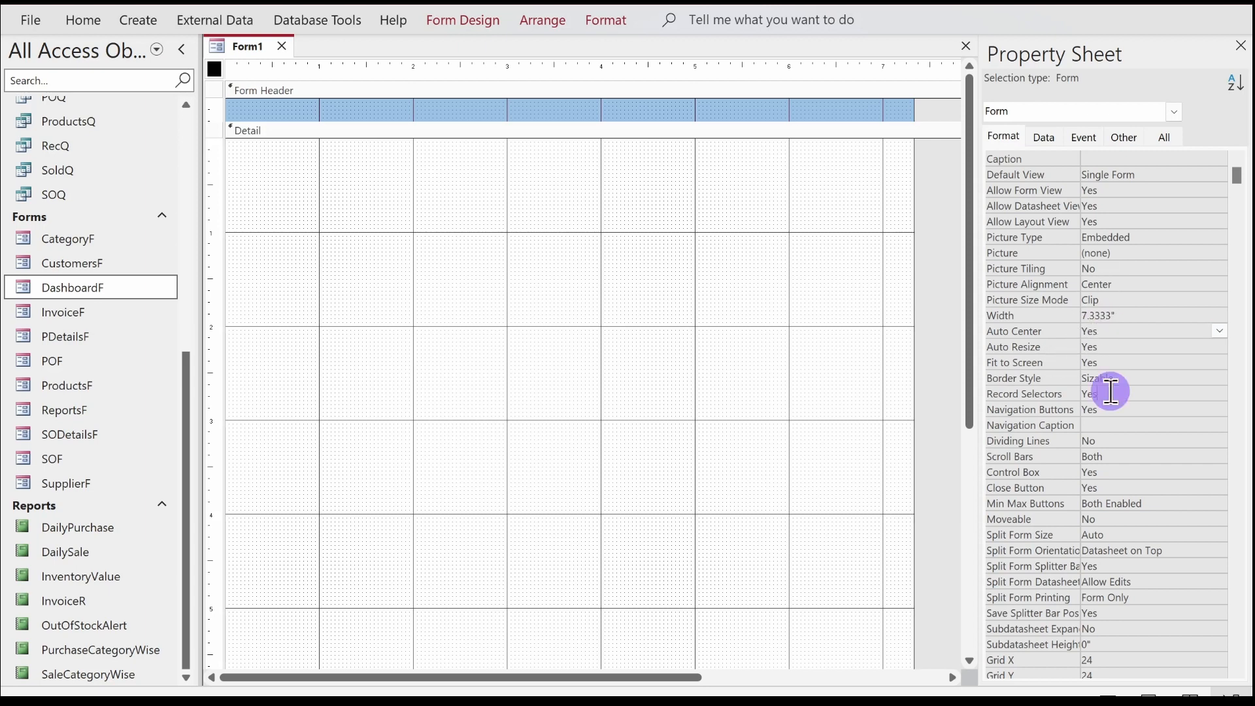
double_click(1110, 392)
double_click(1112, 408)
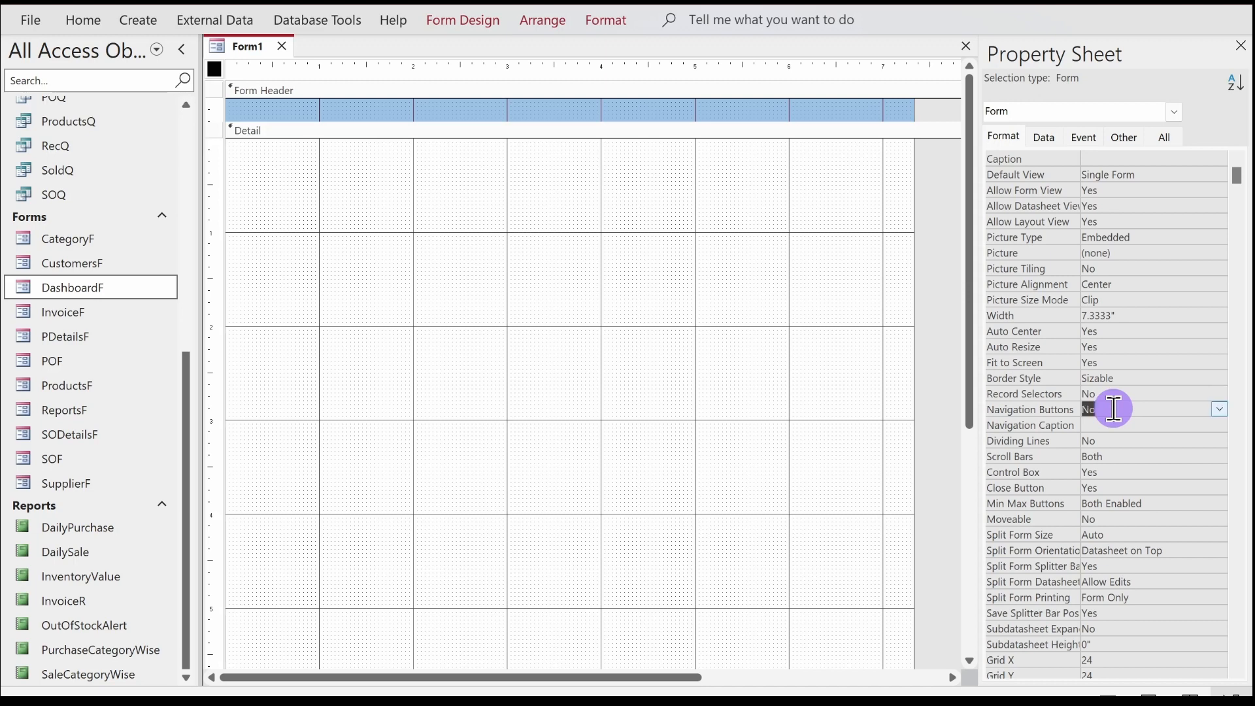
double_click(1116, 451)
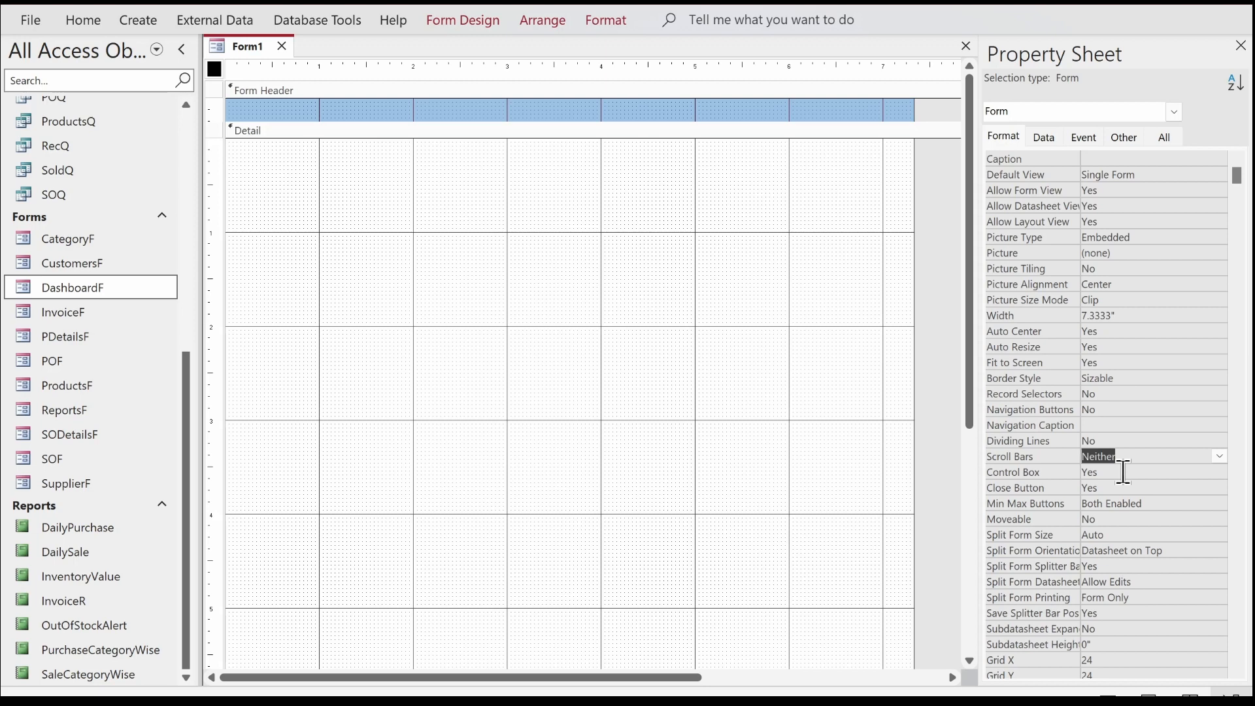
- Set the form's Control Box to No, and its Pop Up and Modal properties to Yes
double_click(1121, 472)
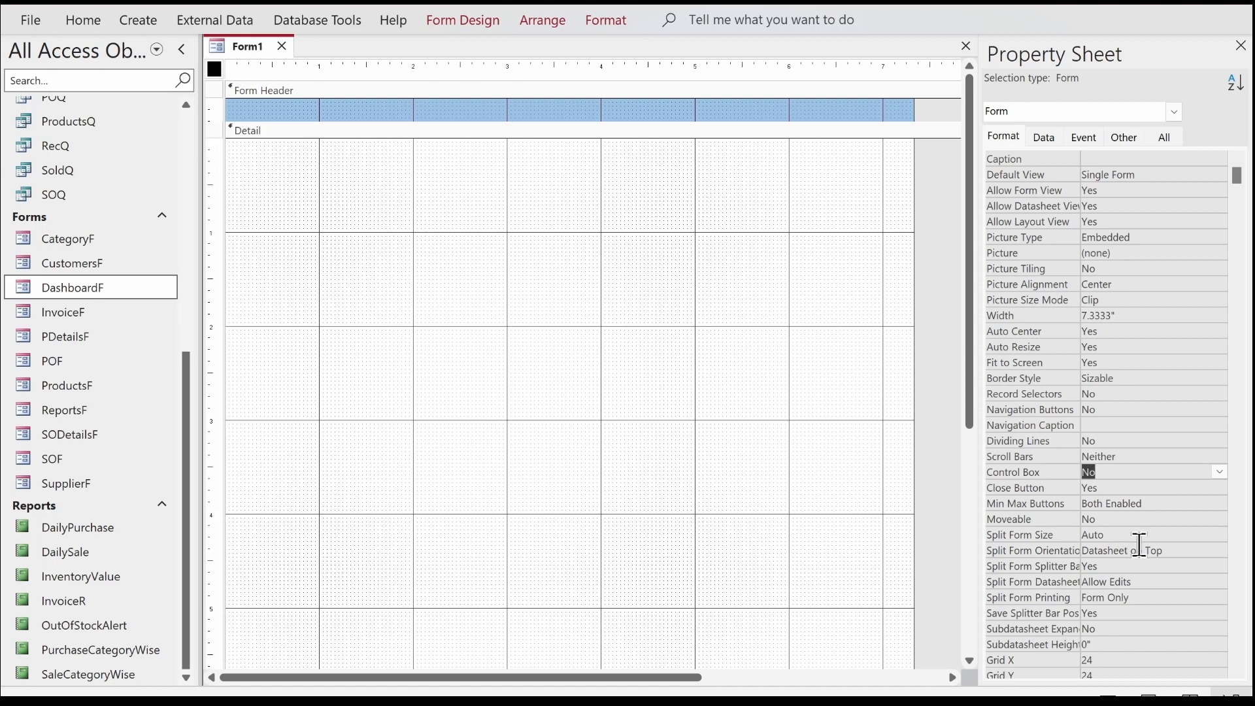
left_click(1085, 137)
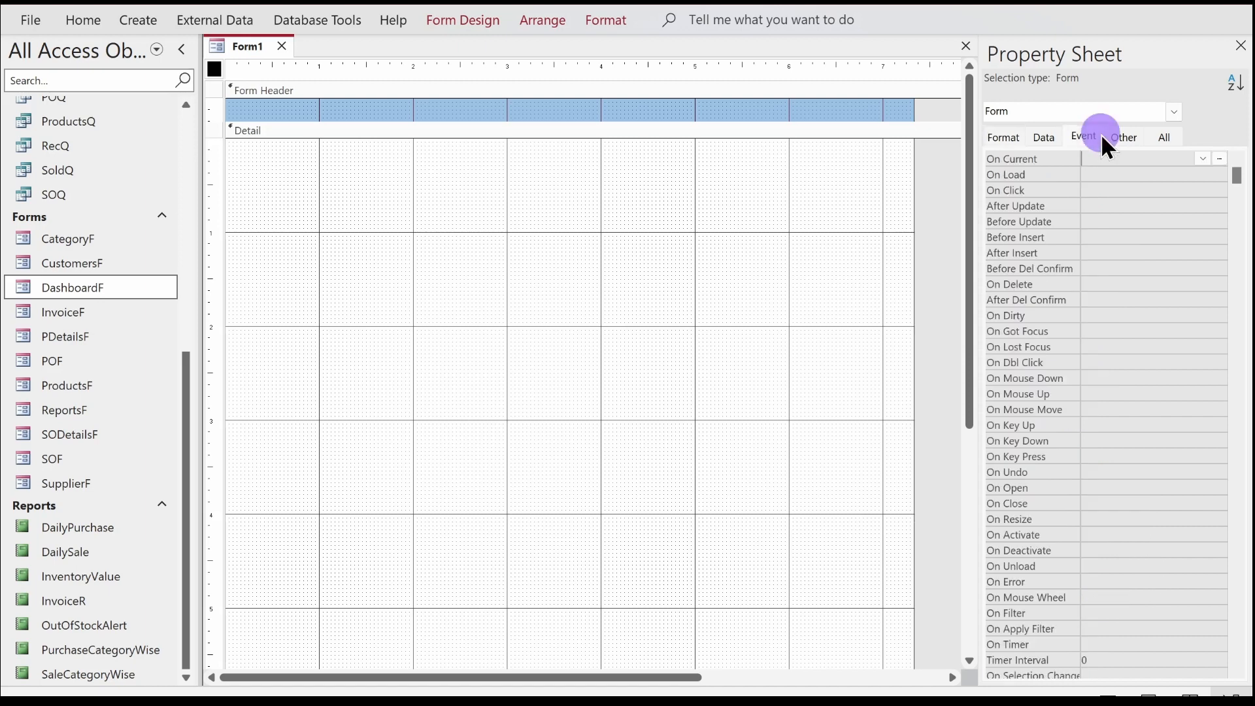
left_click(1112, 137)
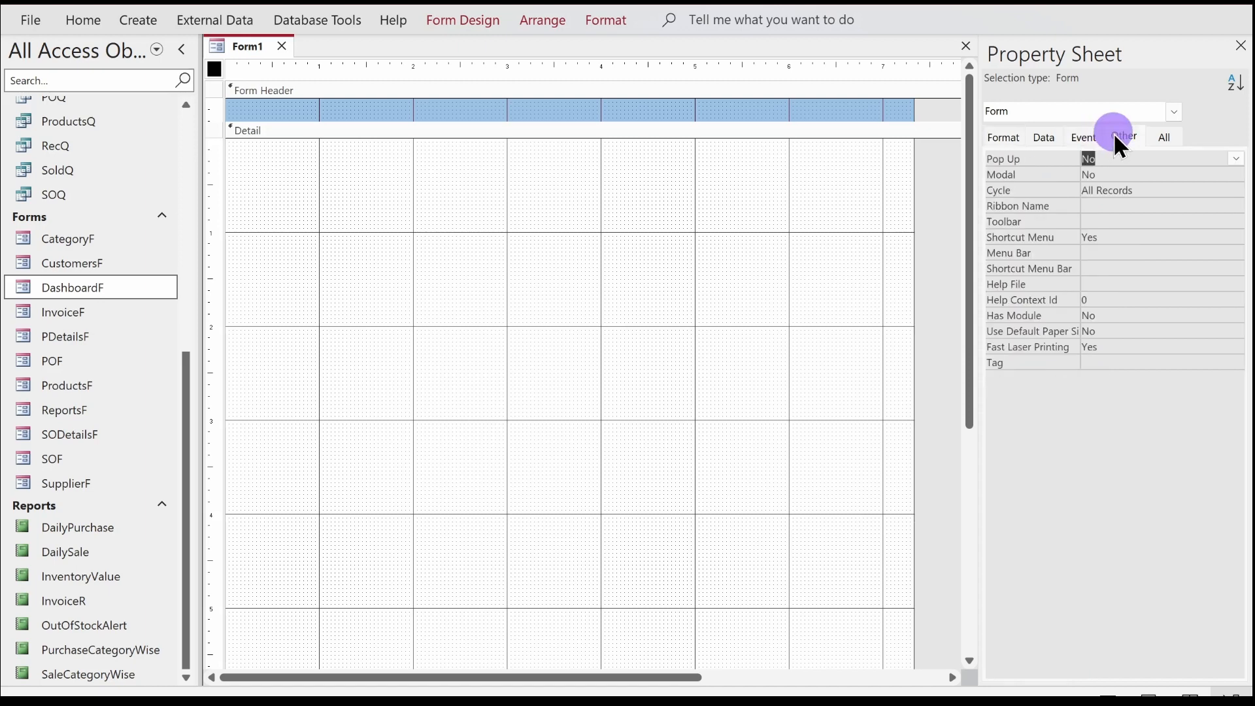
double_click(1125, 172)
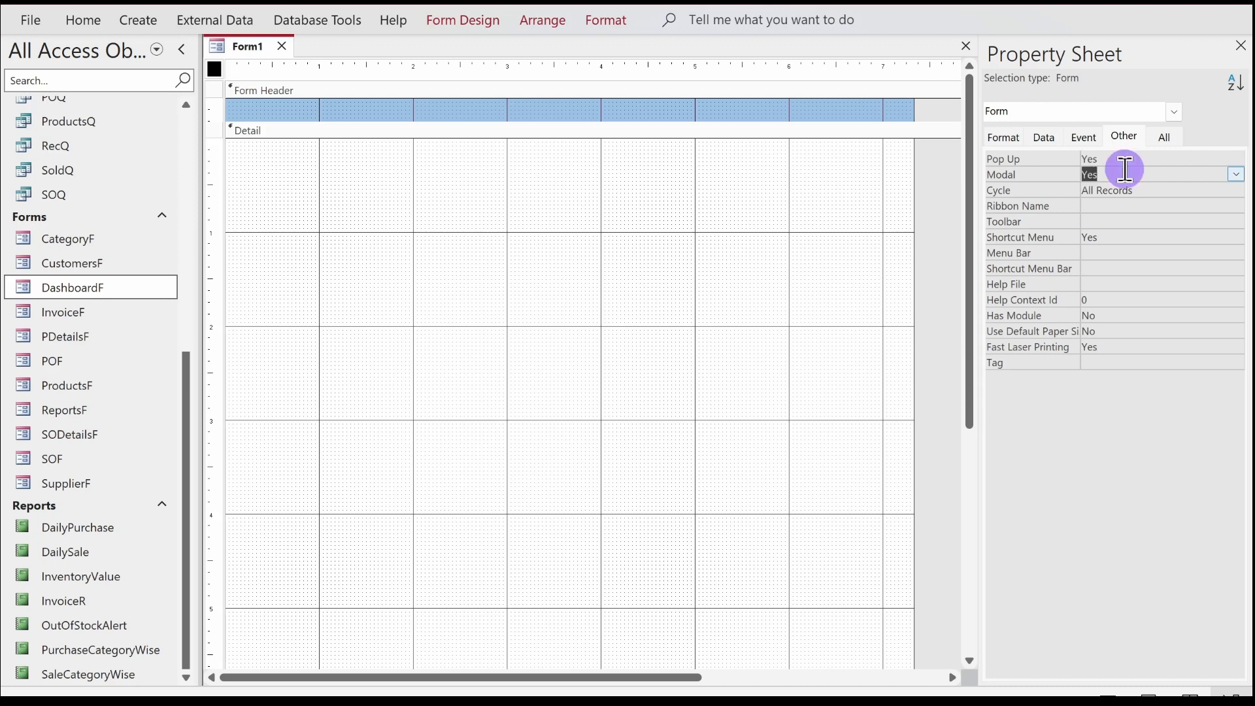
- Preview the new form as a pop-up in Form View, reposition its window, and return to Design View
right_click(242, 50)
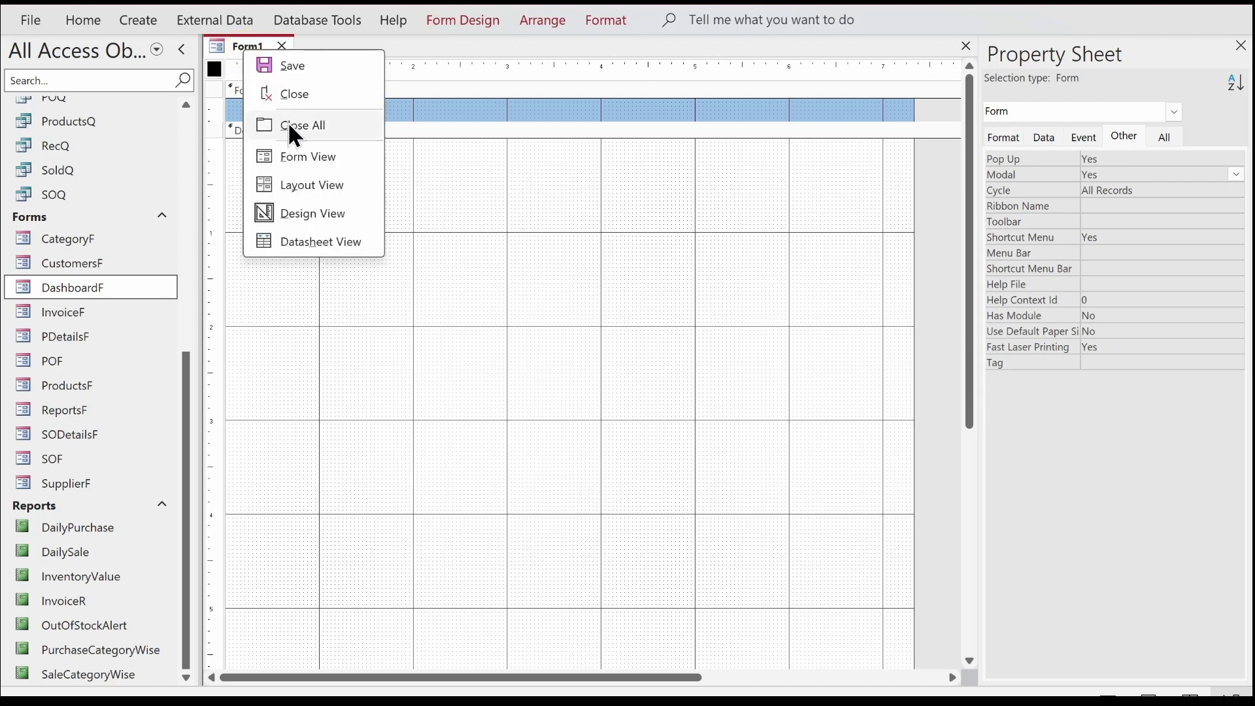
left_click(293, 149)
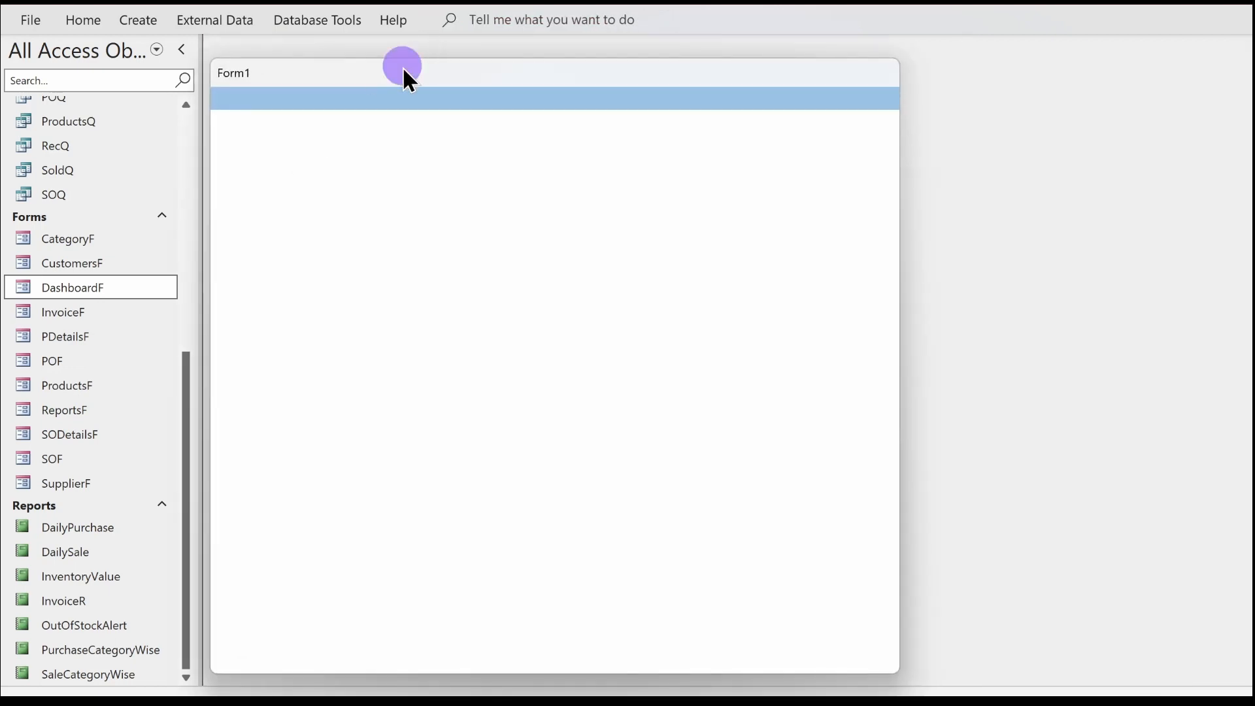
left_click_drag(402, 65, 459, 60)
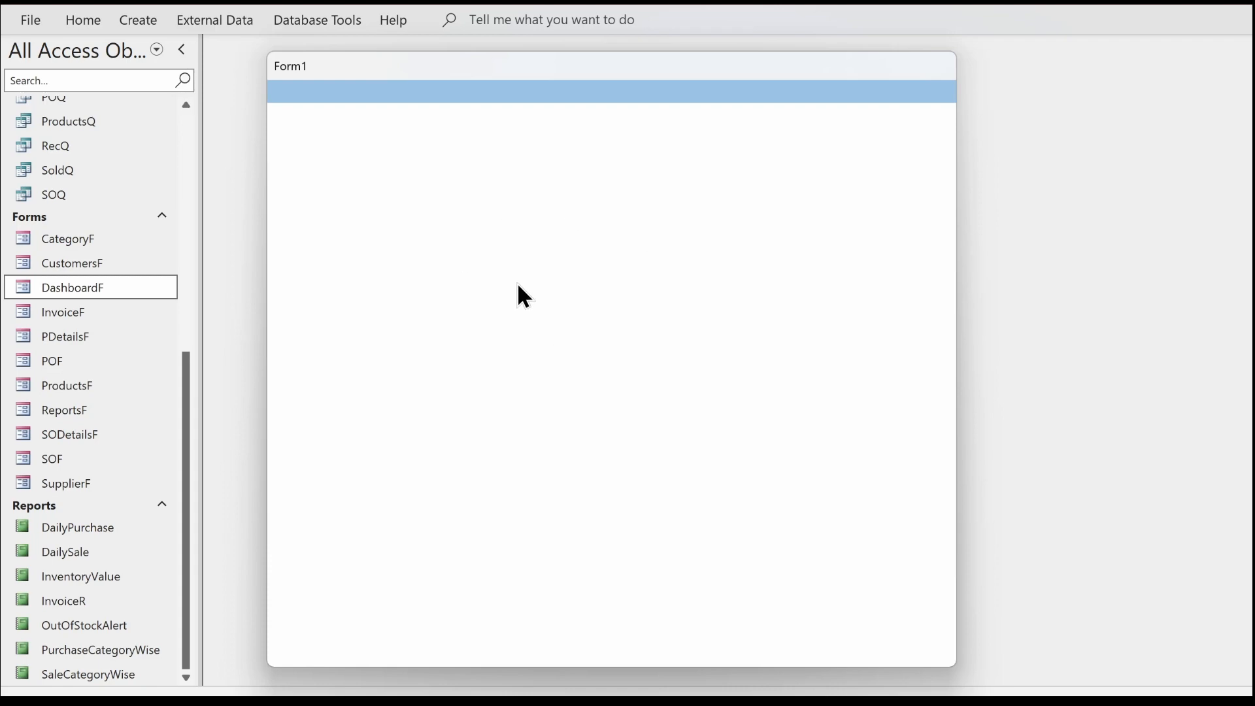
right_click(484, 162)
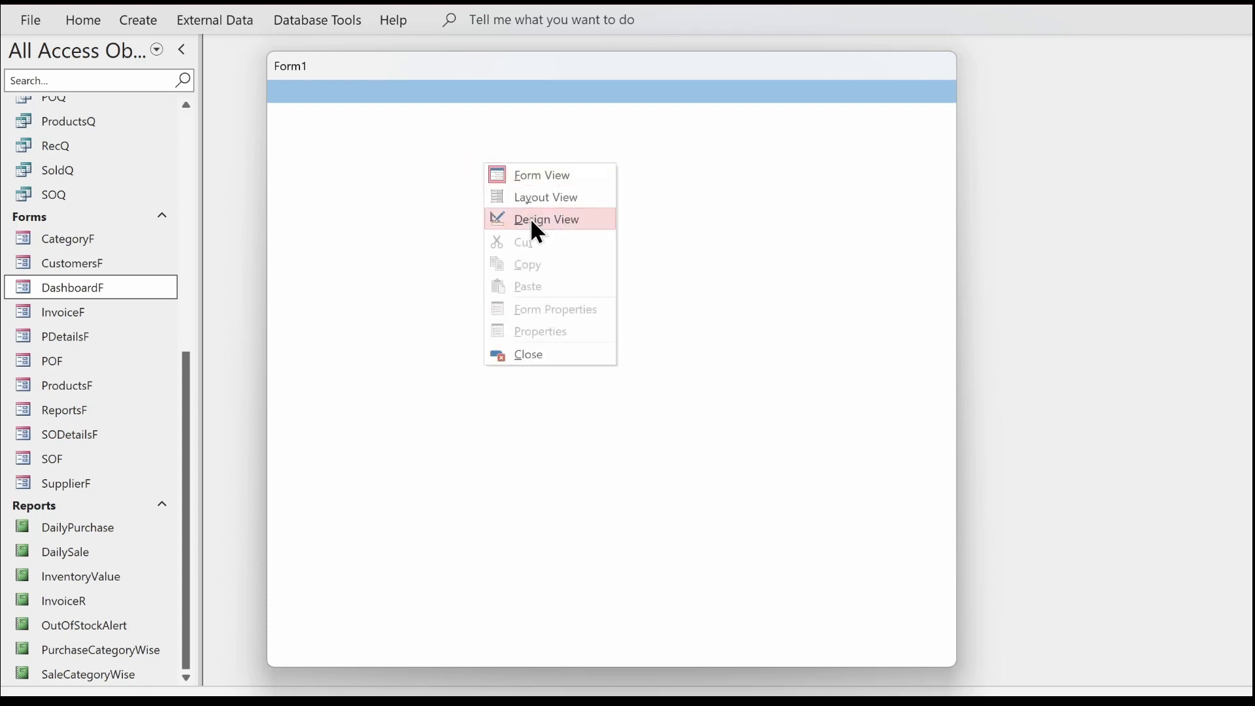
left_click(530, 218)
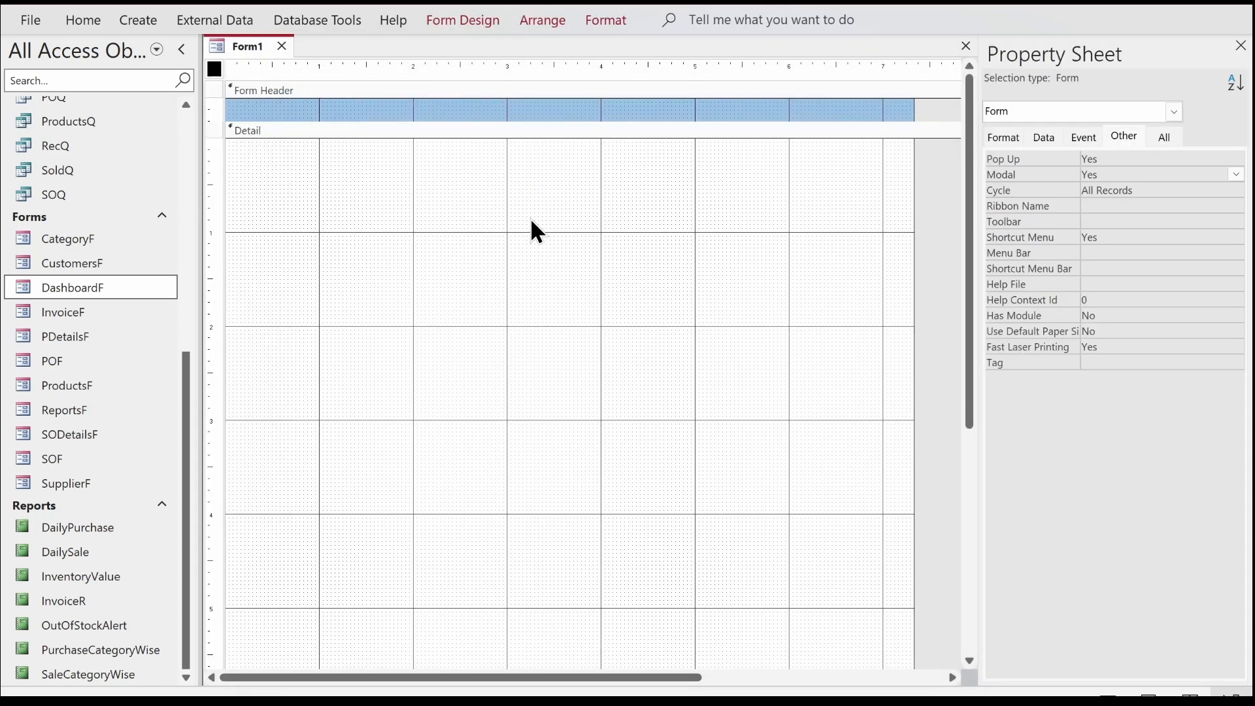
- Save the new form under the name Background
key("ctrl+s")
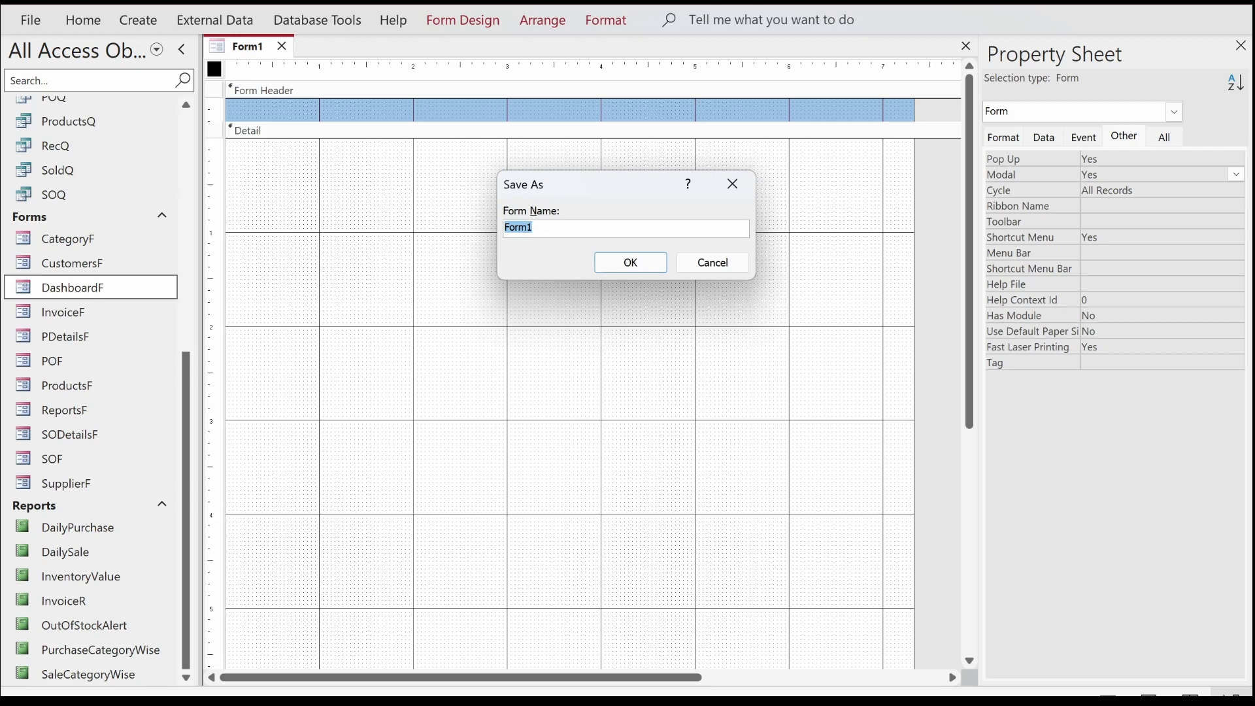
type("Background")
key("Return")
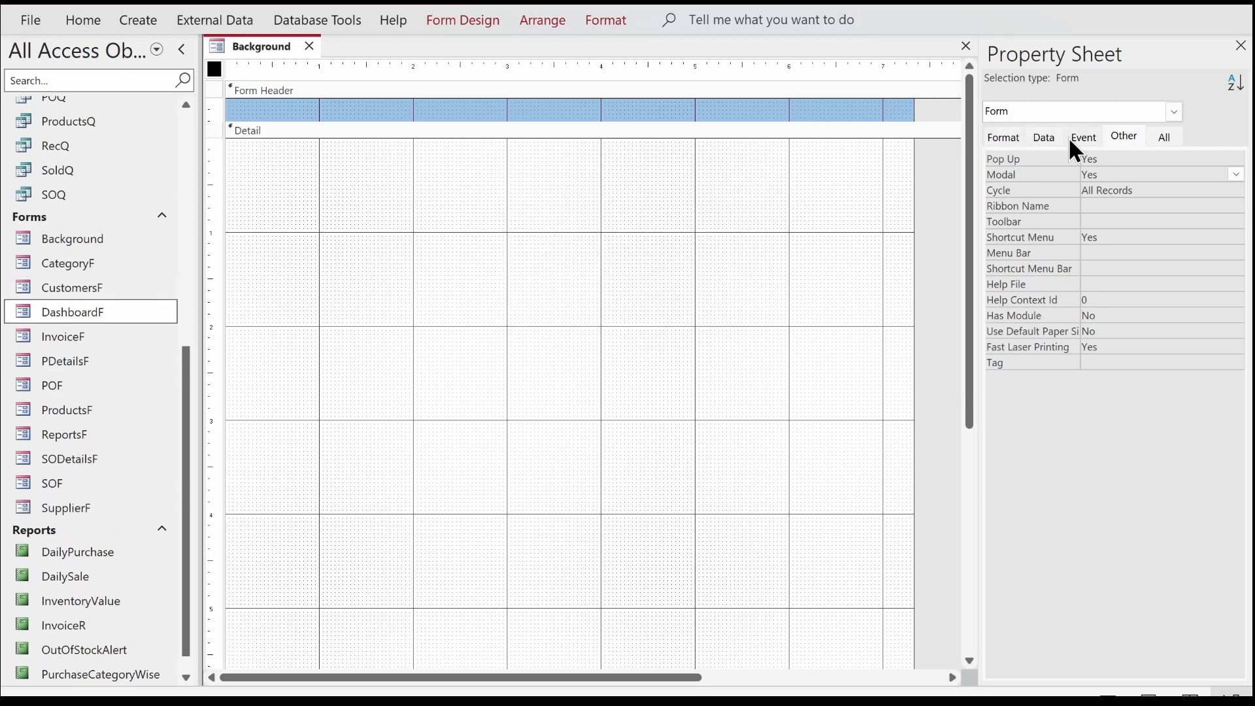
- Create an On Load event procedure in code for the Background form that runs DoCmd.Maximize
left_click(1080, 141)
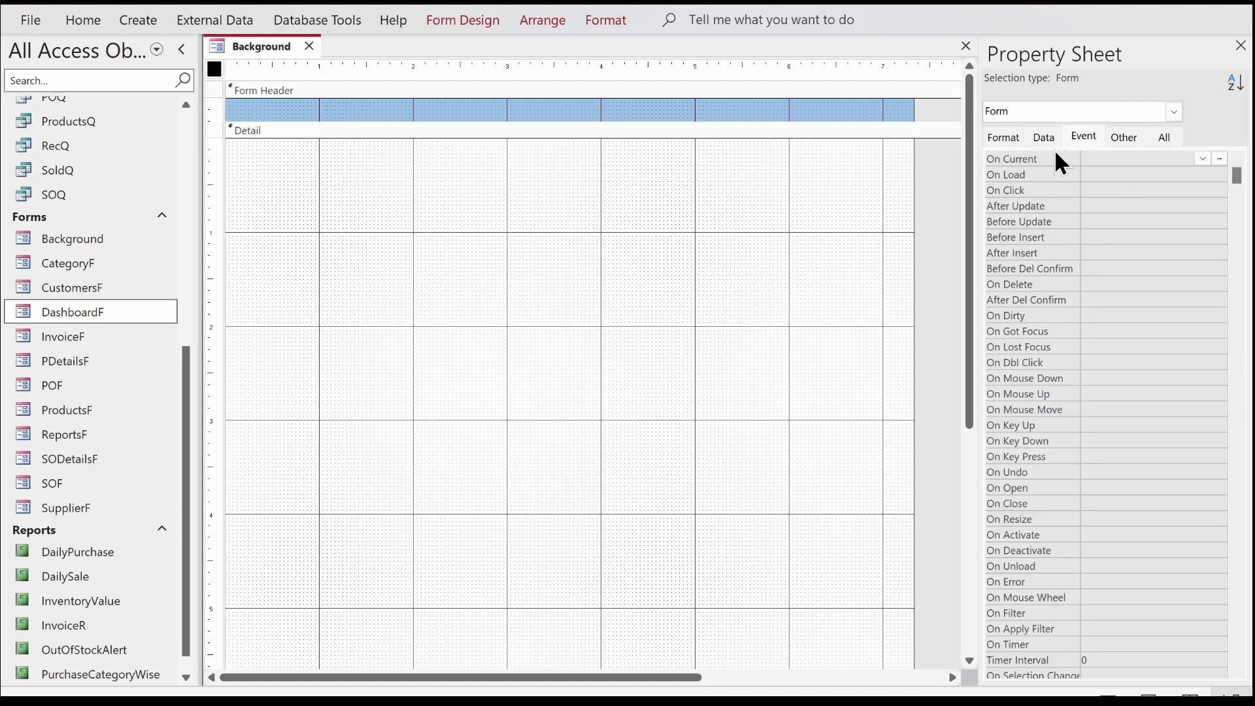
left_click(1143, 175)
left_click(1219, 173)
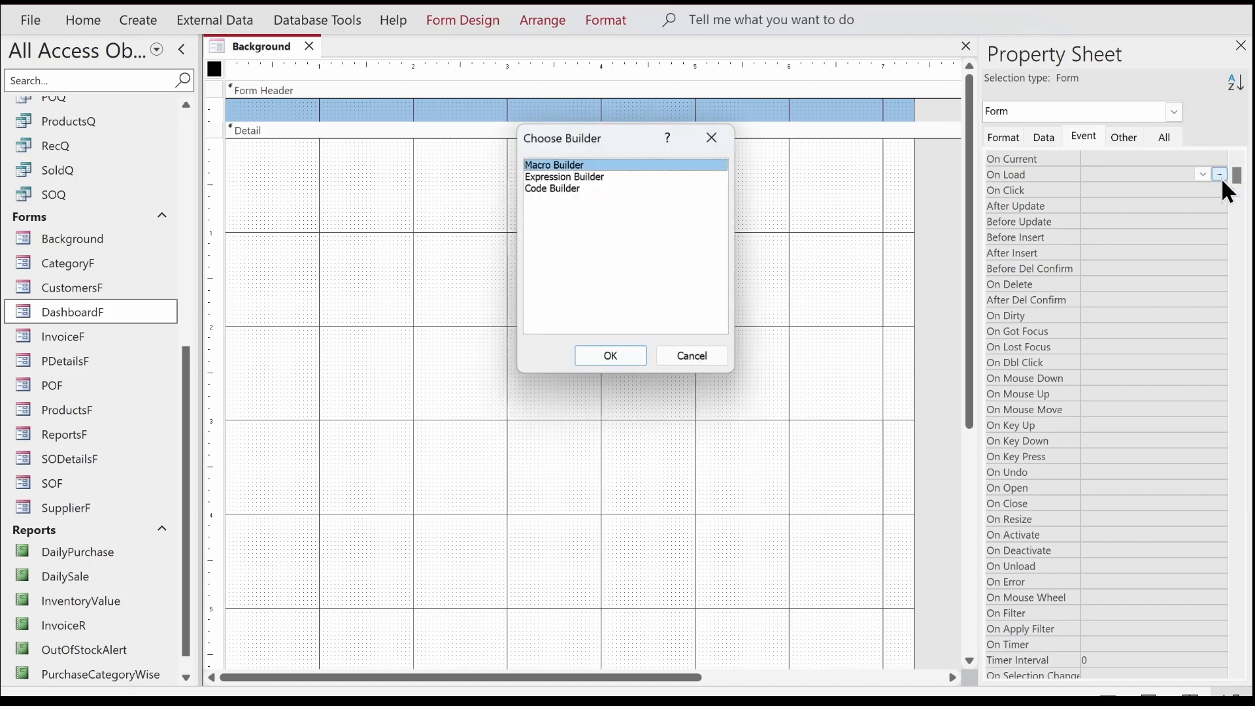
double_click(559, 187)
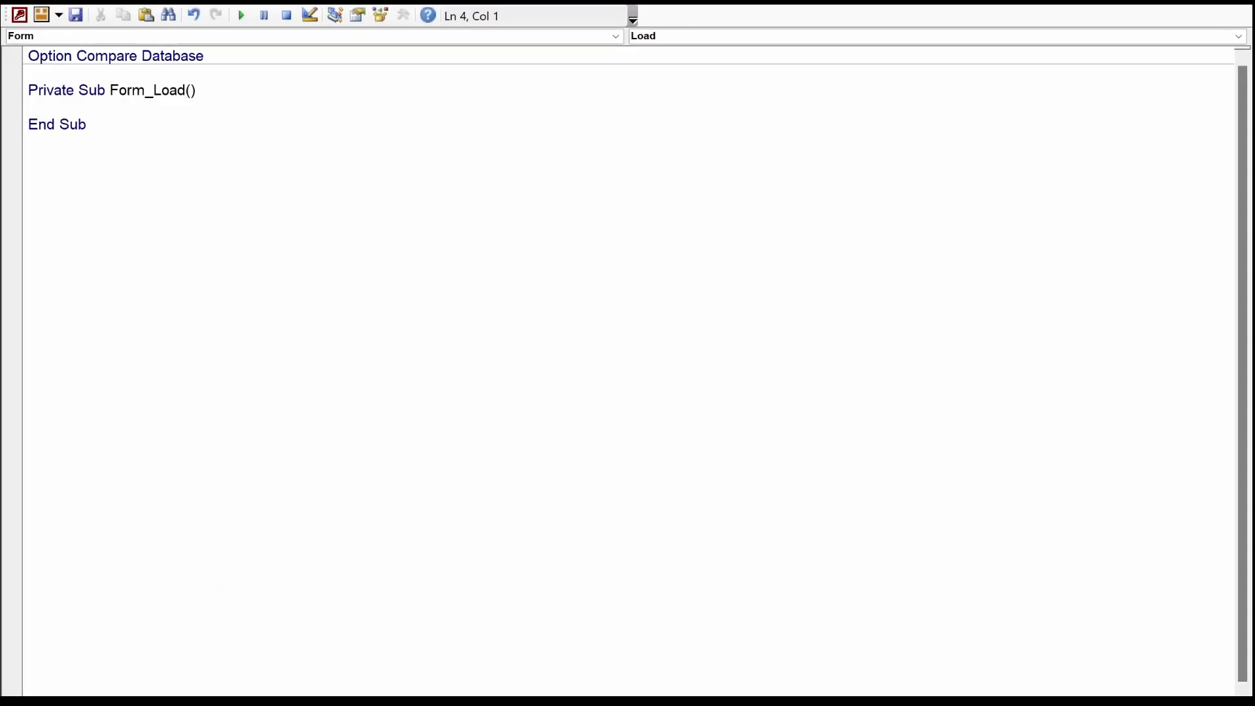
key("Return")
type("do")
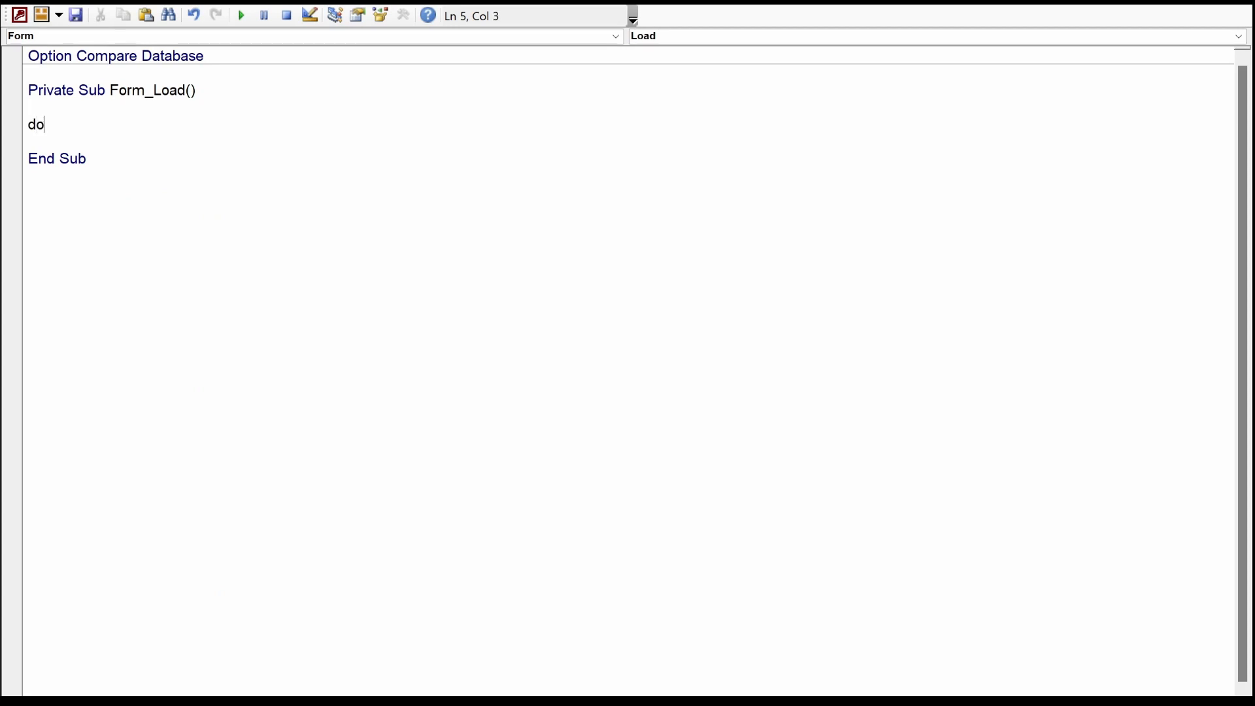
type("cmd.mz")
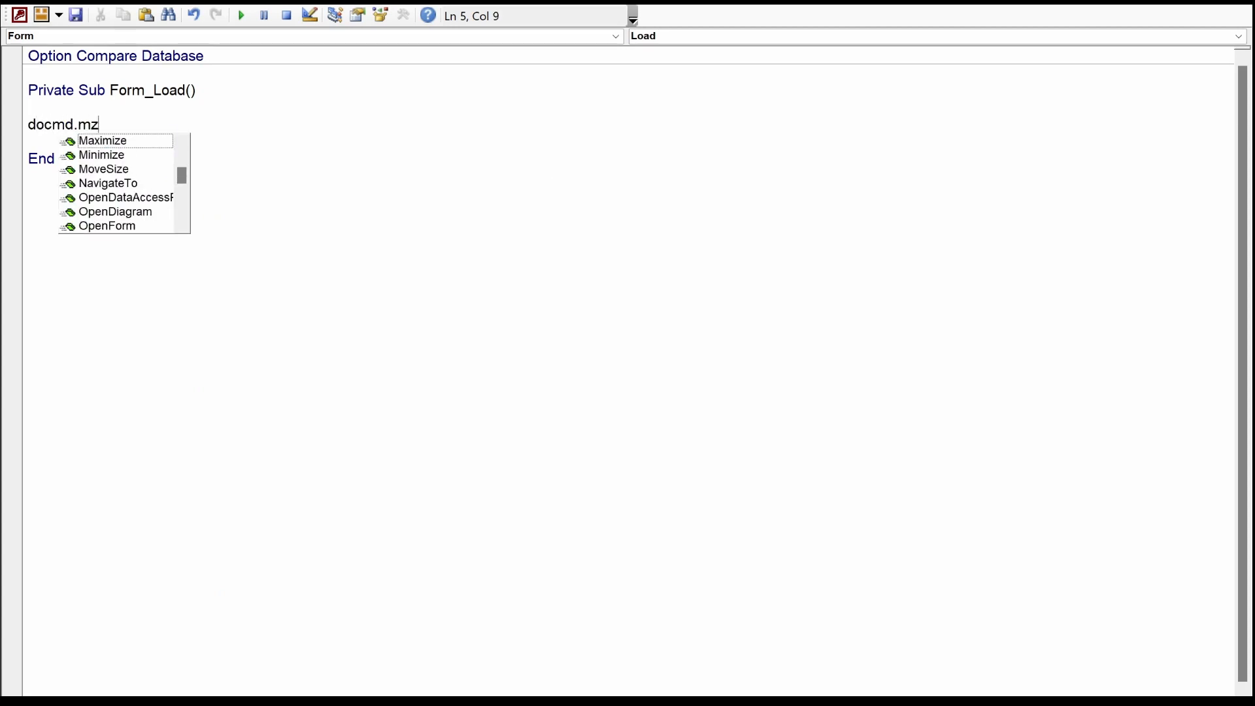
key("Tab")
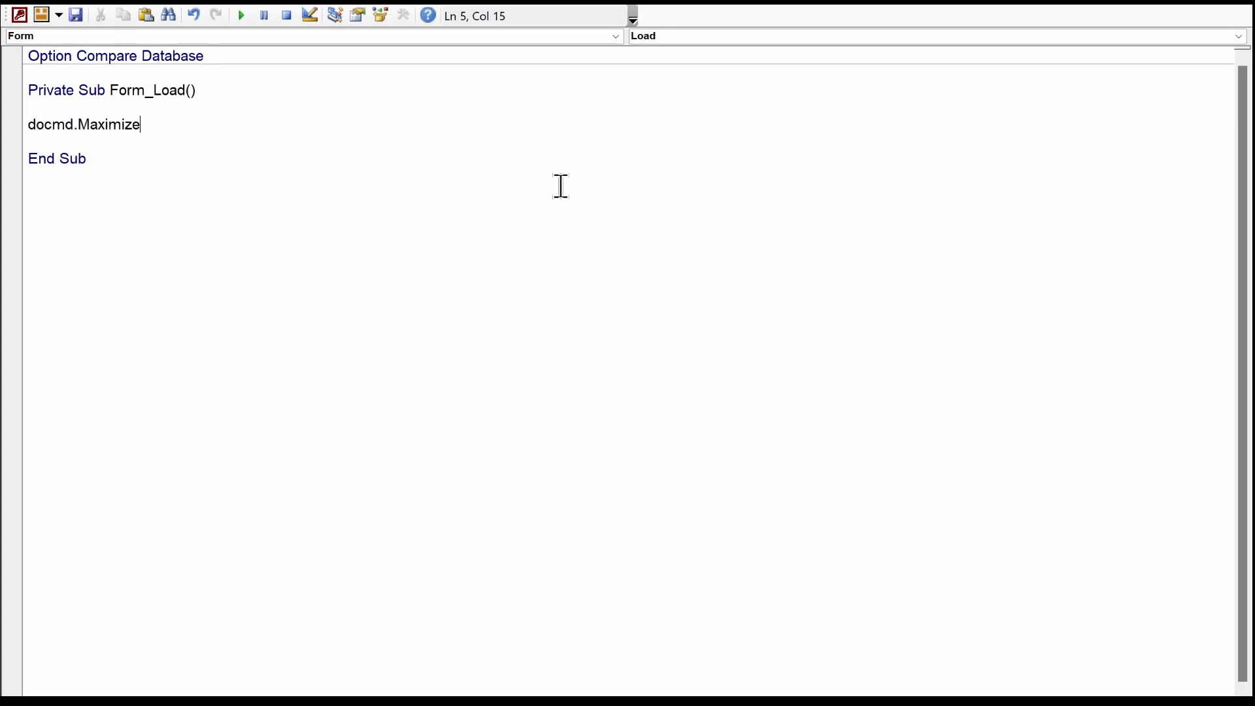
left_click(398, 318)
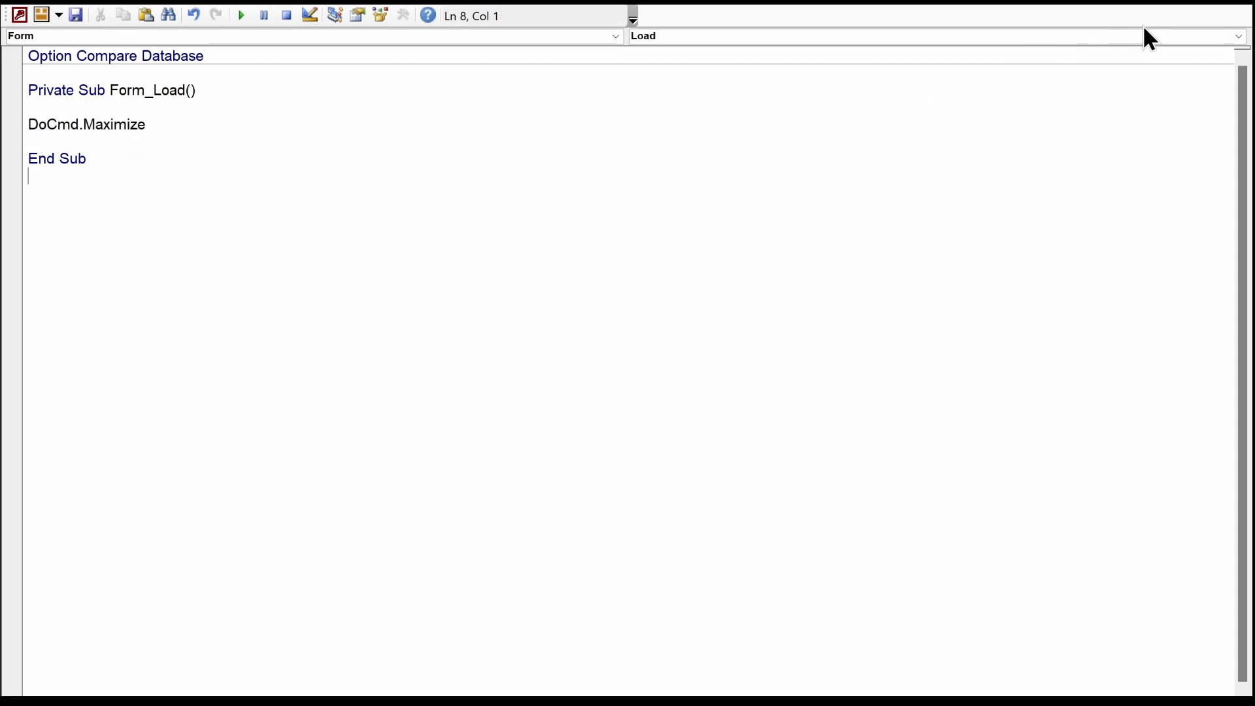
key("alt+F11")
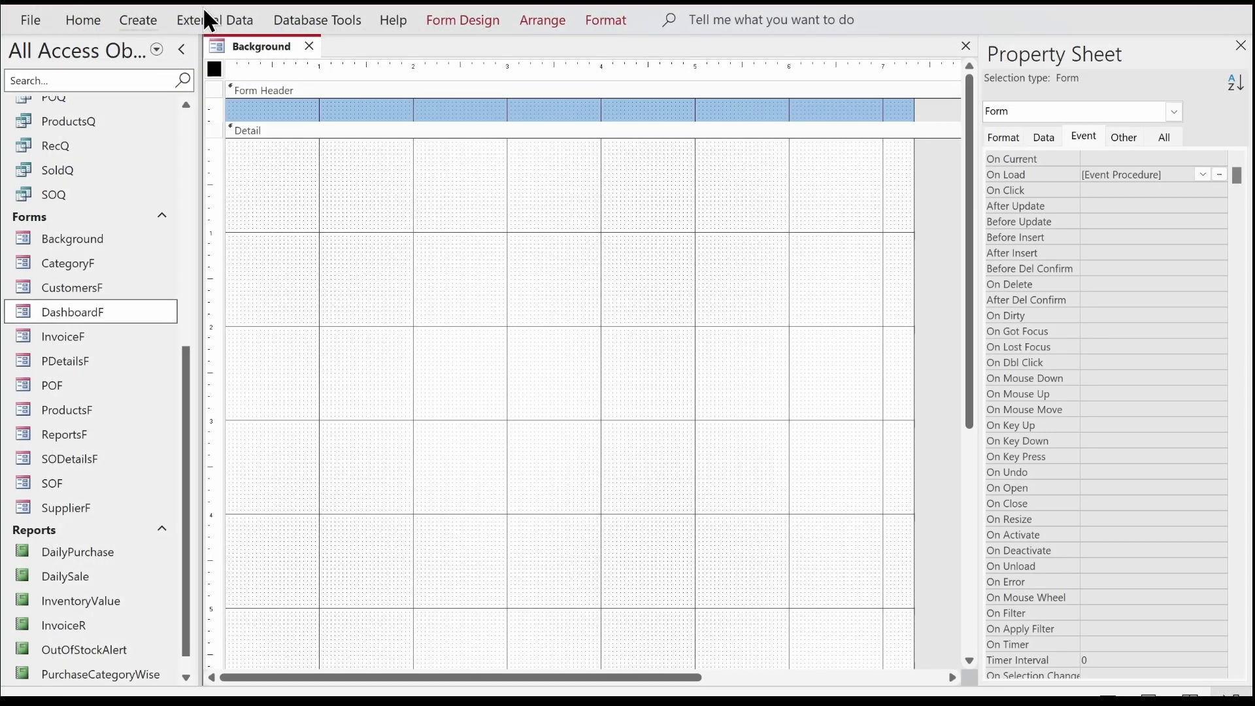
- Test the Background form's load behaviour in Form View and return to Design View
right_click(228, 40)
right_click(239, 41)
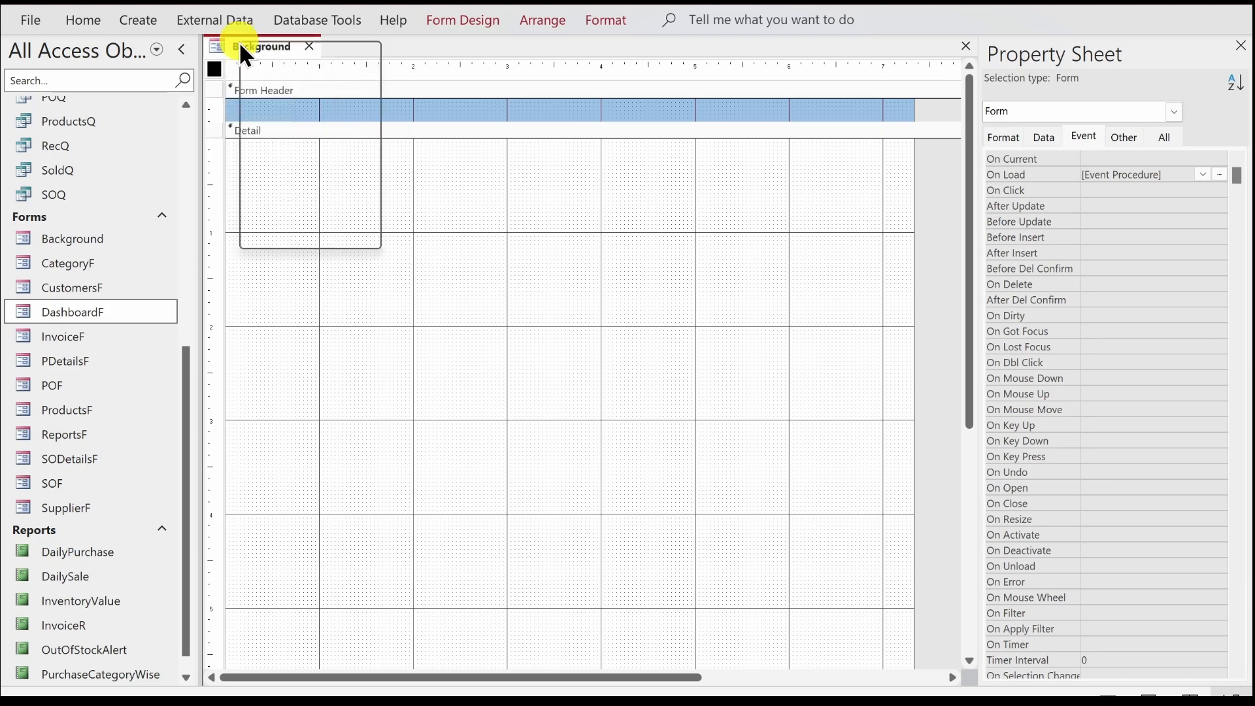
left_click(296, 142)
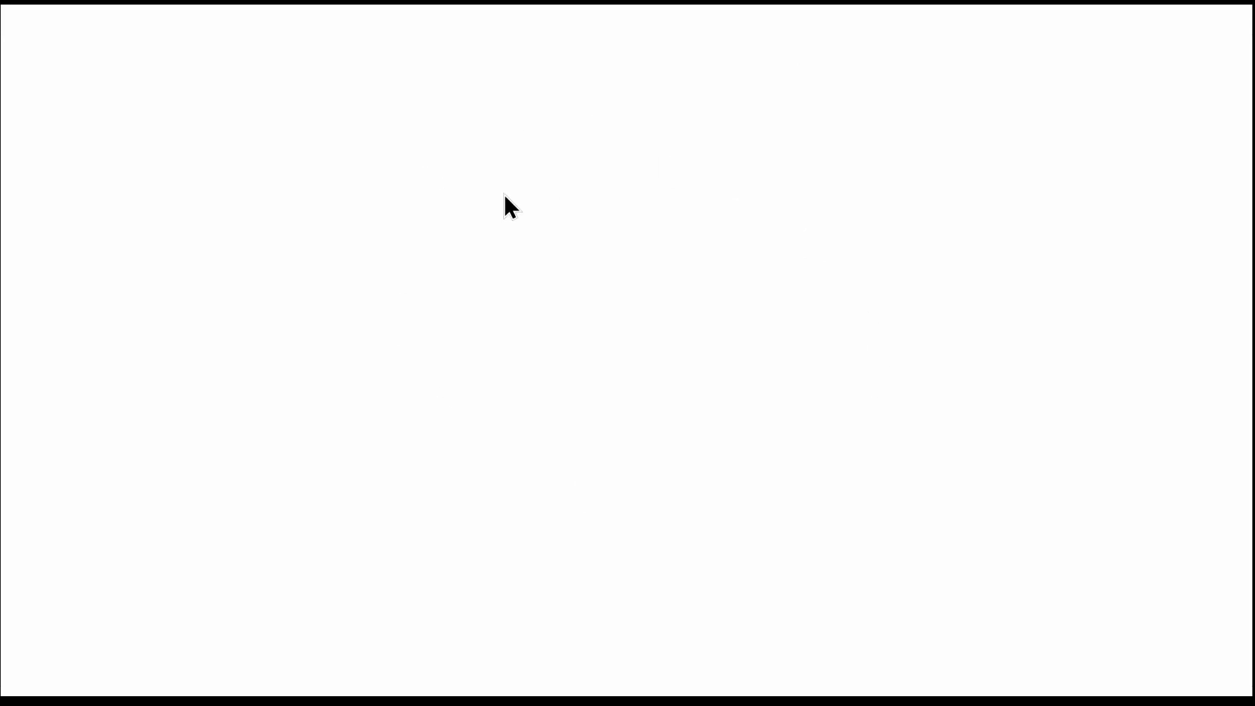
right_click(600, 292)
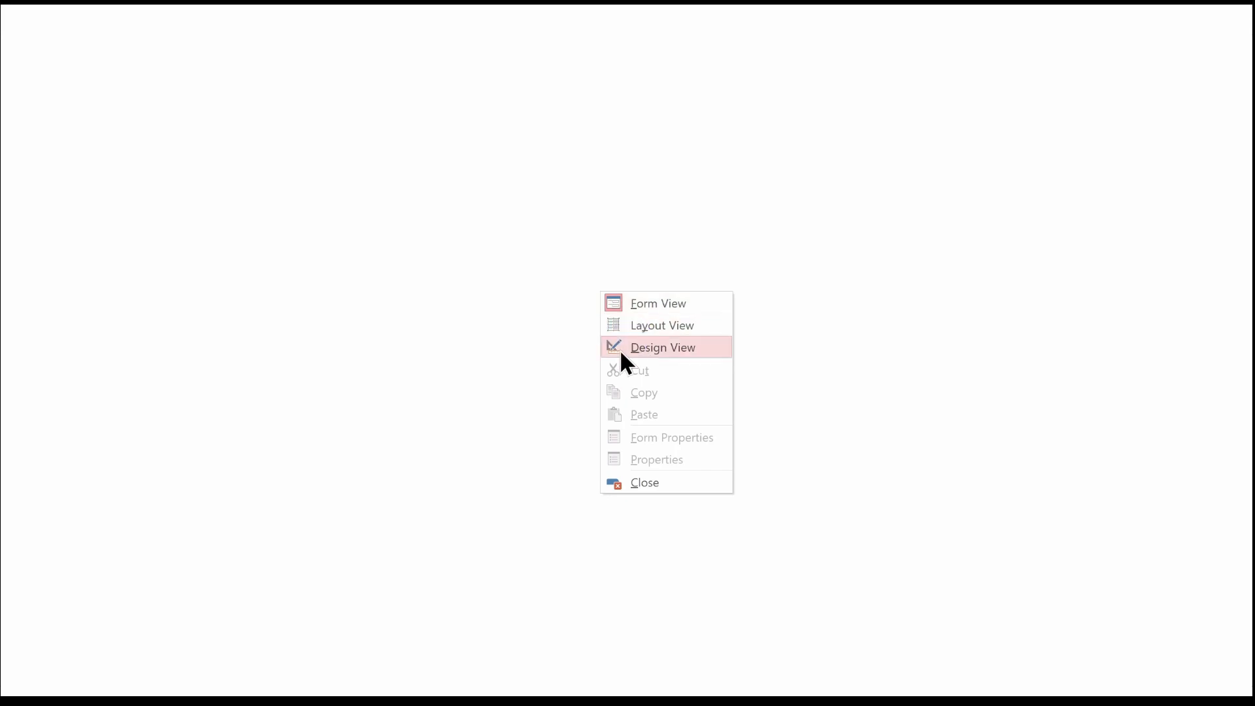
left_click(618, 350)
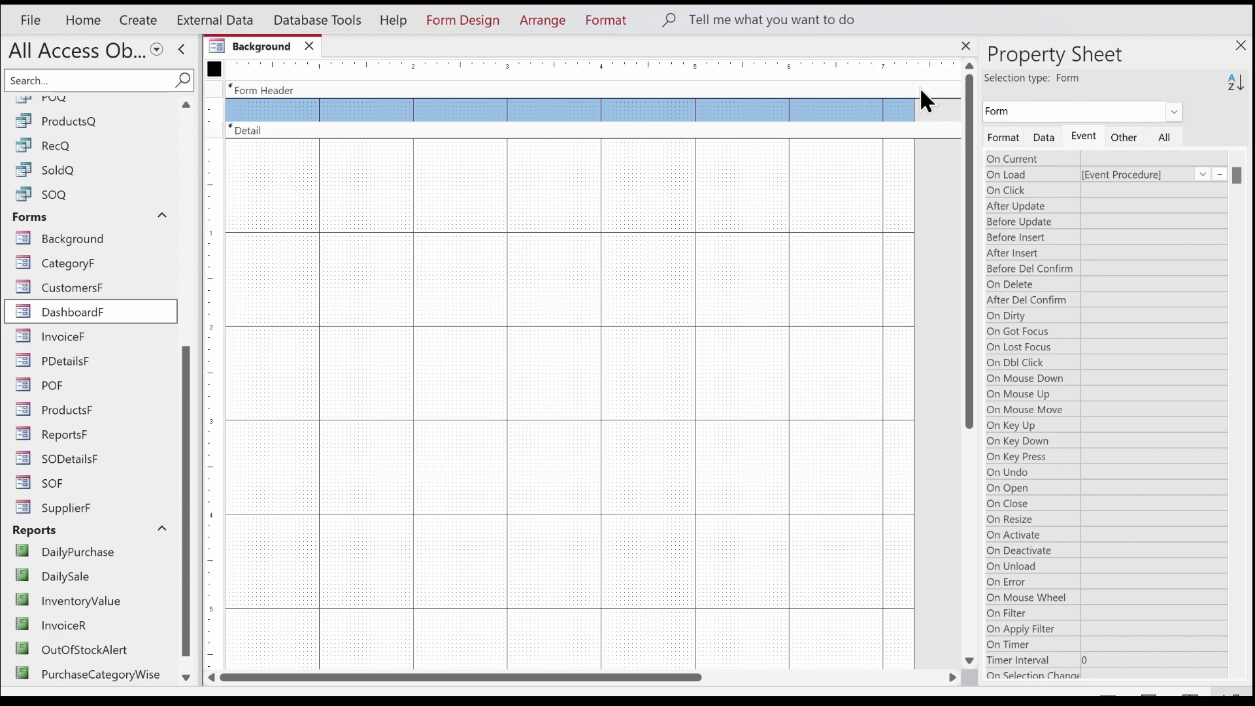
- Add the line DoCmd.OpenForm "DashboardF" after DoCmd.Maximize in the Form_Load procedure
left_click(1221, 174)
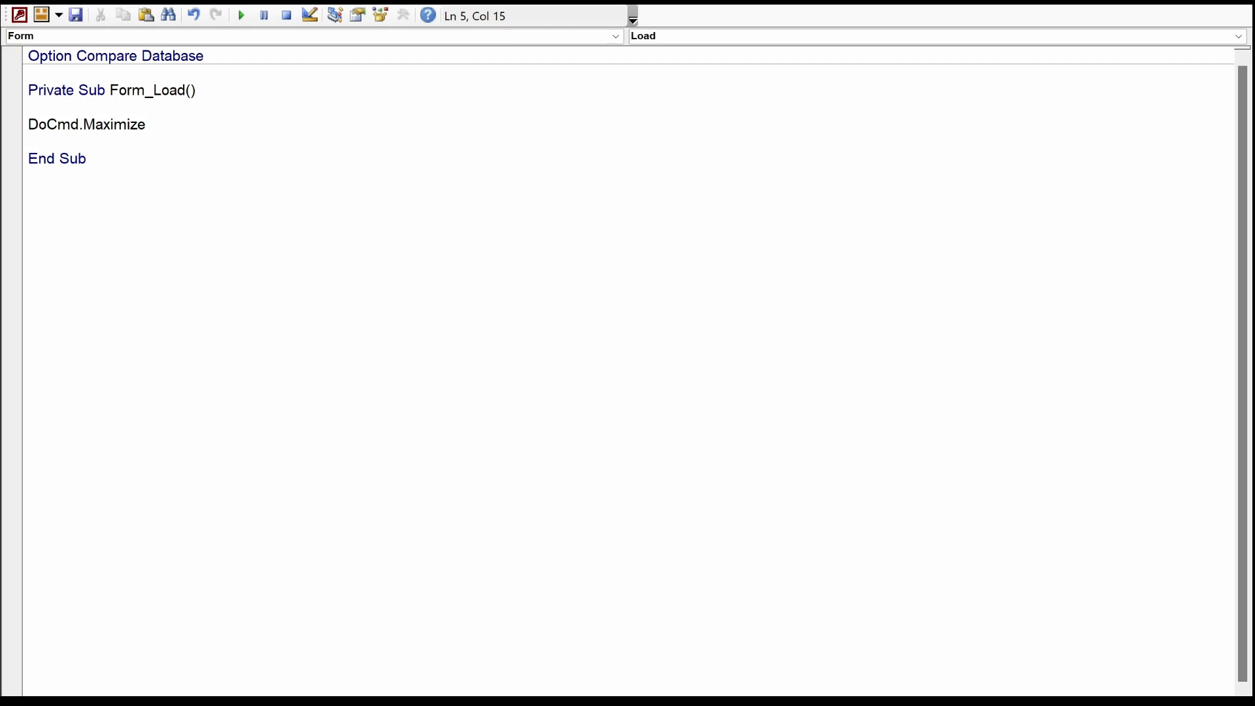
key("Return")
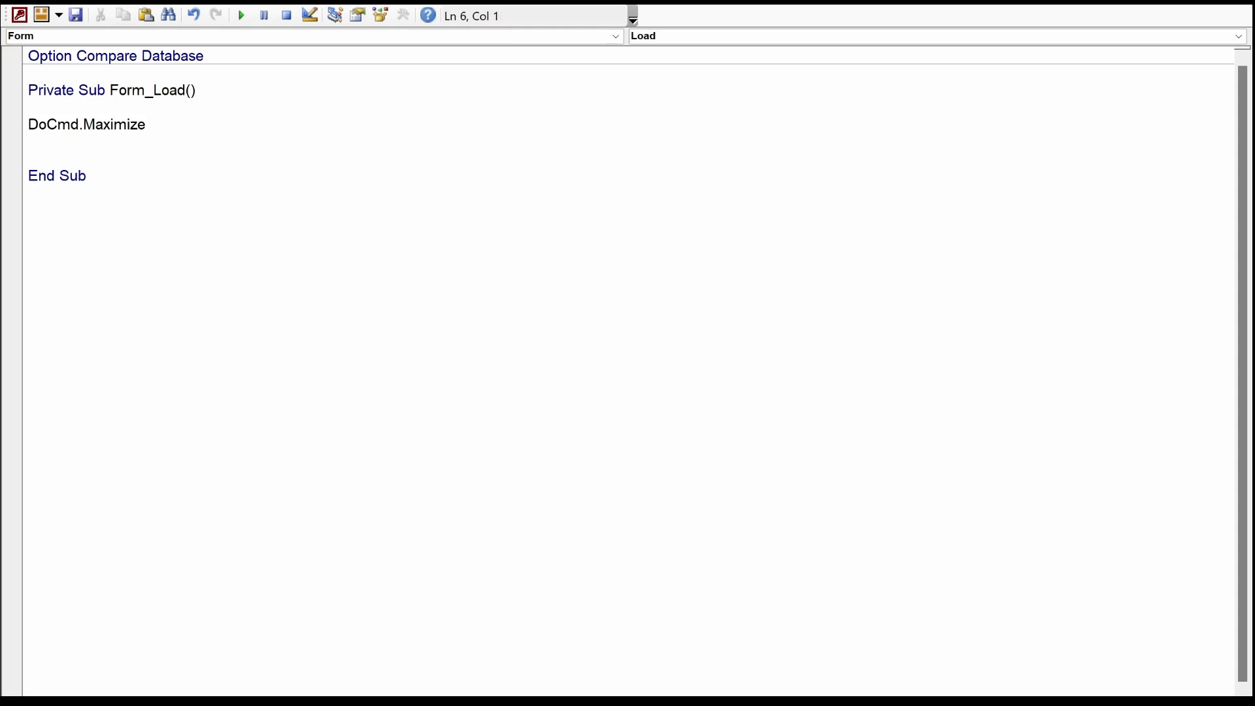
type("docmd.ope")
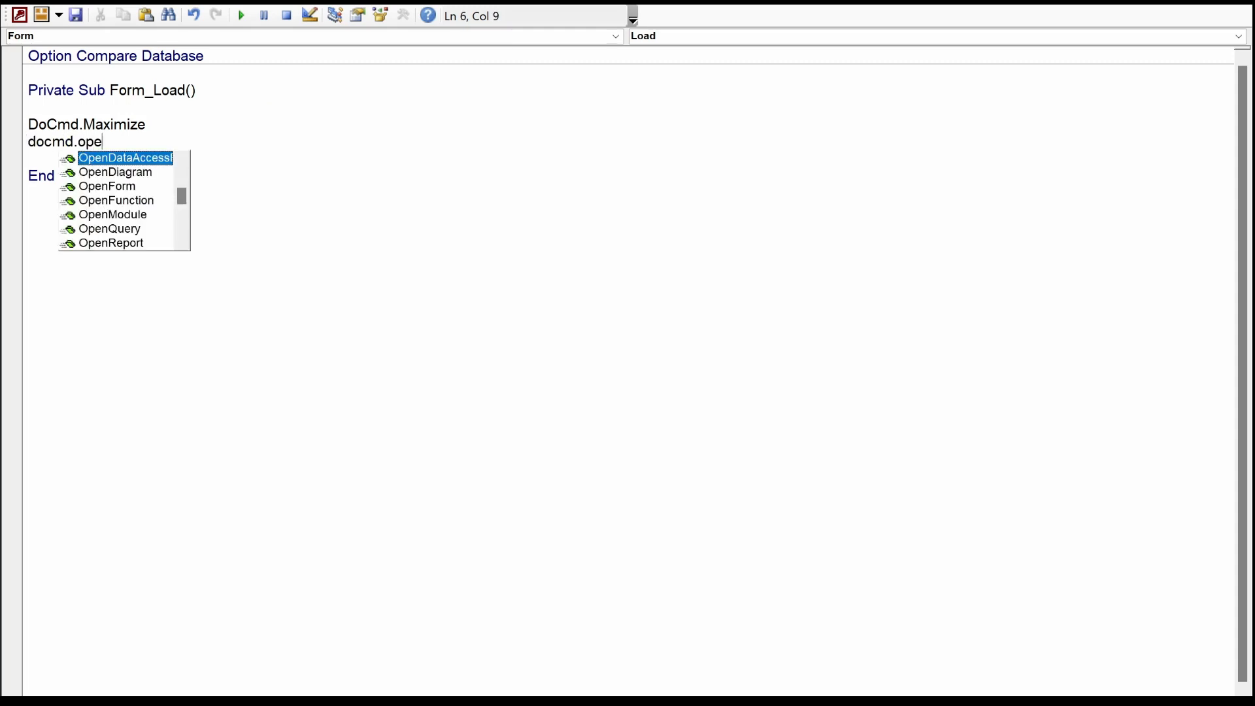
type("m")
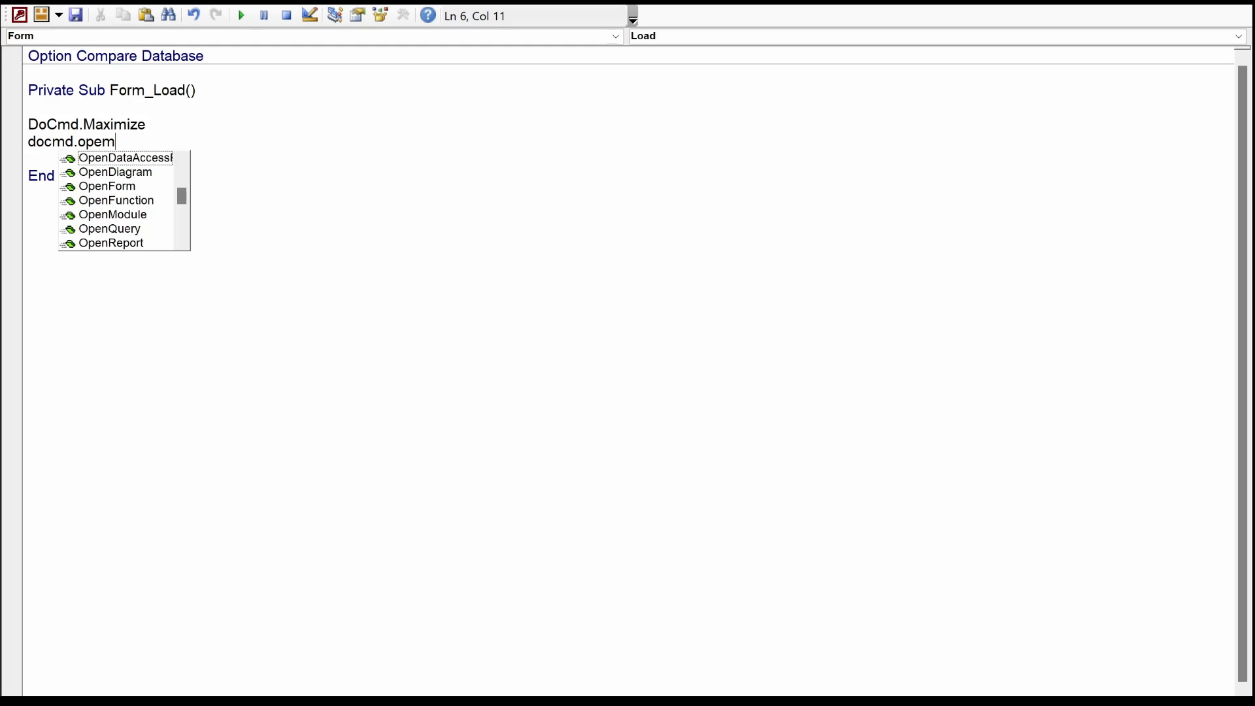
double_click(103, 186)
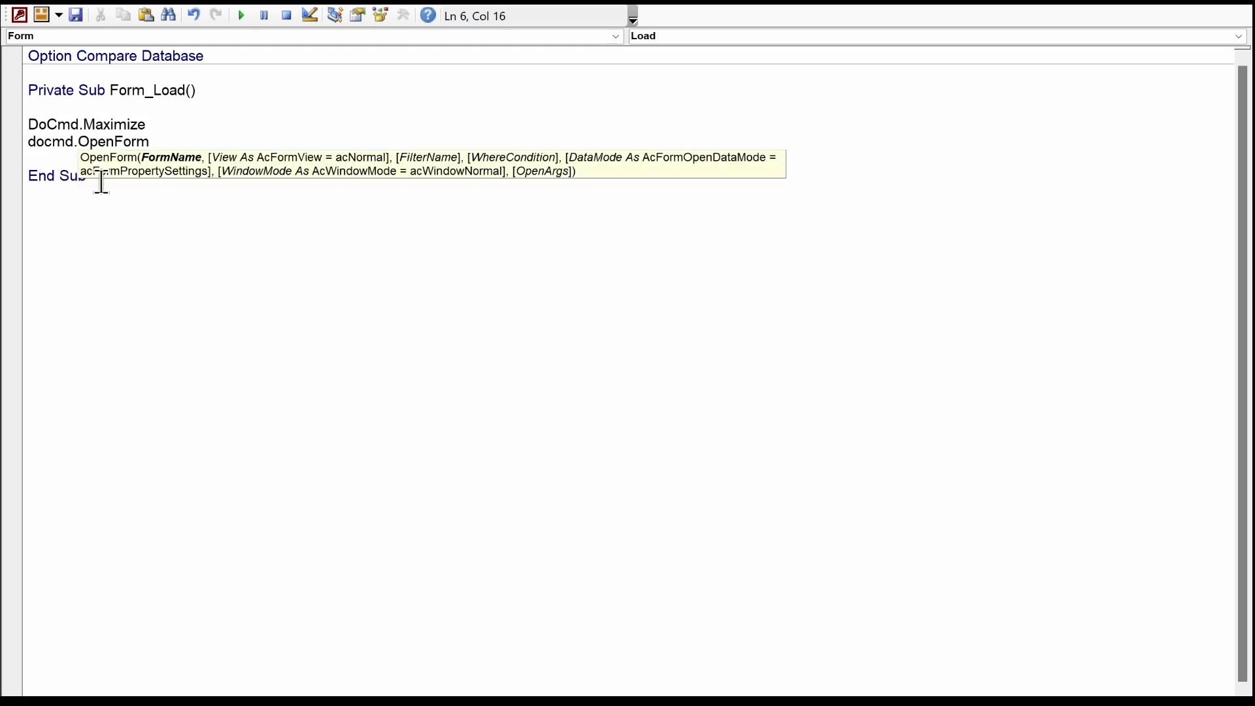
type("\"\"")
key("Left")
type("DashboardF")
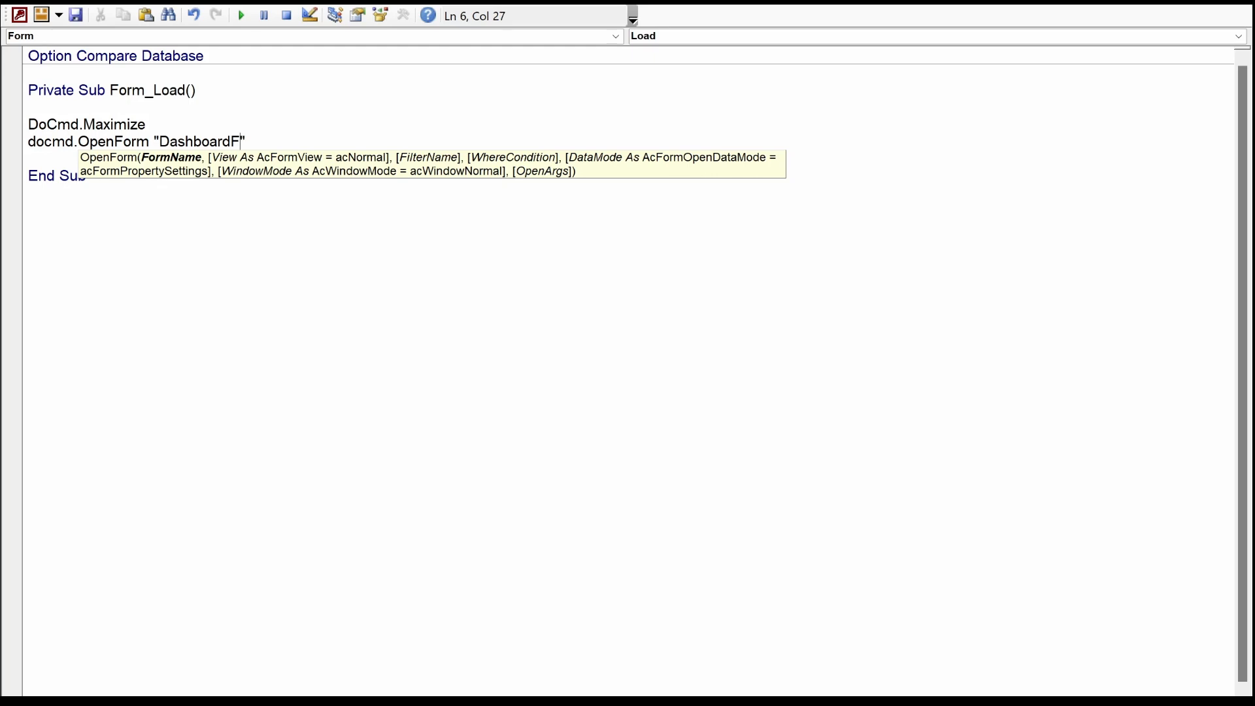
key("Down")
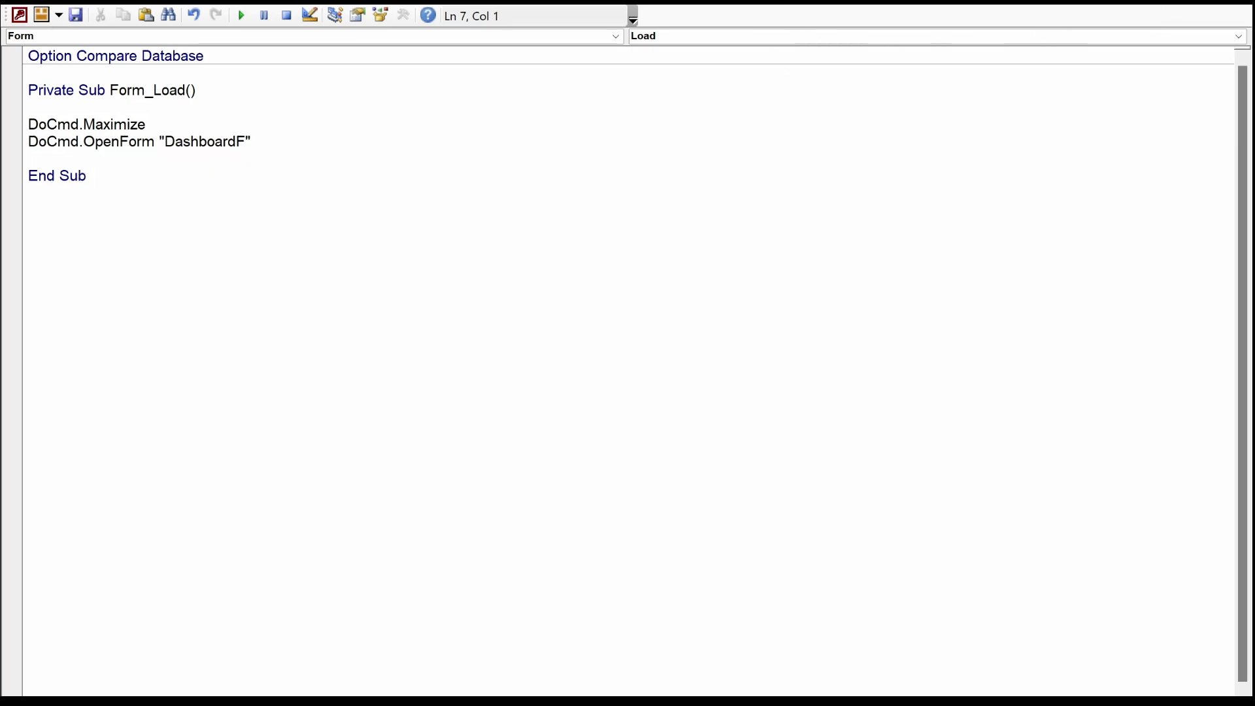
key("alt+F11")
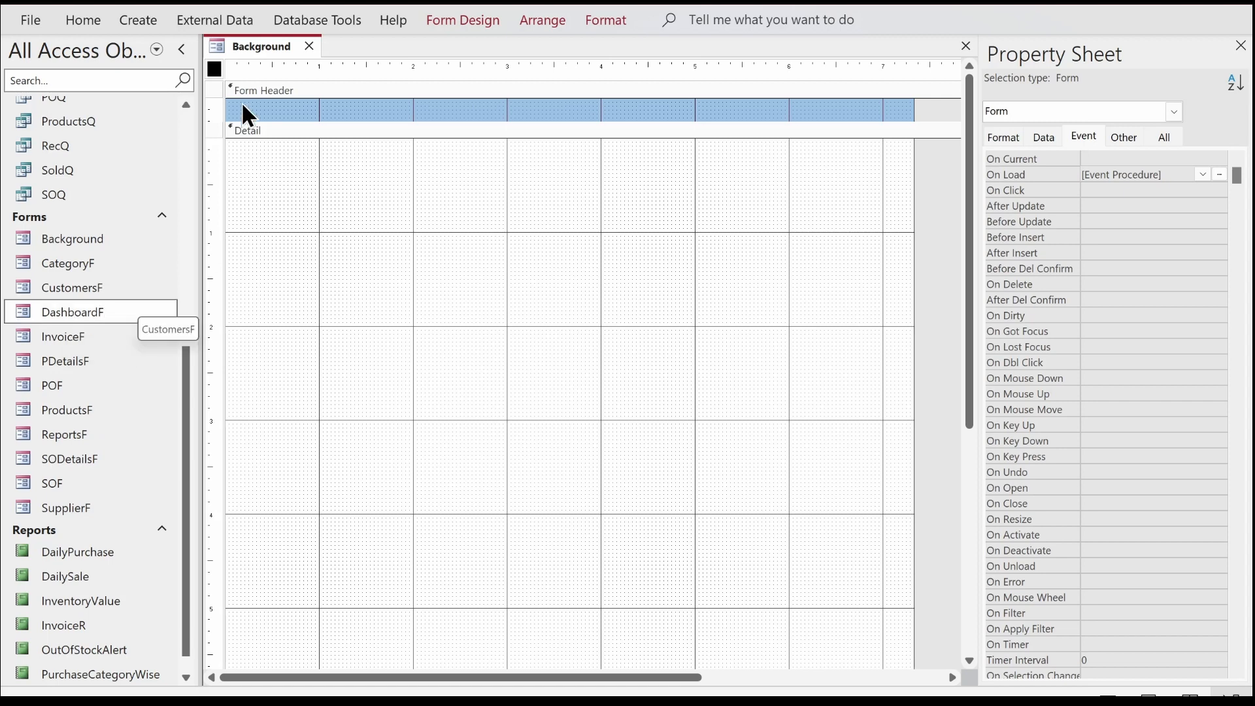
- Run the Background form in Form View, move the Dashboard window slightly down, and display the products and purchases lists
right_click(253, 41)
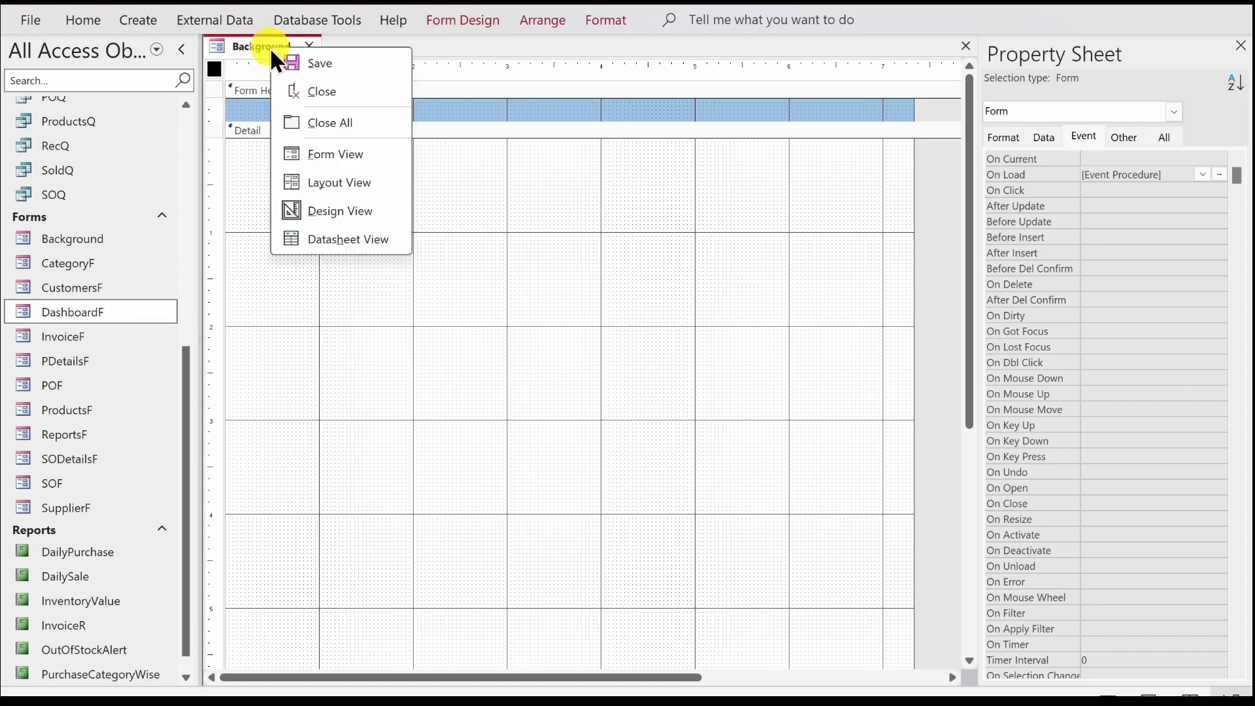
left_click(319, 153)
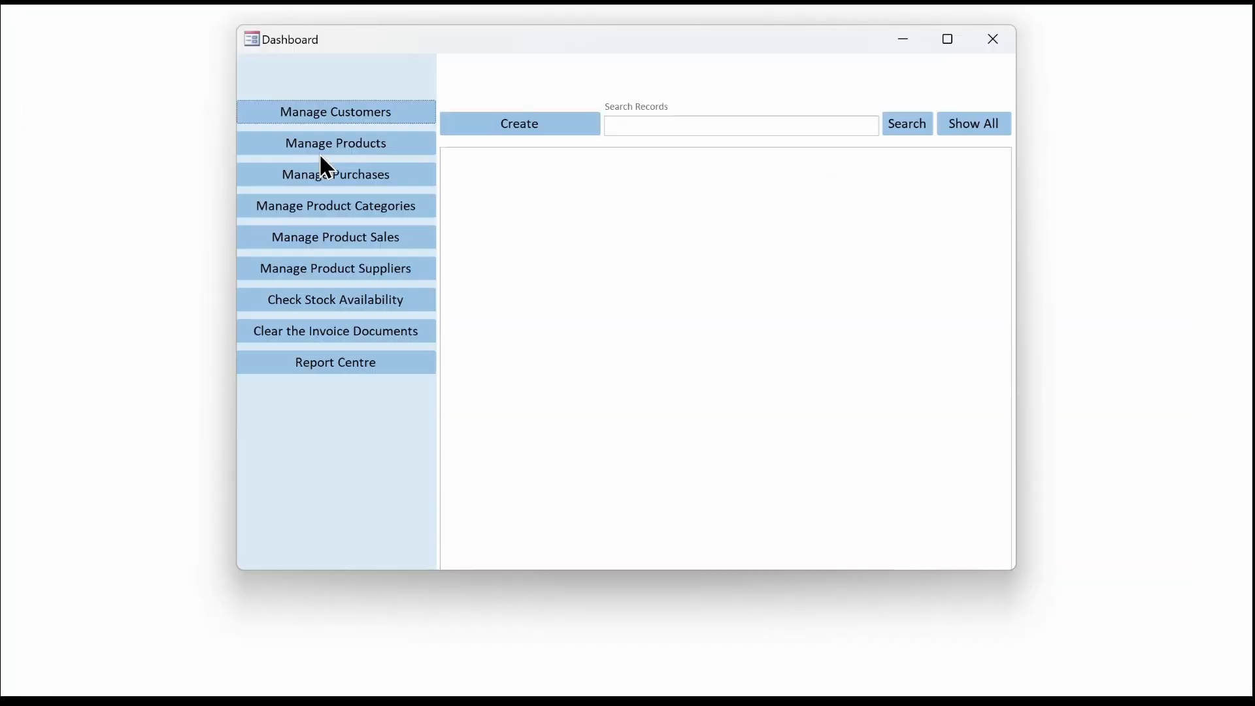
left_click_drag(535, 34, 545, 56)
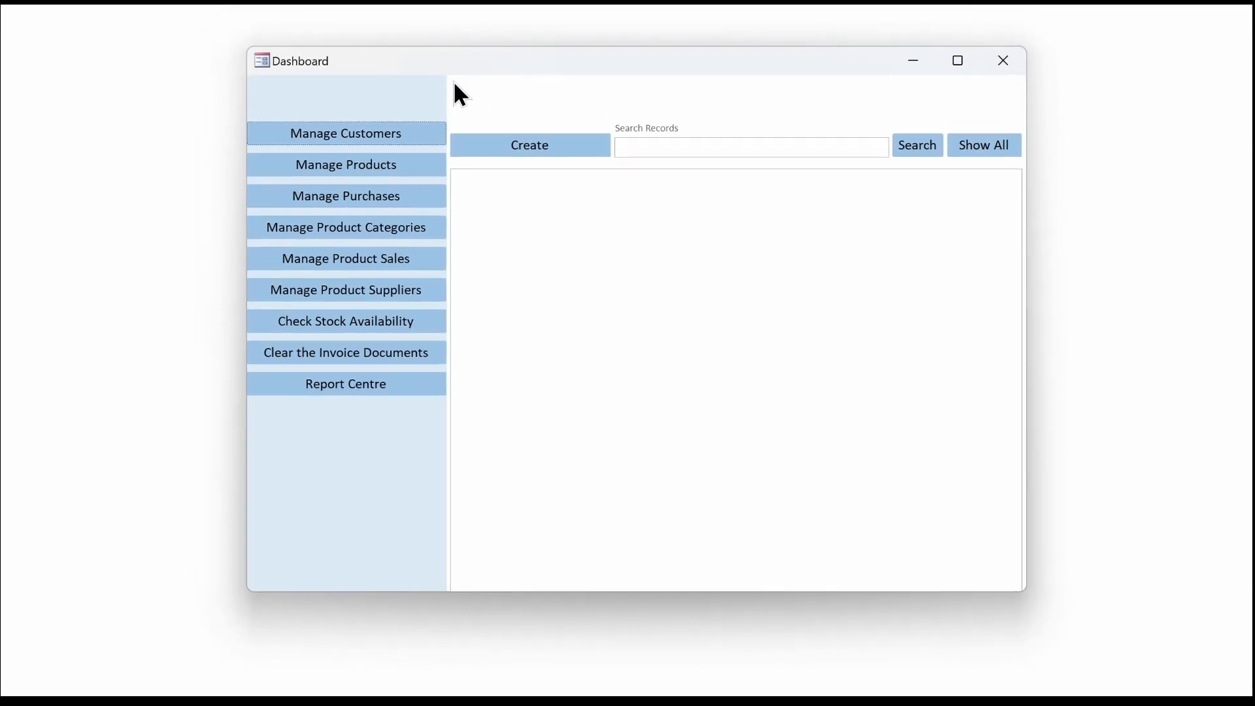
left_click(347, 171)
left_click(332, 195)
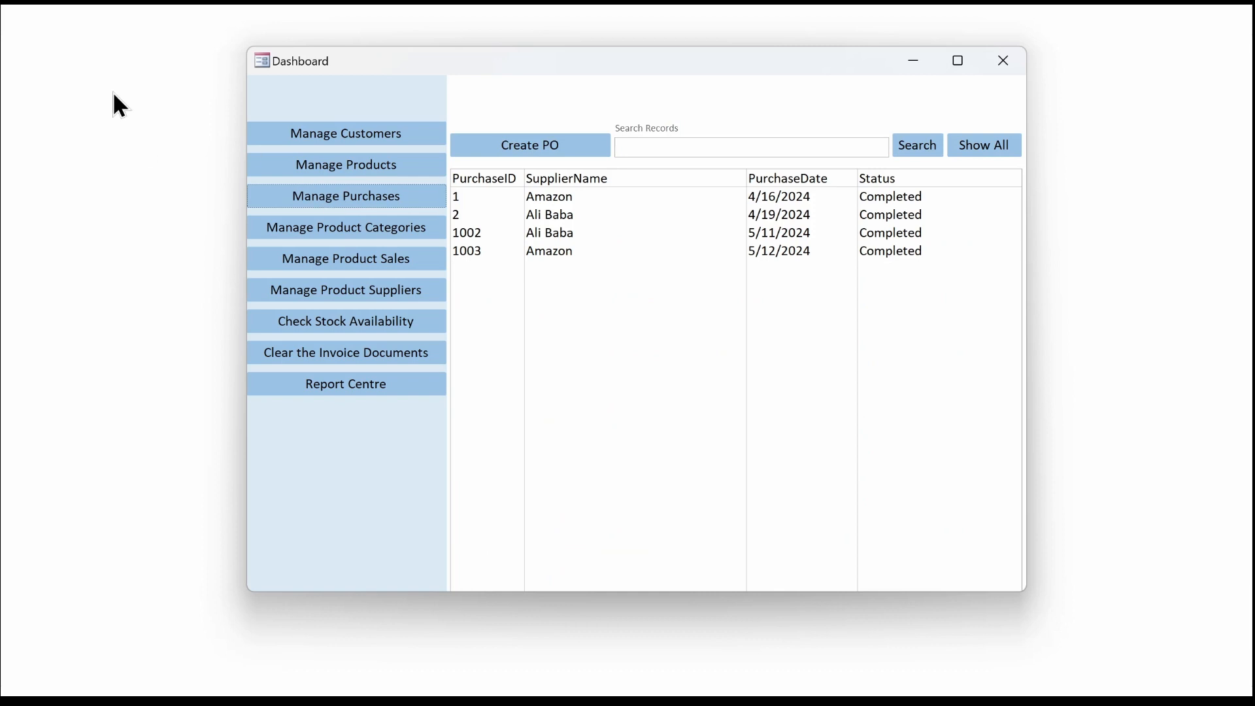
- Display the product categories, product sales, product suppliers, stock availability and uncleared invoice lists on the Dashboard in turn
left_click(364, 222)
left_click(362, 253)
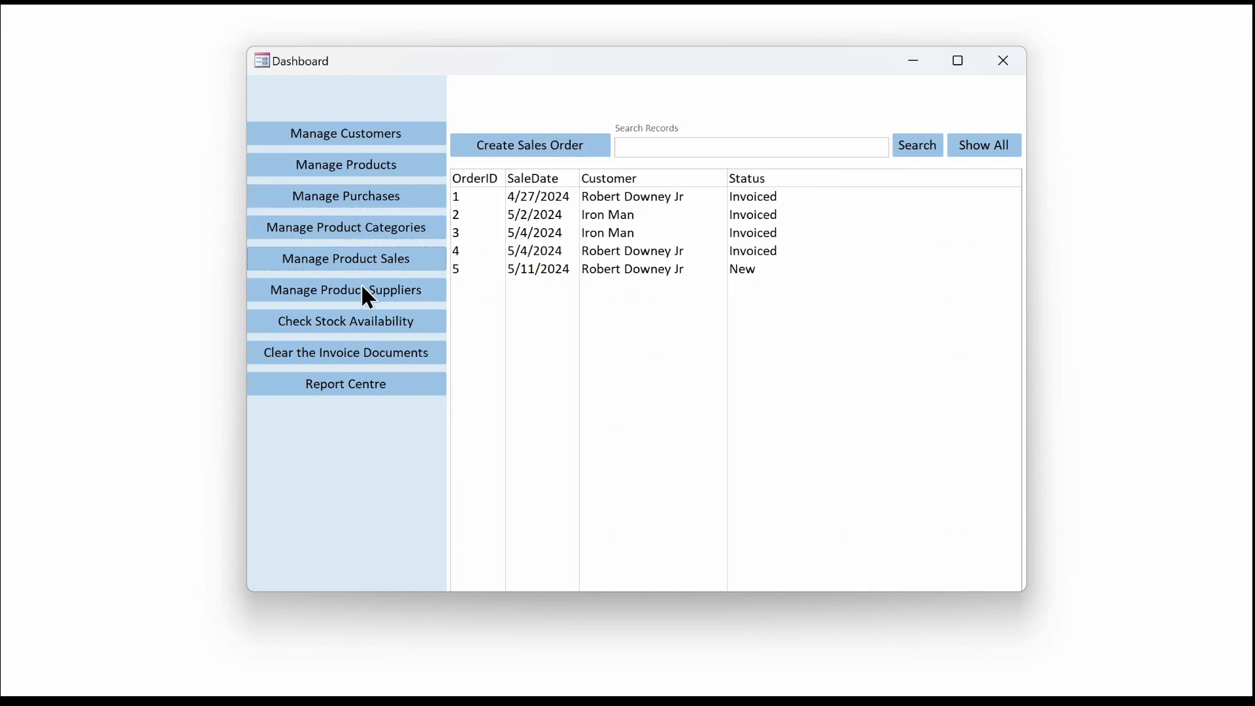
left_click(361, 288)
left_click(359, 320)
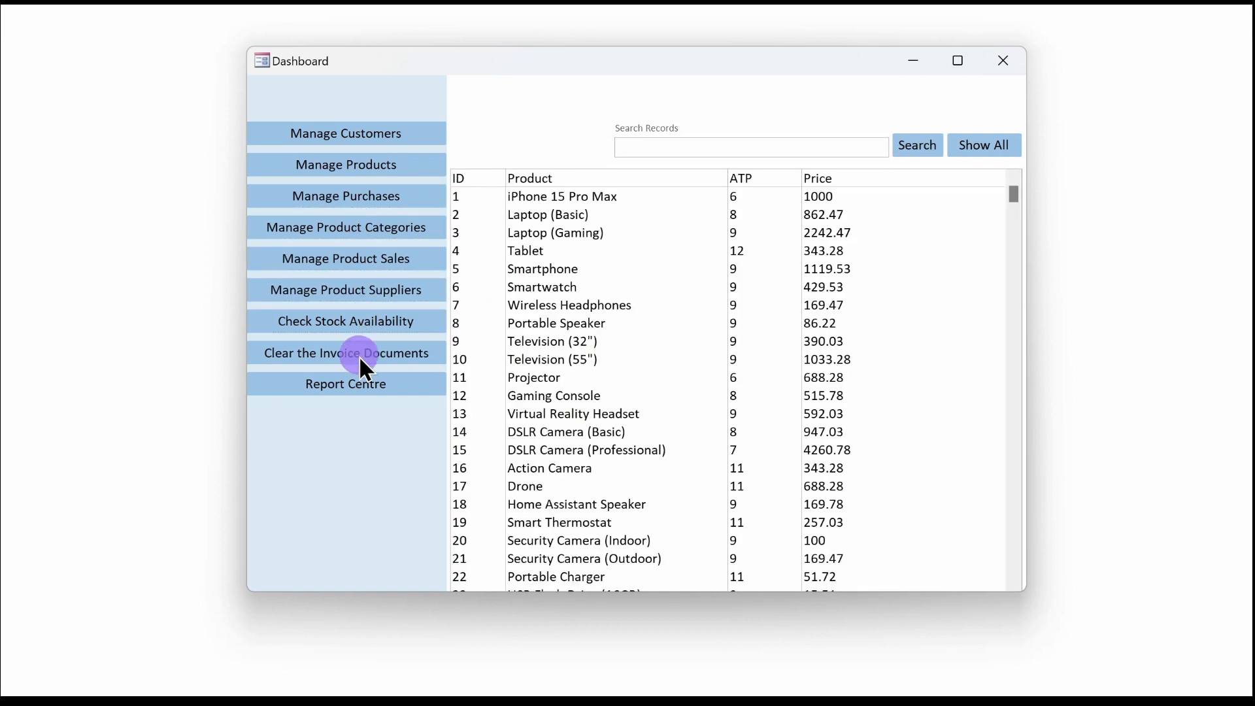
left_click(359, 354)
- Review the Purchase Category Wise, Sale Category Wise and Inventory Value reports from the Report Centre, closing each report and the View Reports form
left_click(360, 379)
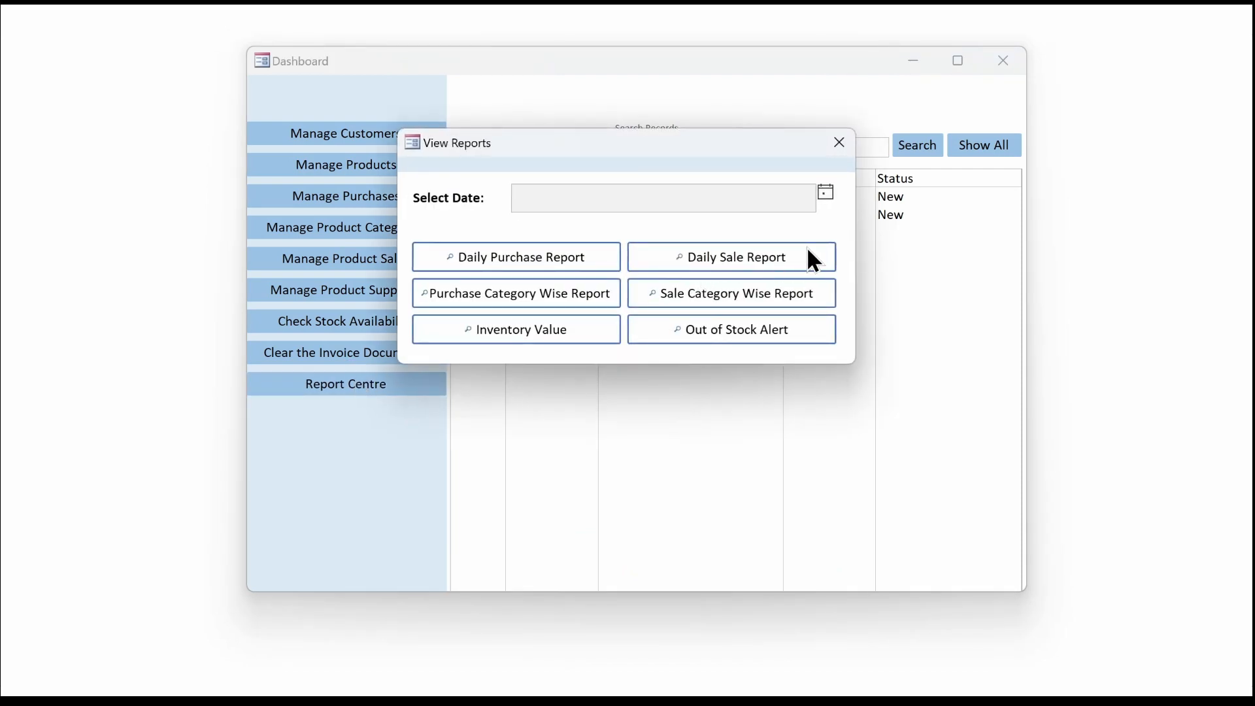
left_click(541, 298)
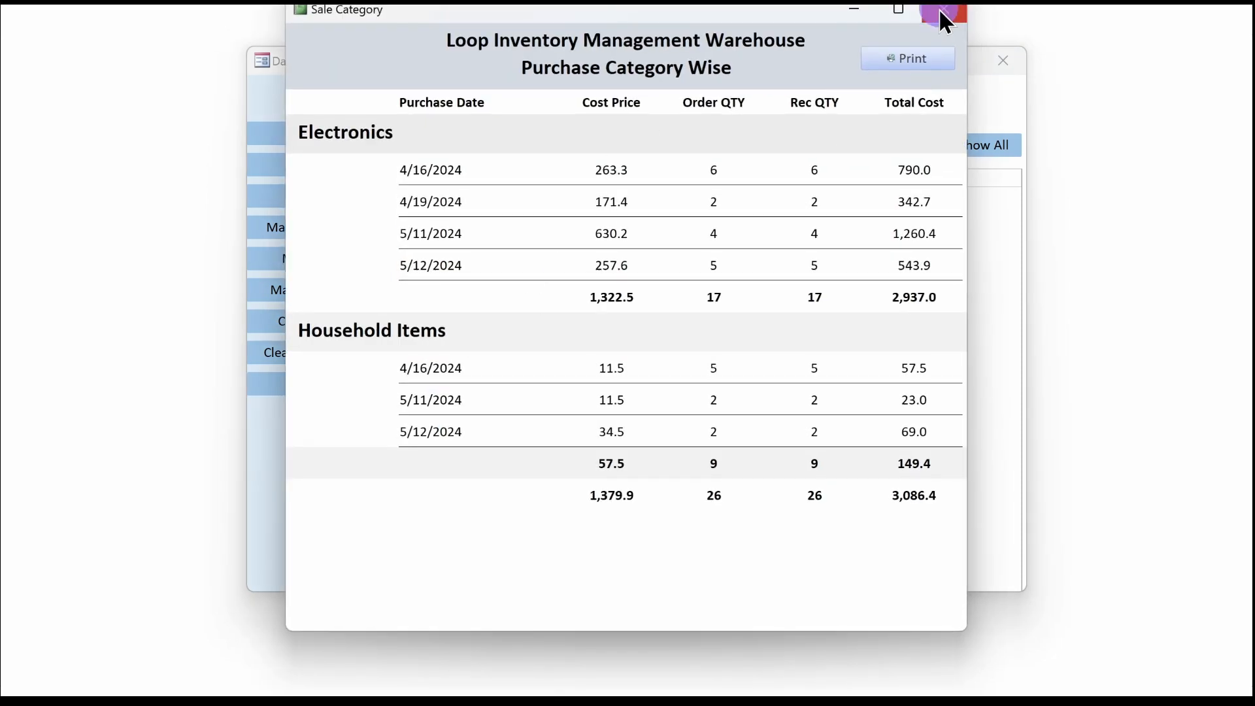
left_click(945, 10)
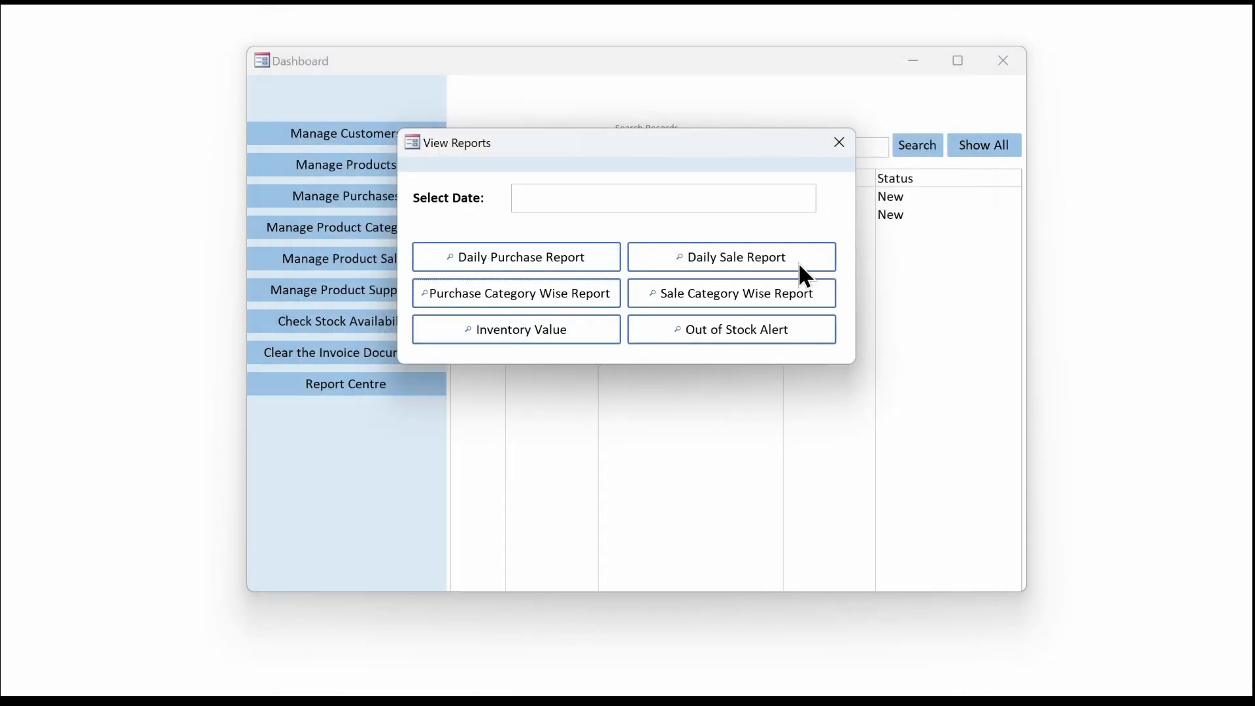
left_click(805, 292)
left_click(946, 9)
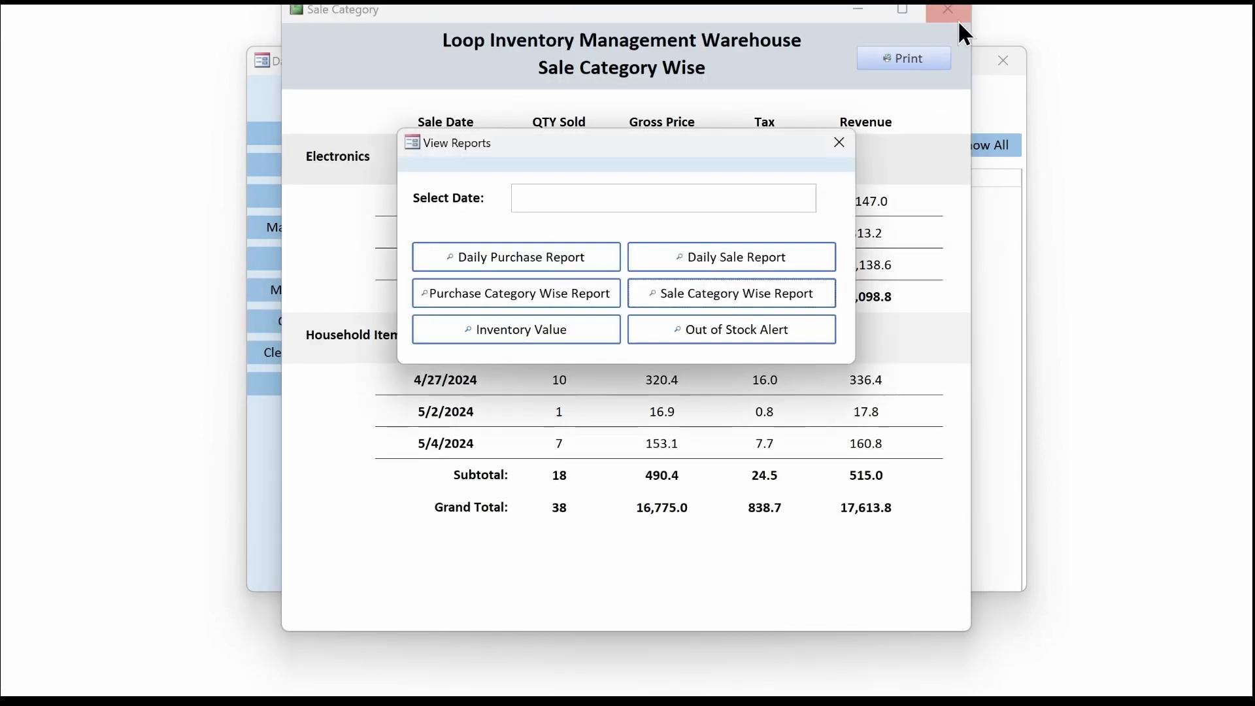
left_click(582, 328)
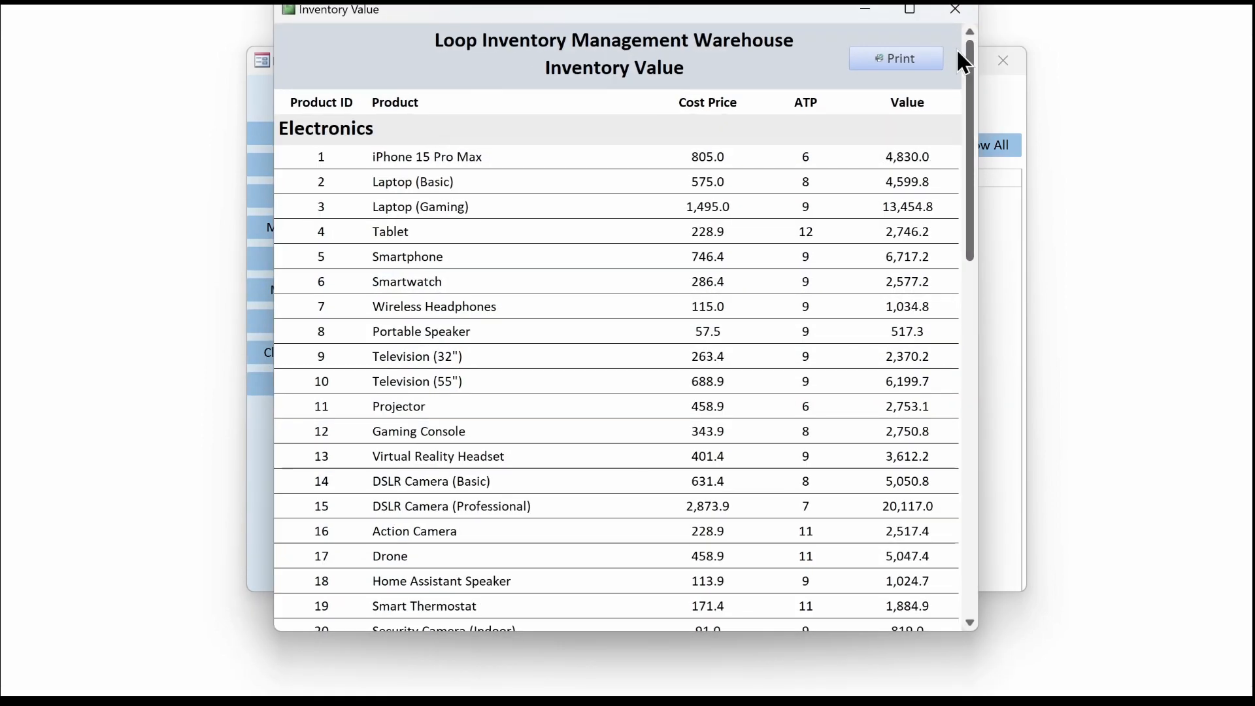
left_click(955, 16)
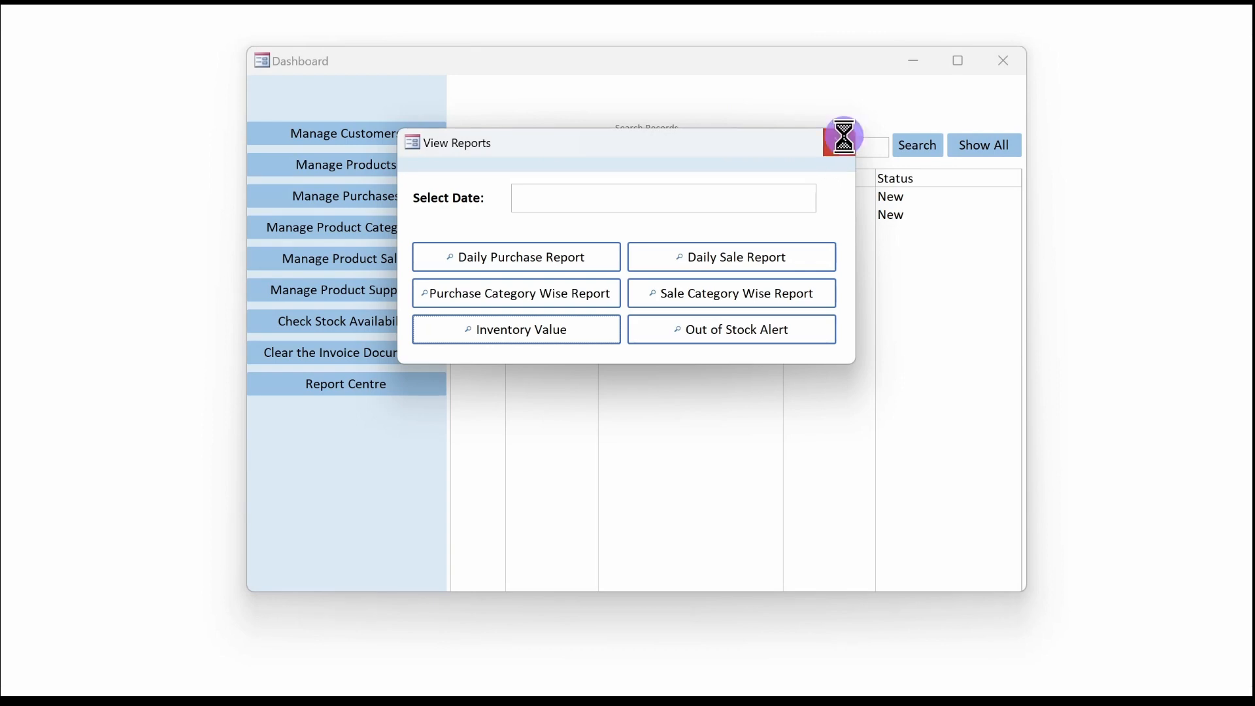
left_click(841, 141)
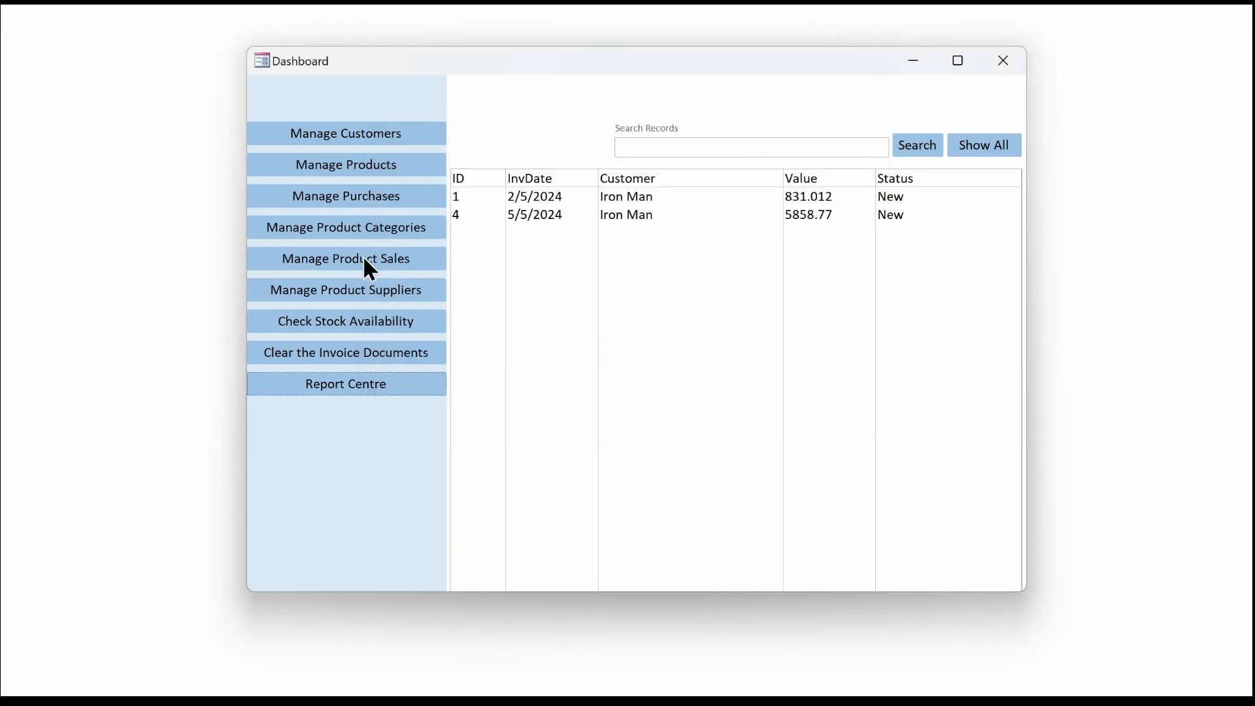
- View the first sales order dated 5/4/2024 and the purchase order dated 5/11/2024 from their Dashboard lists, closing each form
left_click(364, 262)
double_click(590, 229)
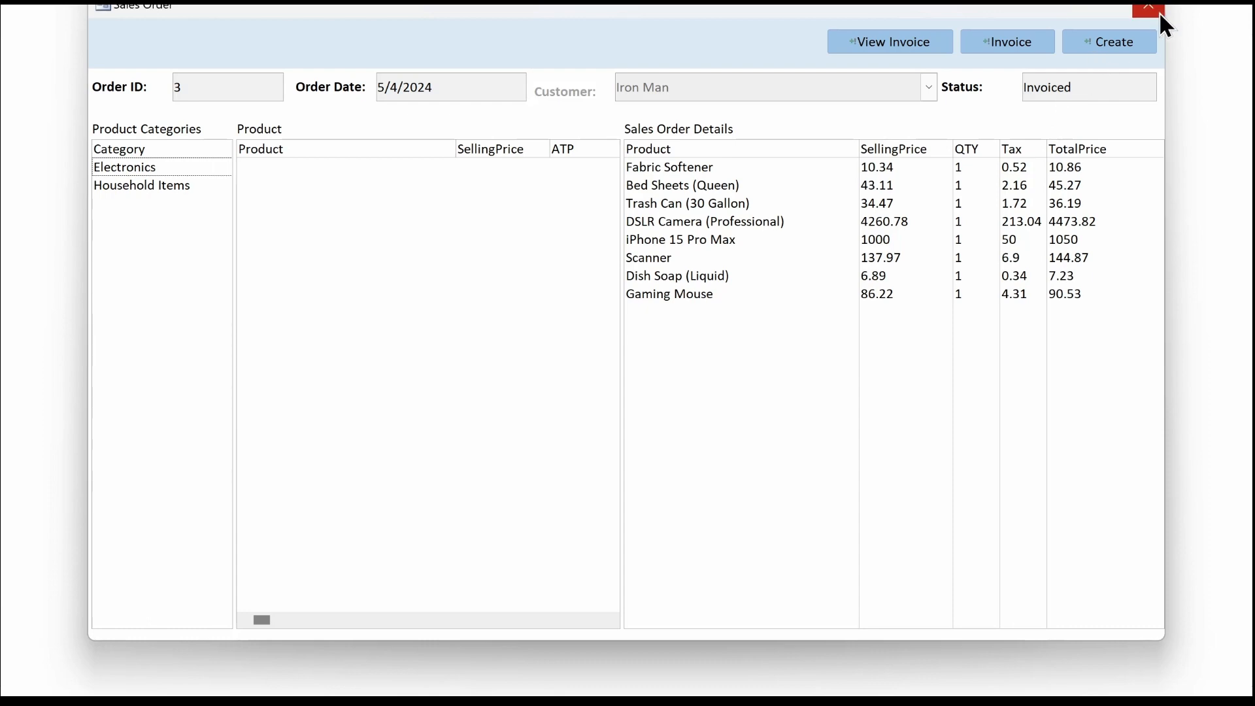
left_click(1156, 9)
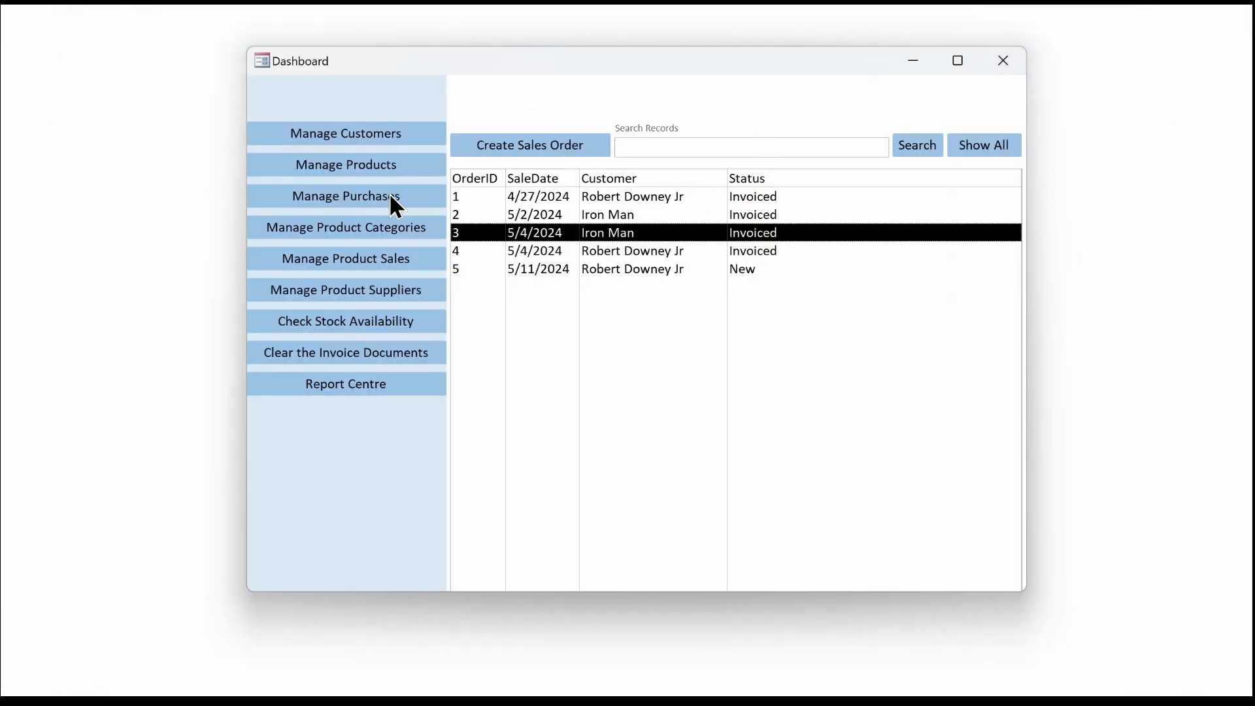
left_click(392, 197)
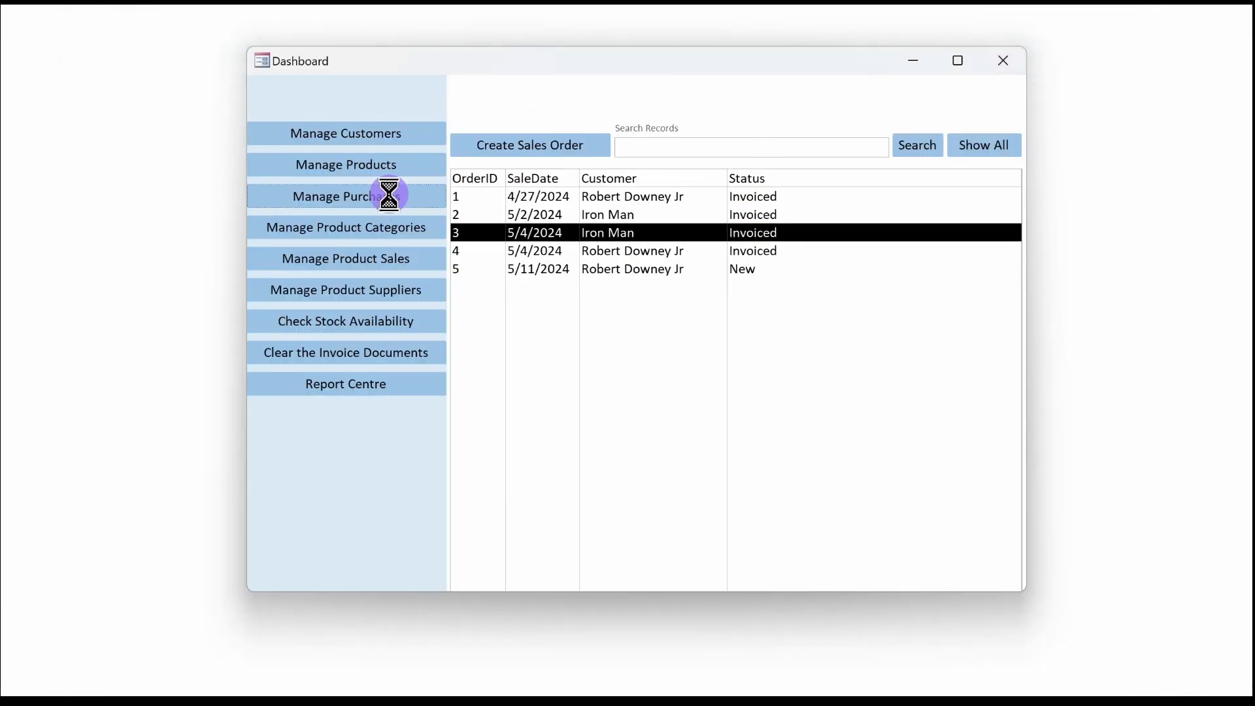
double_click(561, 233)
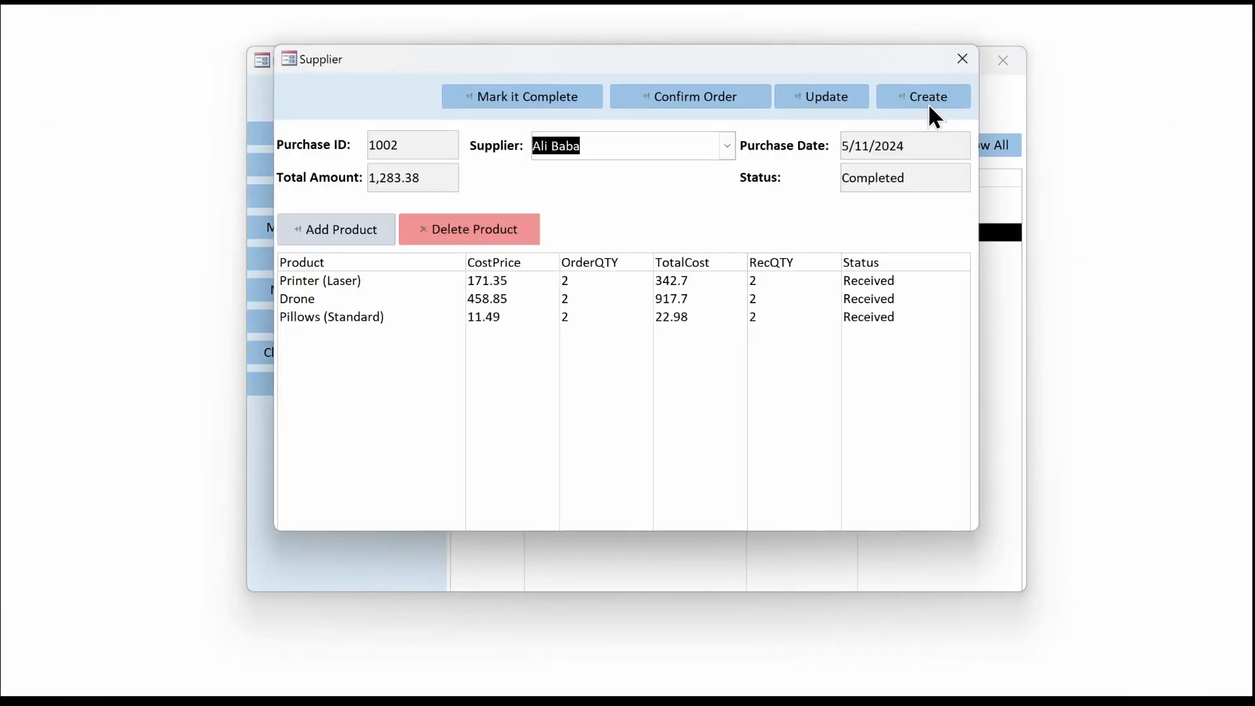
left_click(965, 63)
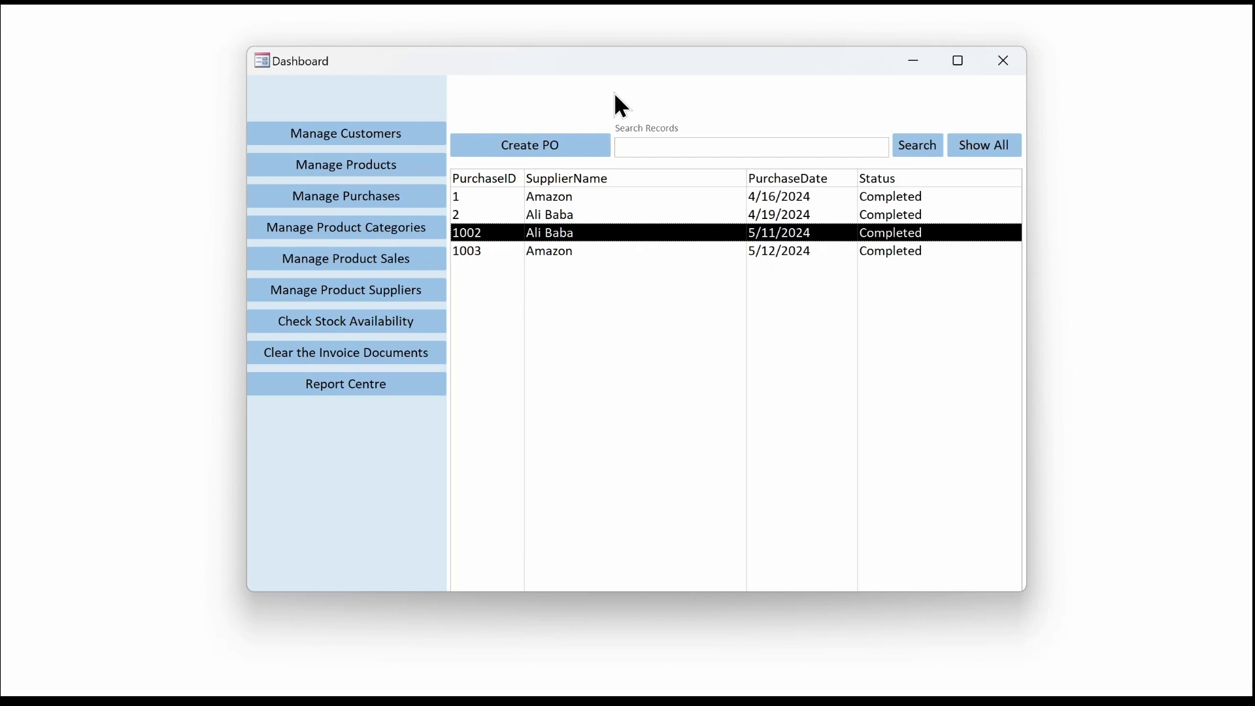
- Close the Dashboard form and the maximized Background form behind it
right_click(555, 59)
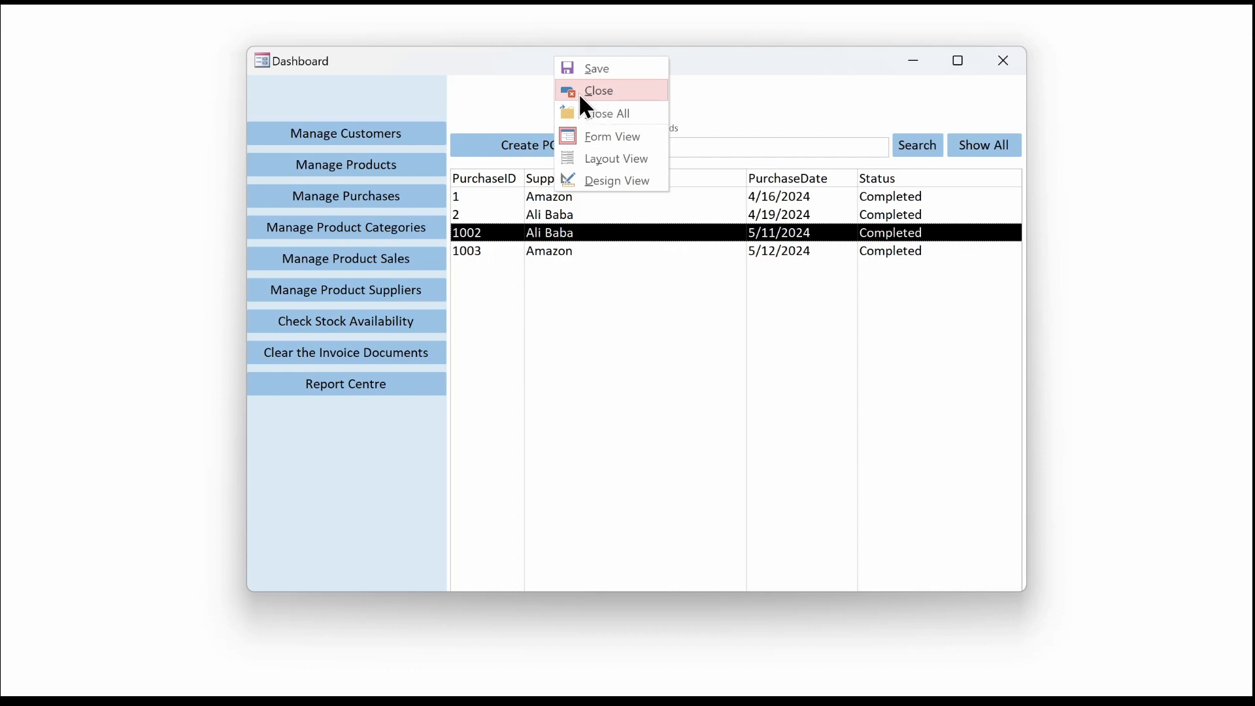
left_click(612, 88)
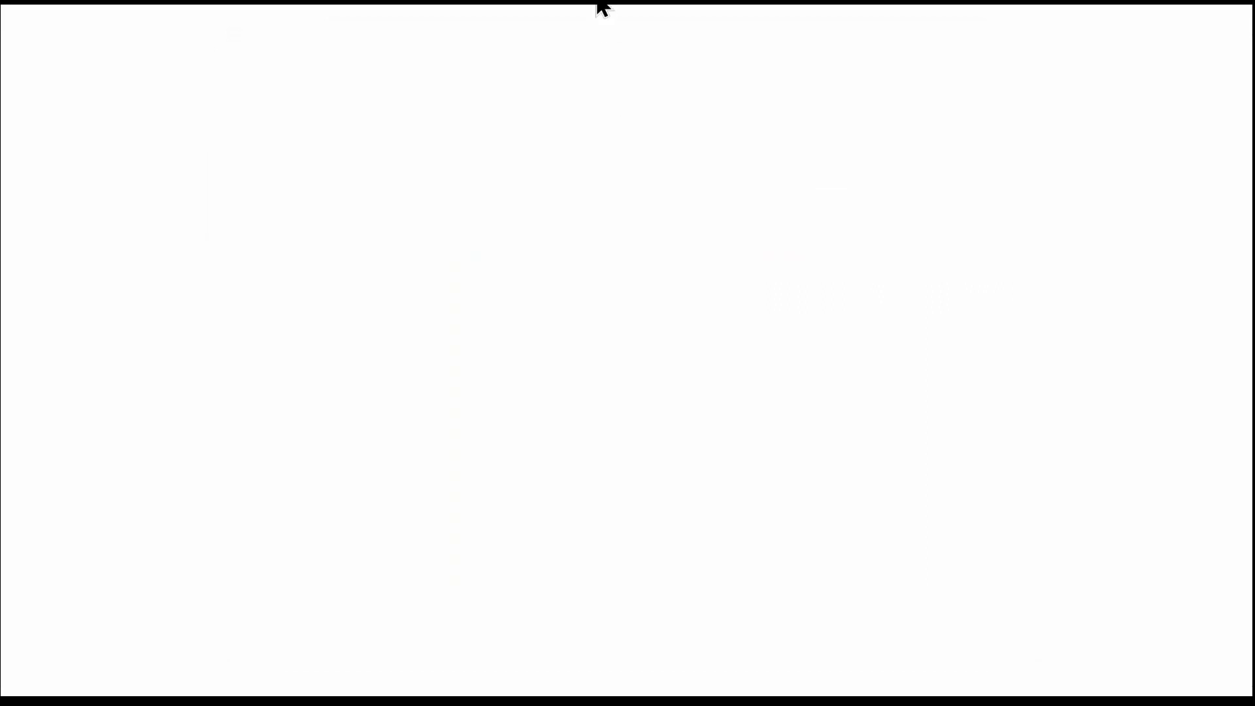
right_click(597, 7)
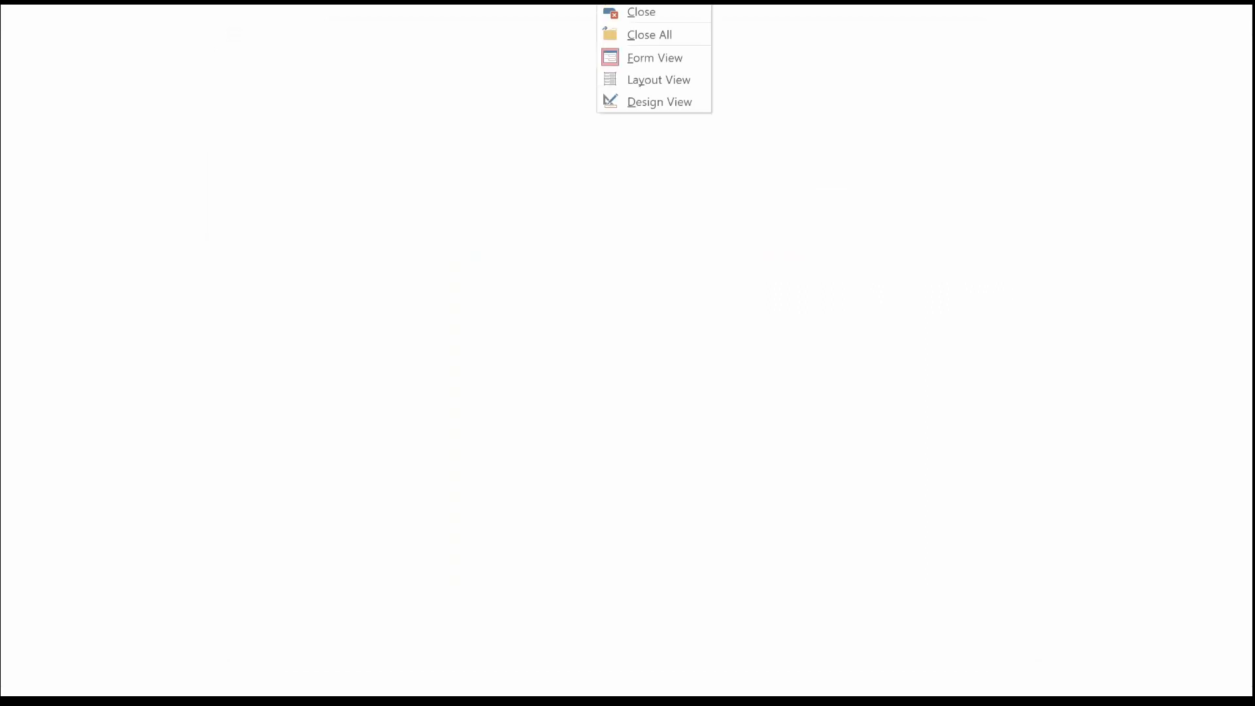
left_click(633, 13)
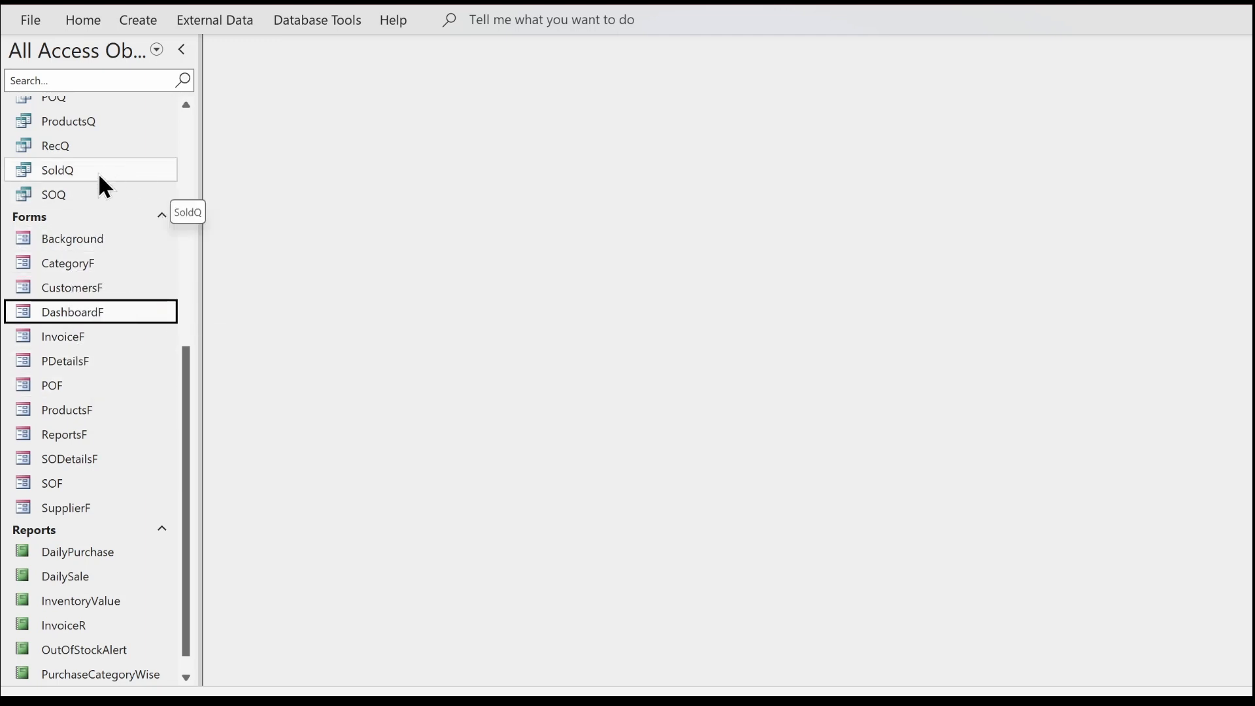
- In DashboardF's Design View, duplicate the Report Centre button and place the copy near the lower end of the navigation column
right_click(56, 315)
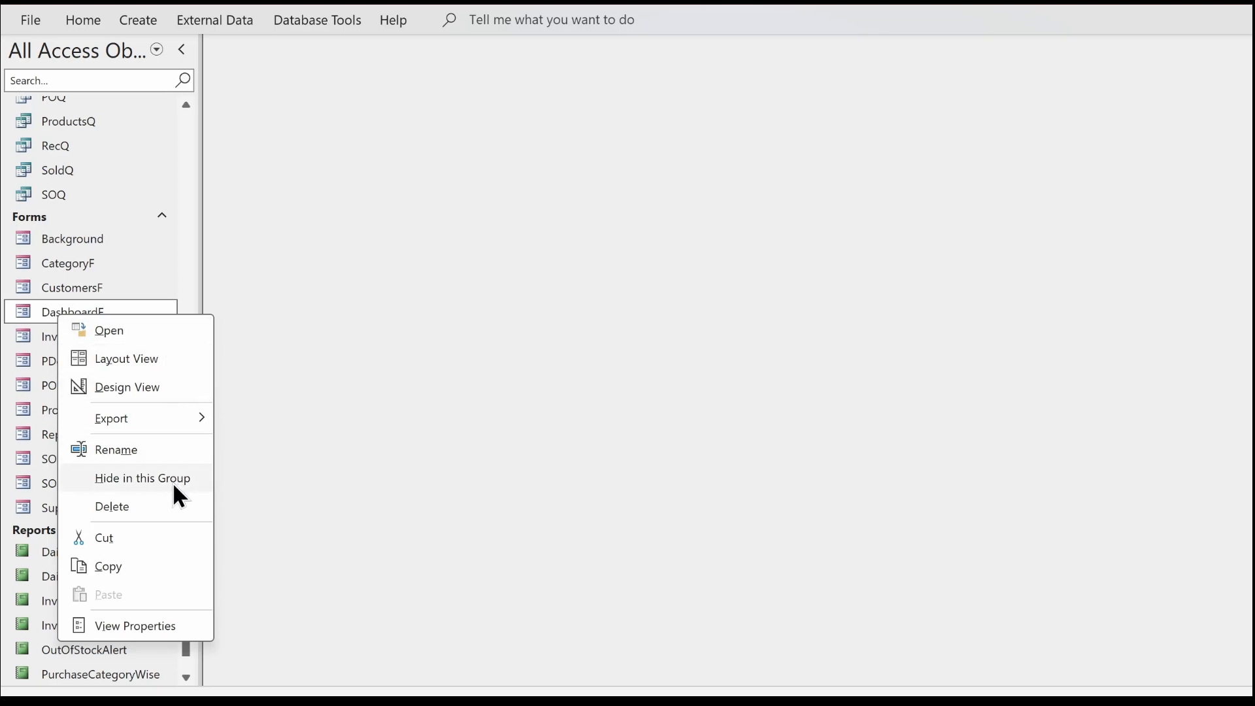
left_click(155, 386)
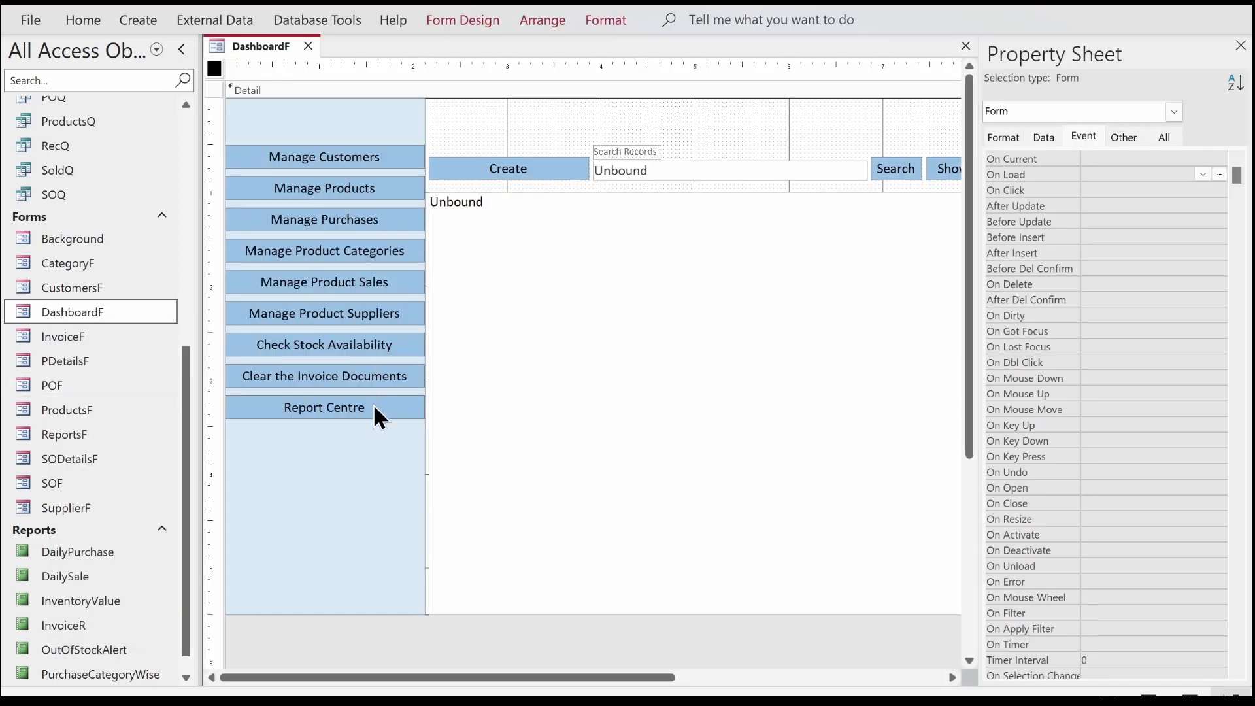
left_click(375, 411)
key("ctrl+c")
key("ctrl+v")
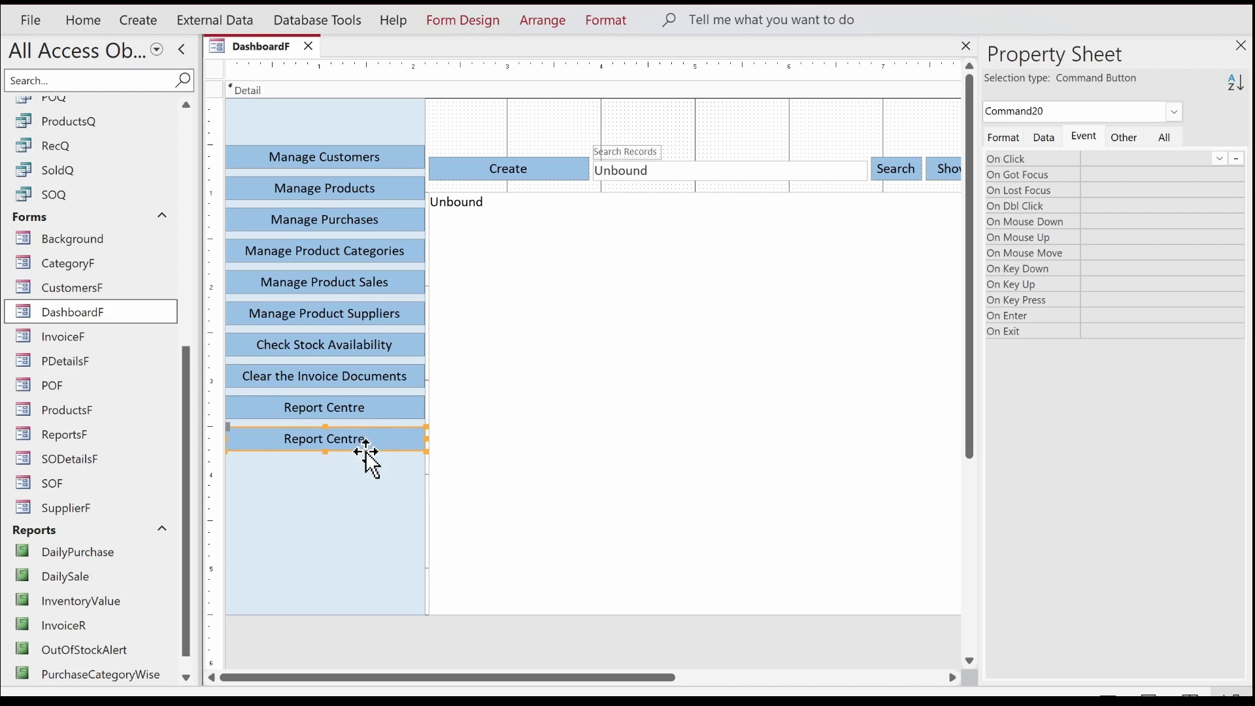
left_click_drag(364, 450, 275, 579)
- Change the copied button's caption to Close Application
double_click(339, 580)
type("Close ")
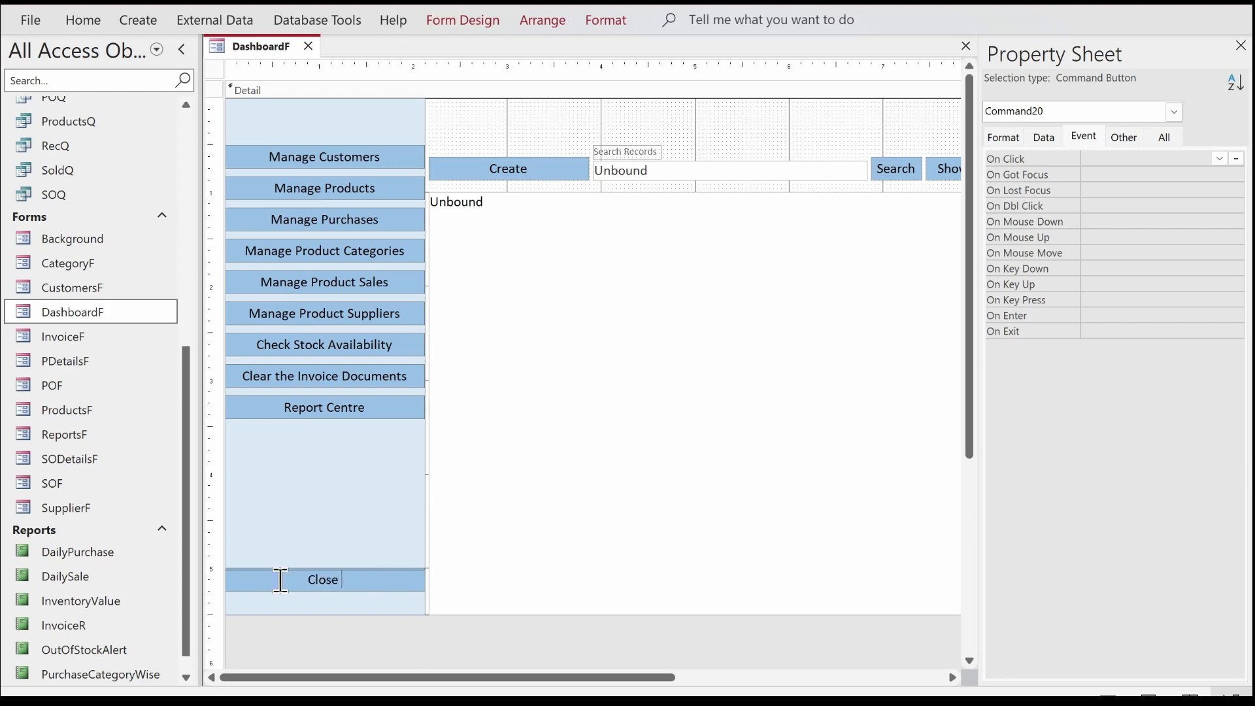
type("Application")
key("Return")
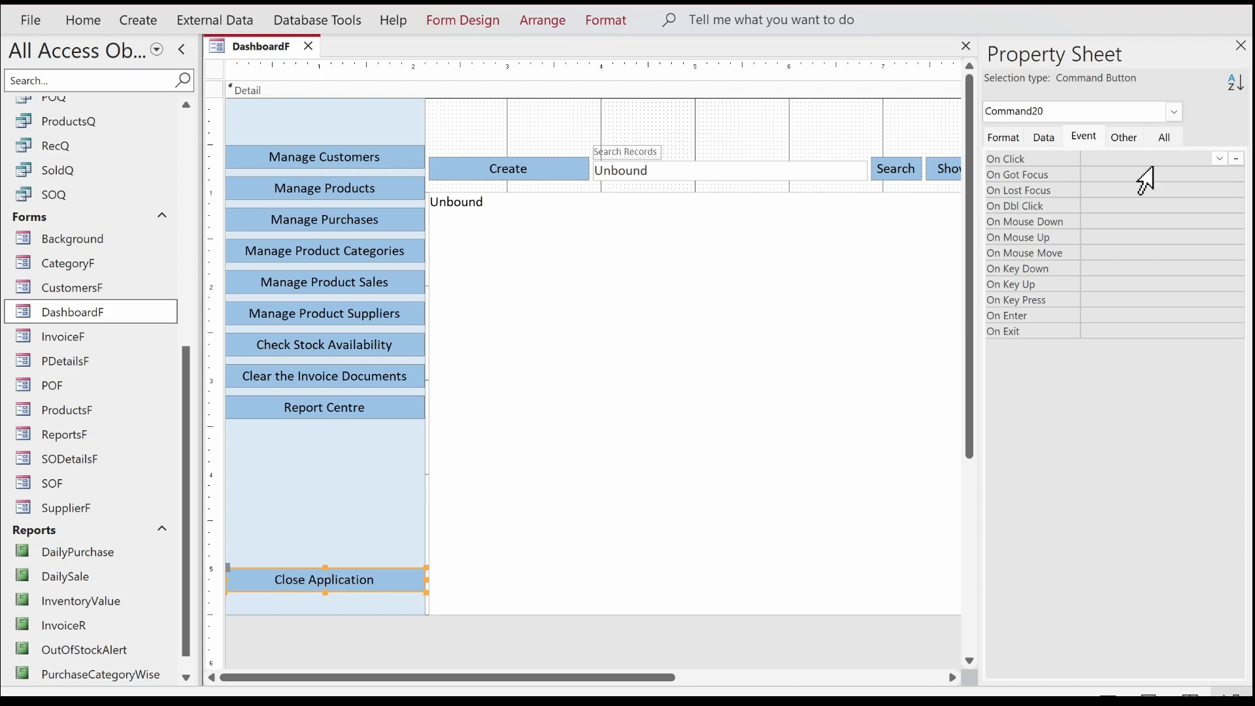
- Set the Close Application button's Name property to btnClose
left_click(1125, 138)
left_click(1080, 138)
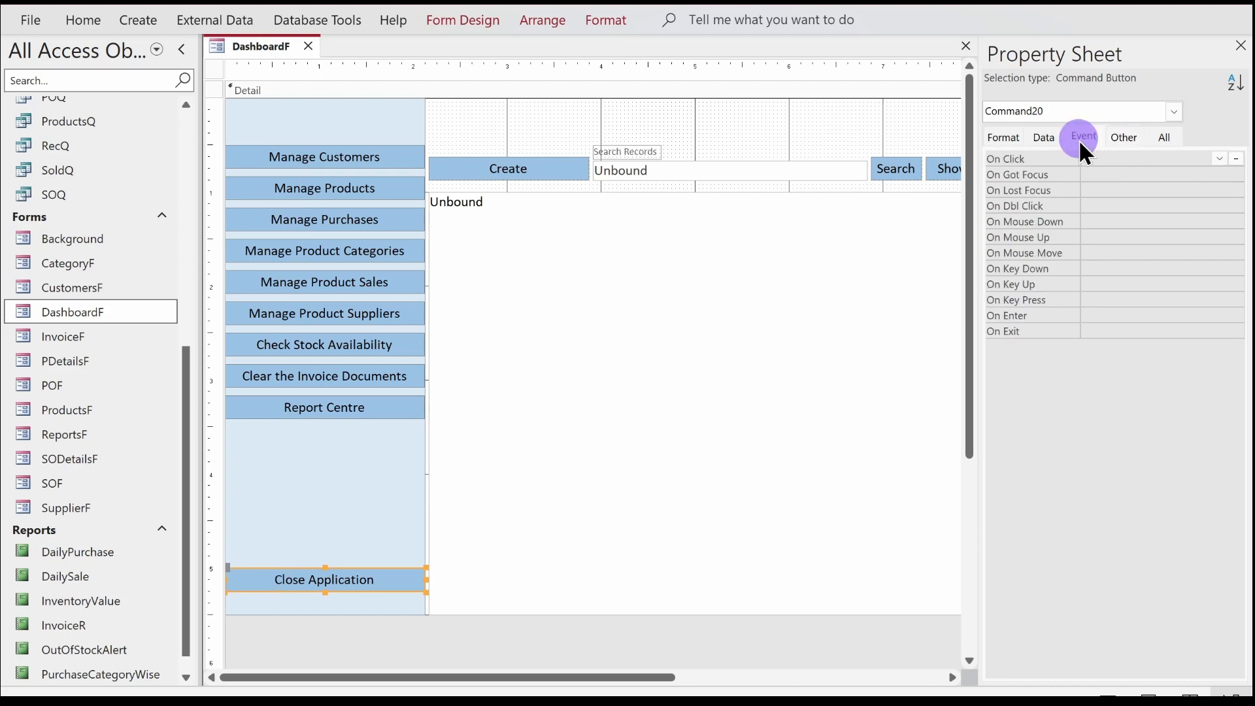
left_click(1125, 137)
left_click(1043, 158)
type("bt")
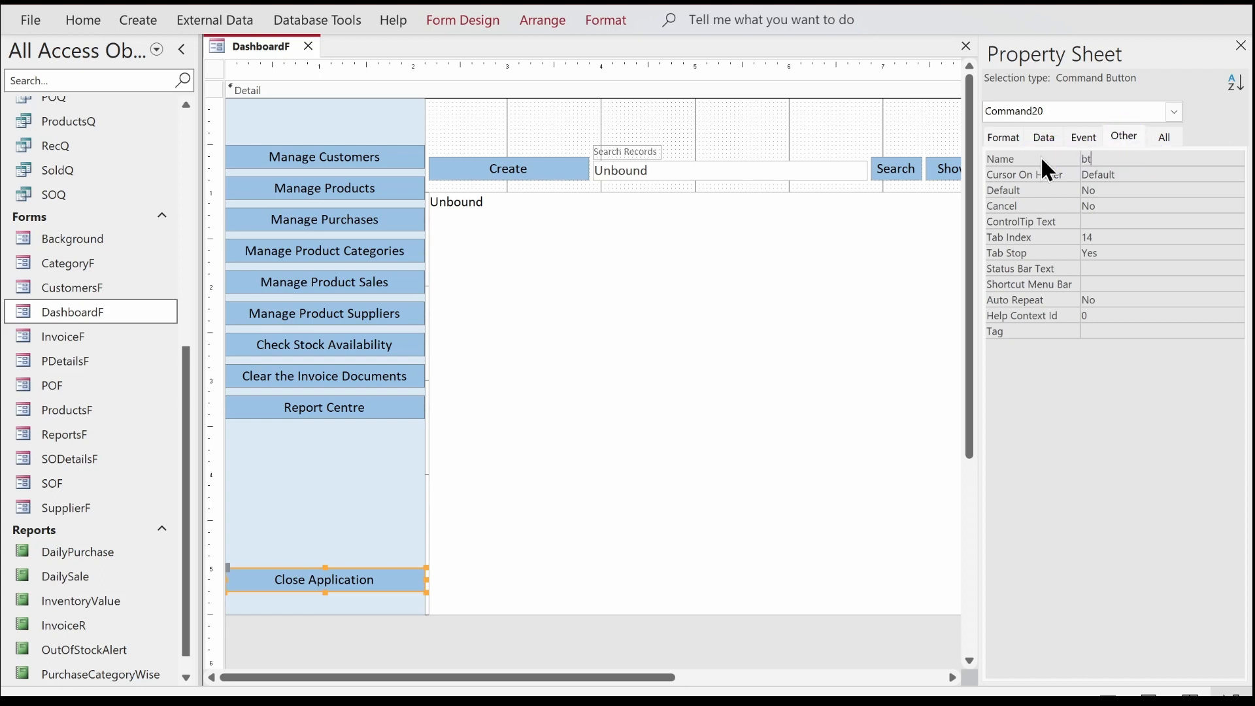
type("nClose")
key("Return")
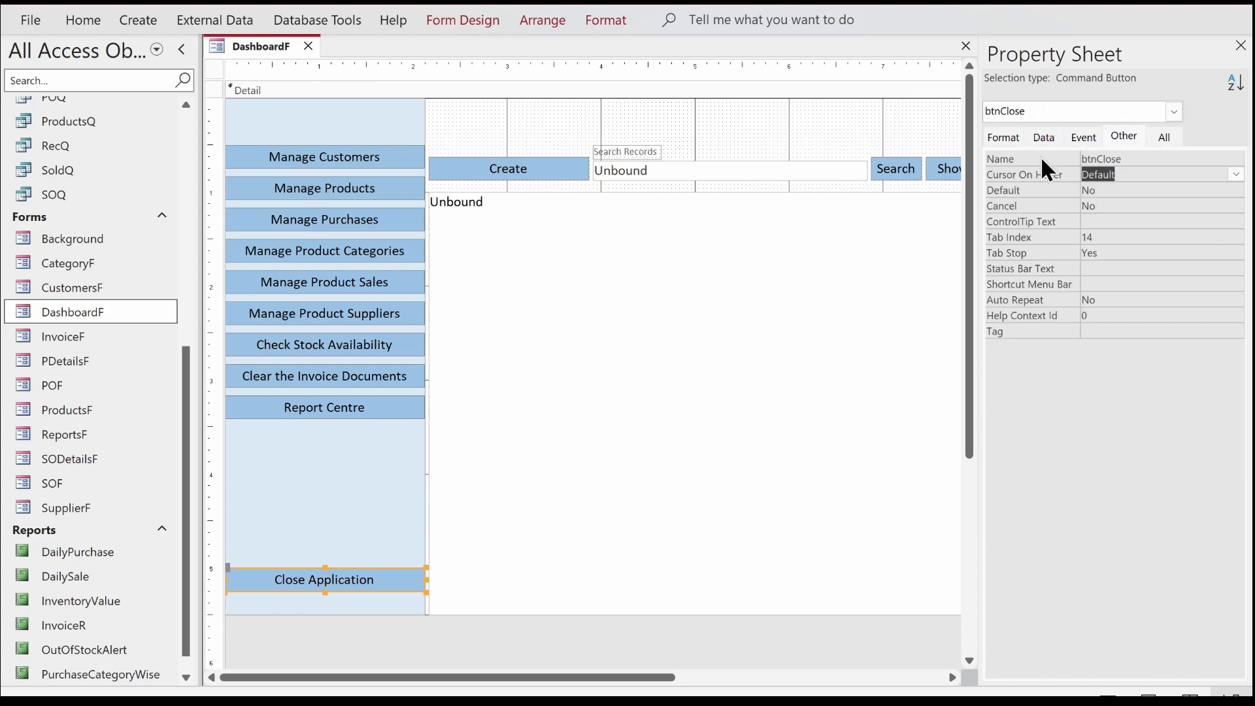
- Create an On Click event procedure for btnClose with the Code Builder and add blank lines in its body
left_click(1081, 137)
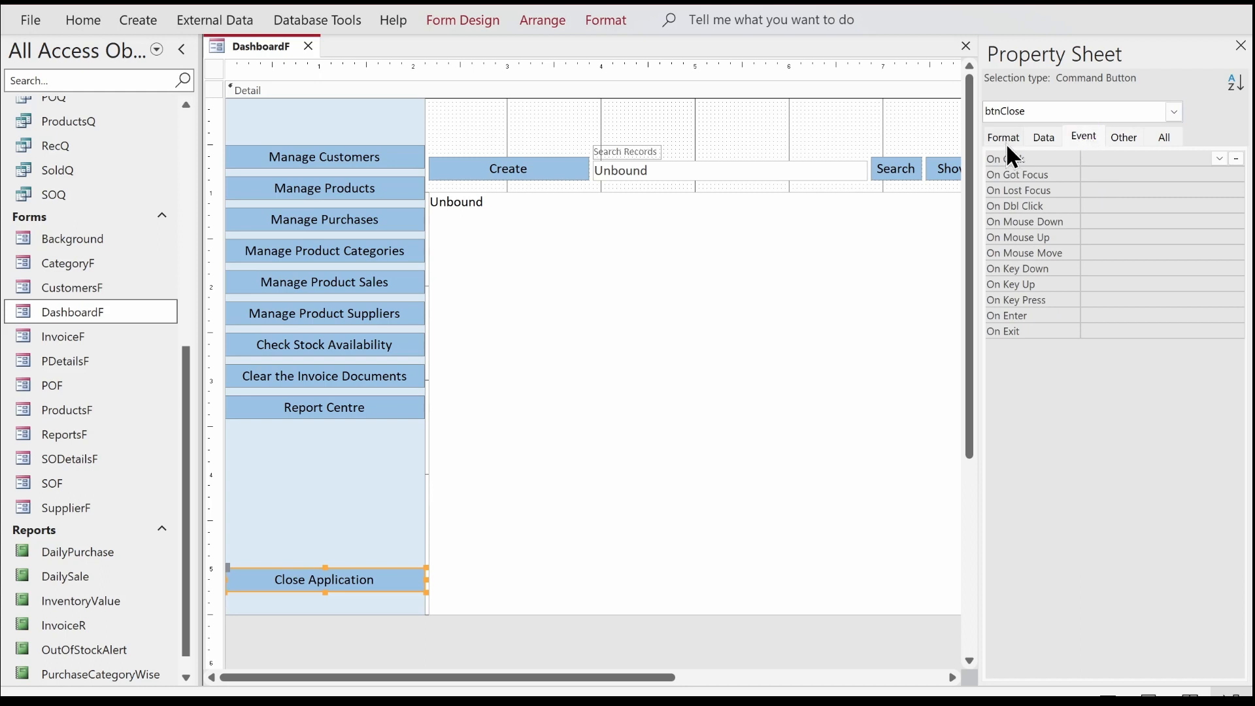
left_click(1236, 158)
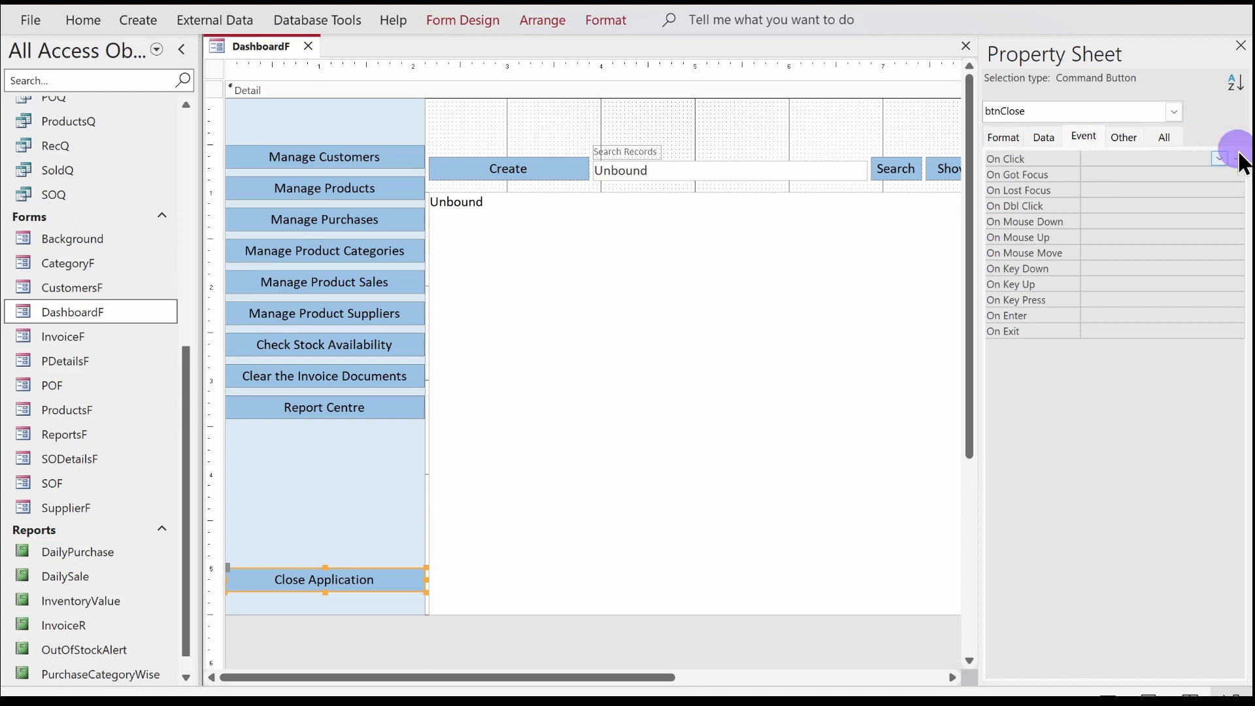
left_click(552, 188)
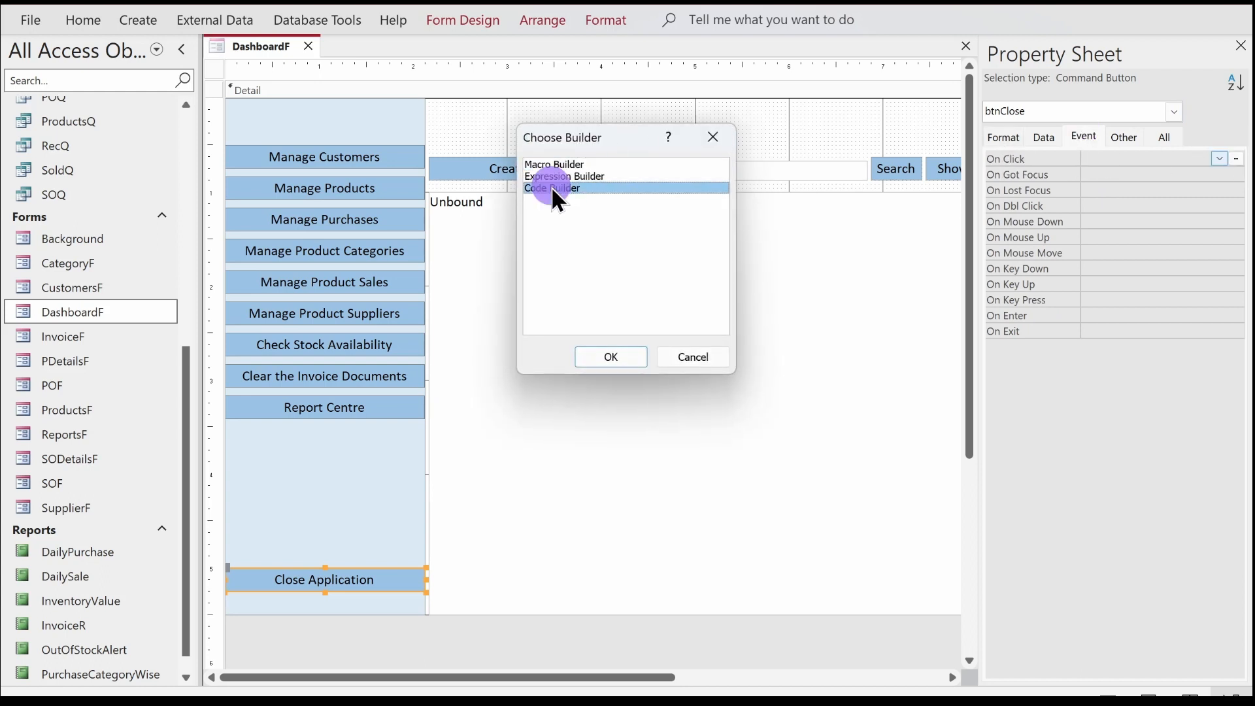
double_click(552, 188)
key("Return")
key("Return")
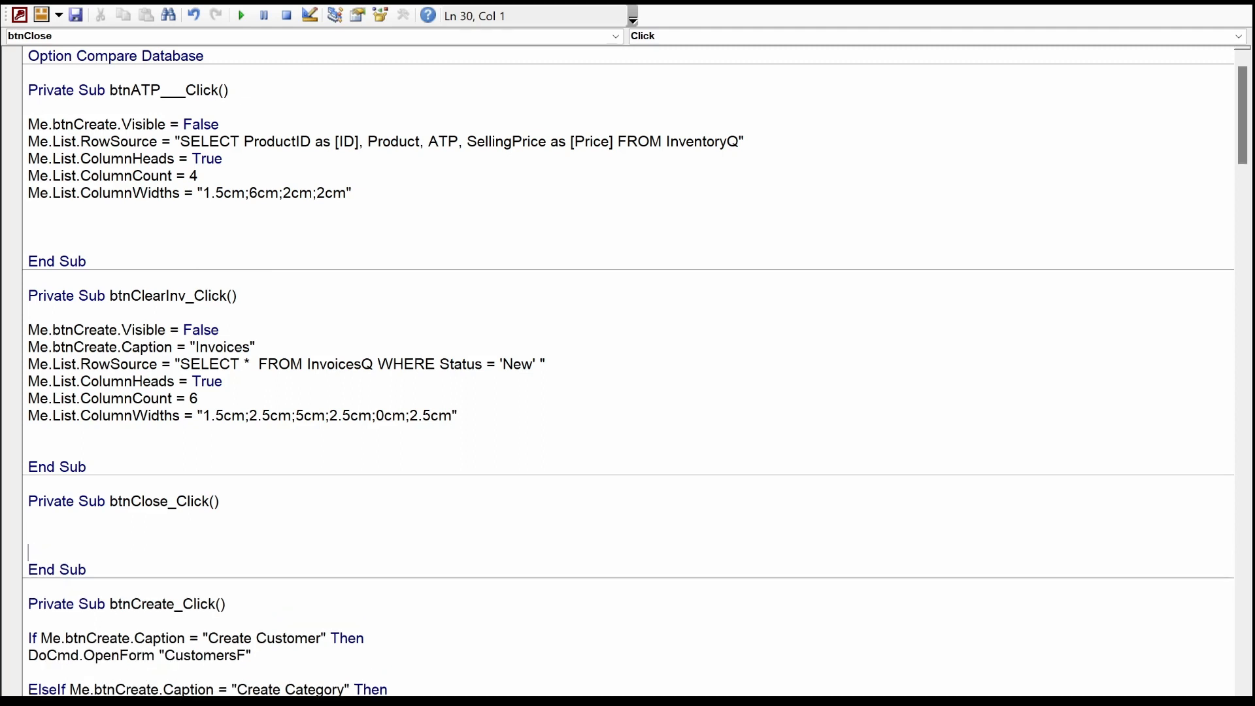
- In btnClose_Click, declare Dim response As Integer and add a DoCmd.Beep line below it
key("Up")
type("dim response as inte")
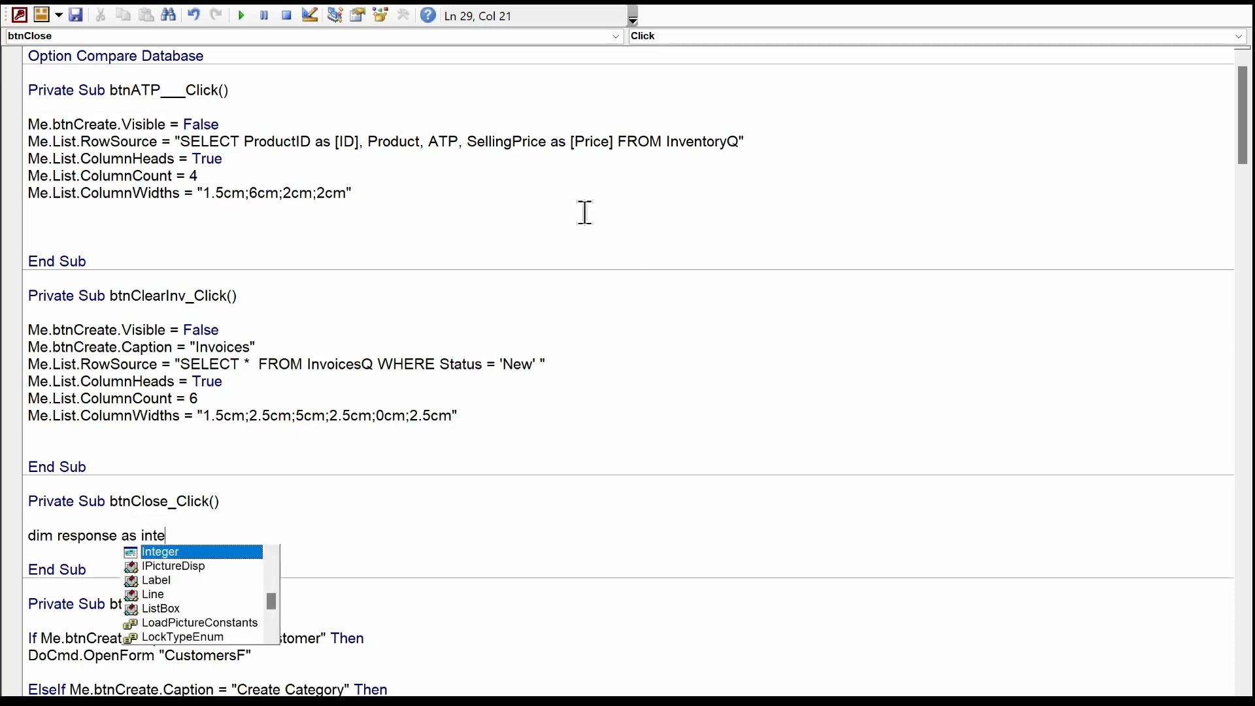
key("Return")
key("Return")
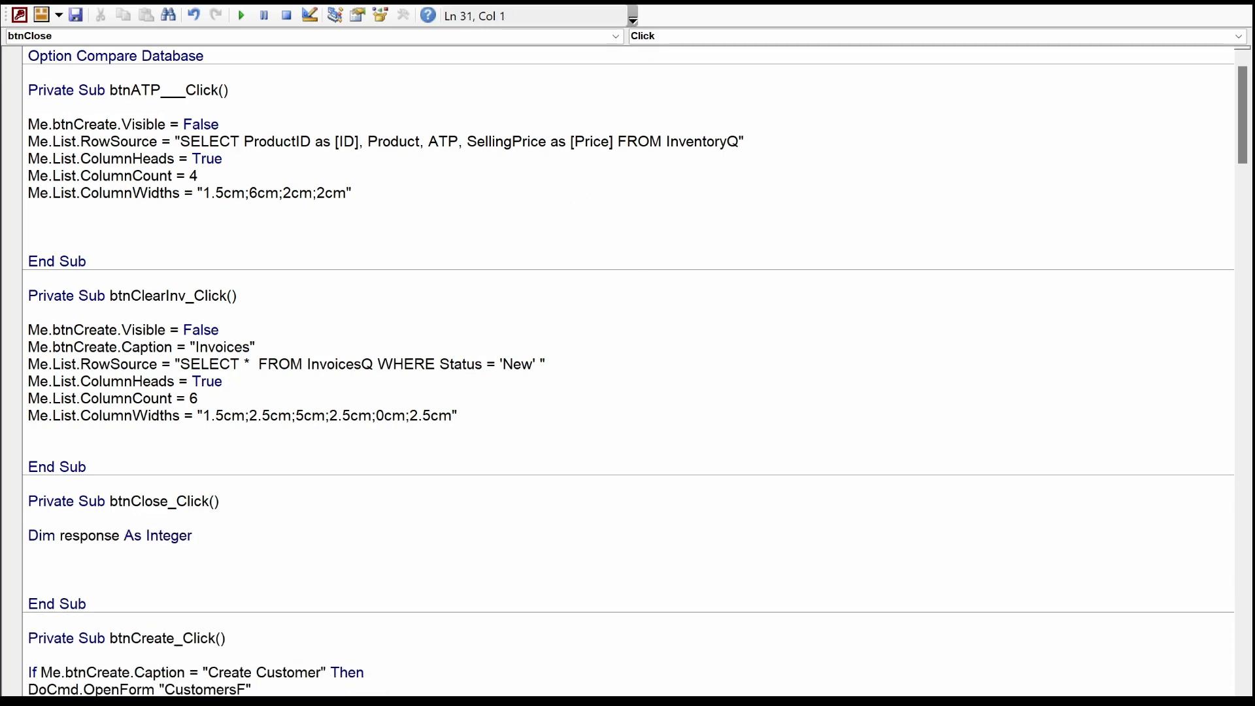
type("docmd.b")
key("Return")
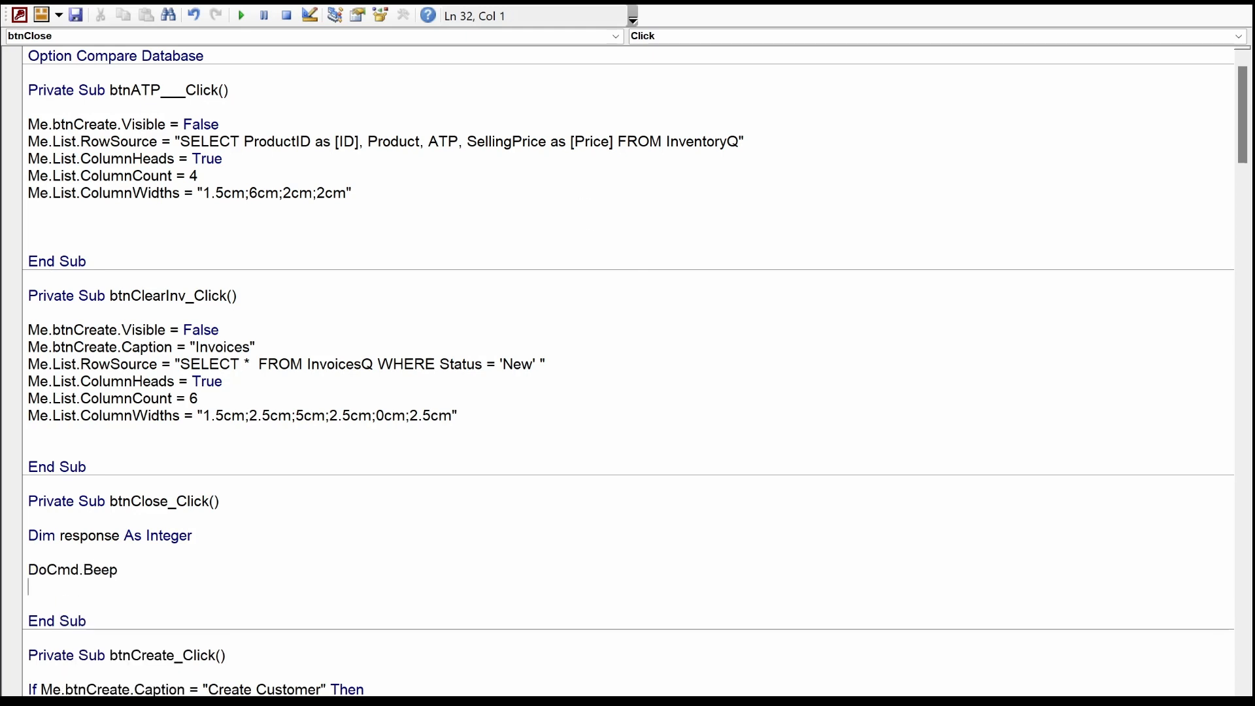
- Below DoCmd.Beep, assign response to a MsgBox call with the prompt "You are about to close the application, are you sure to proceed?....."
type("msgbo")
key("BackSpace")
key("BackSpace")
key("BackSpace")
key("BackSpace")
key("BackSpace")
type("response = msgbox ")
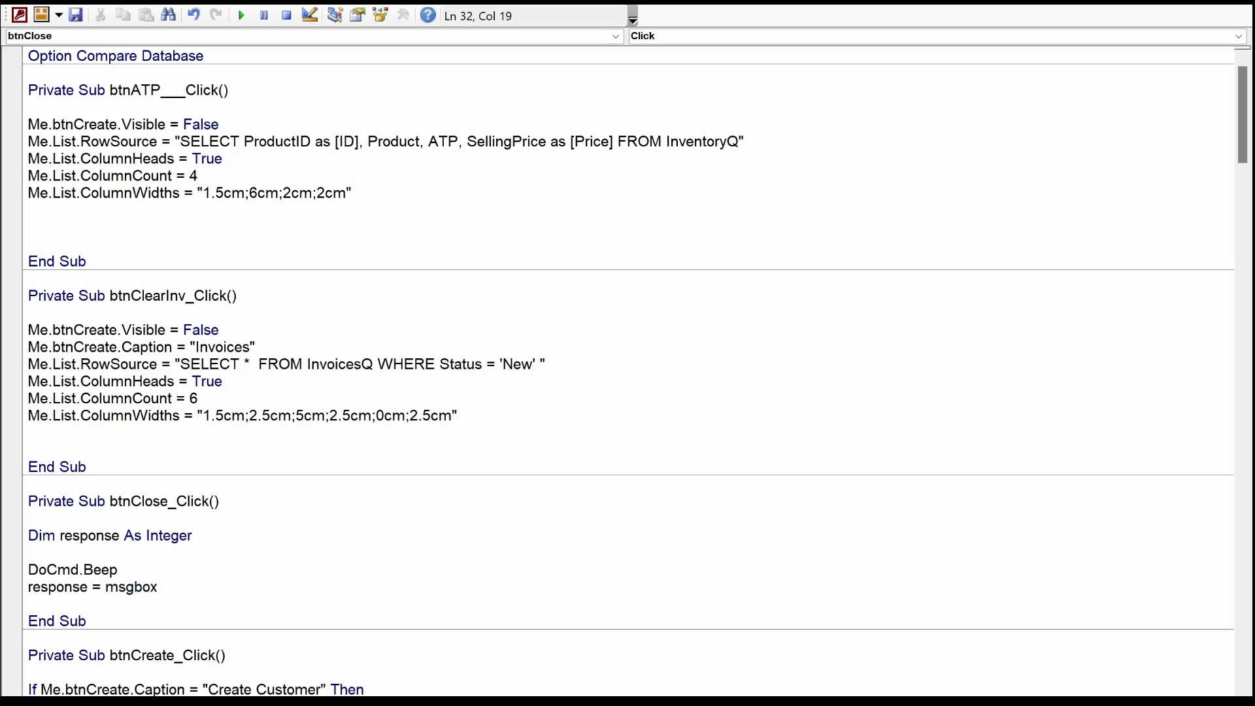
type("(\"\"")
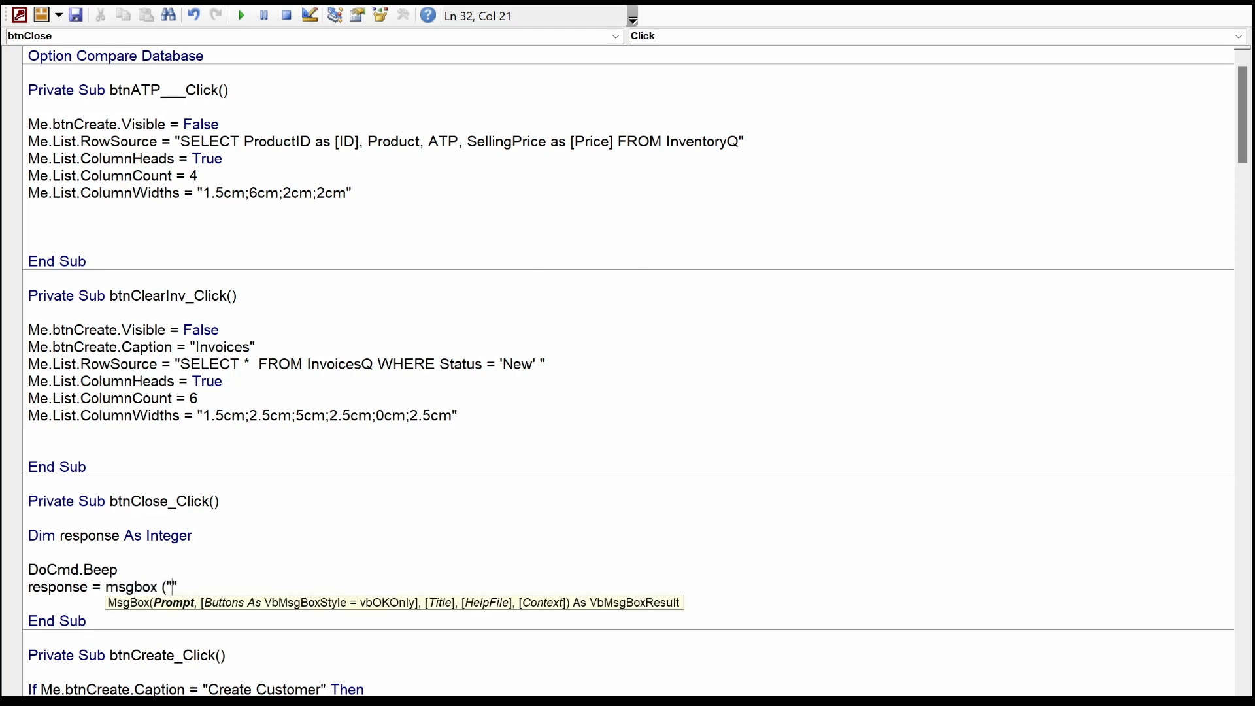
type("You are about")
type(" to close the ")
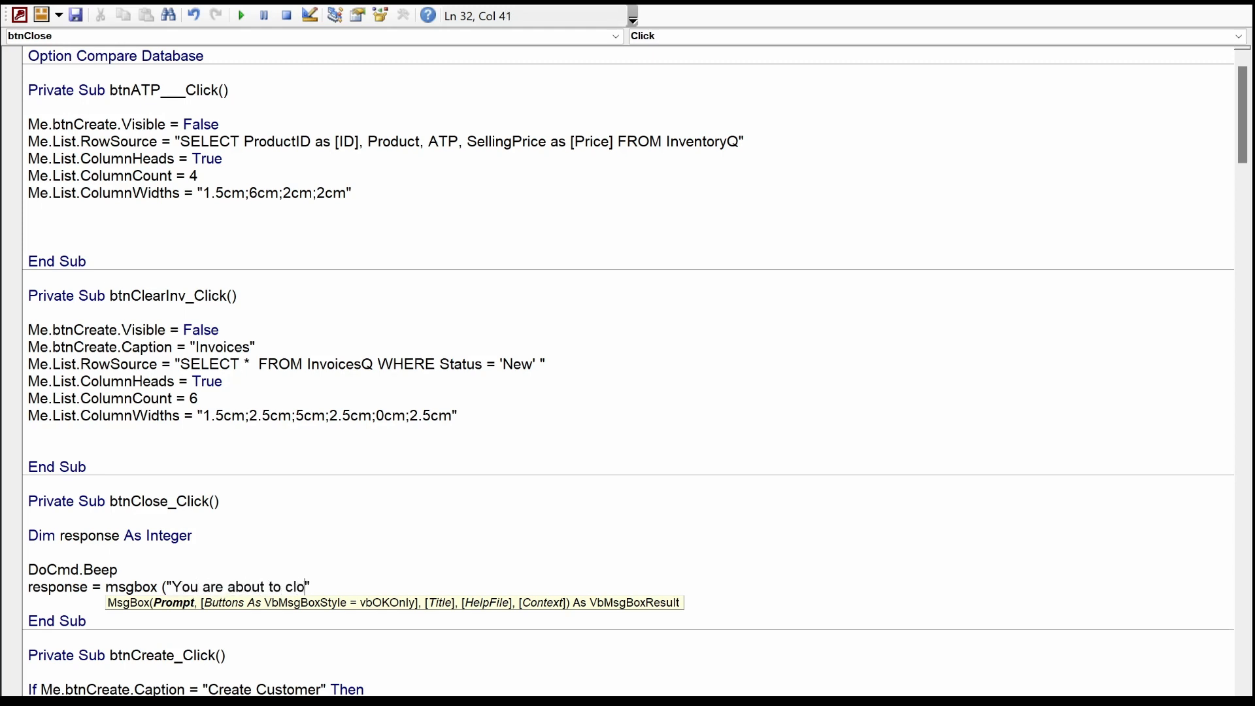
type("application,")
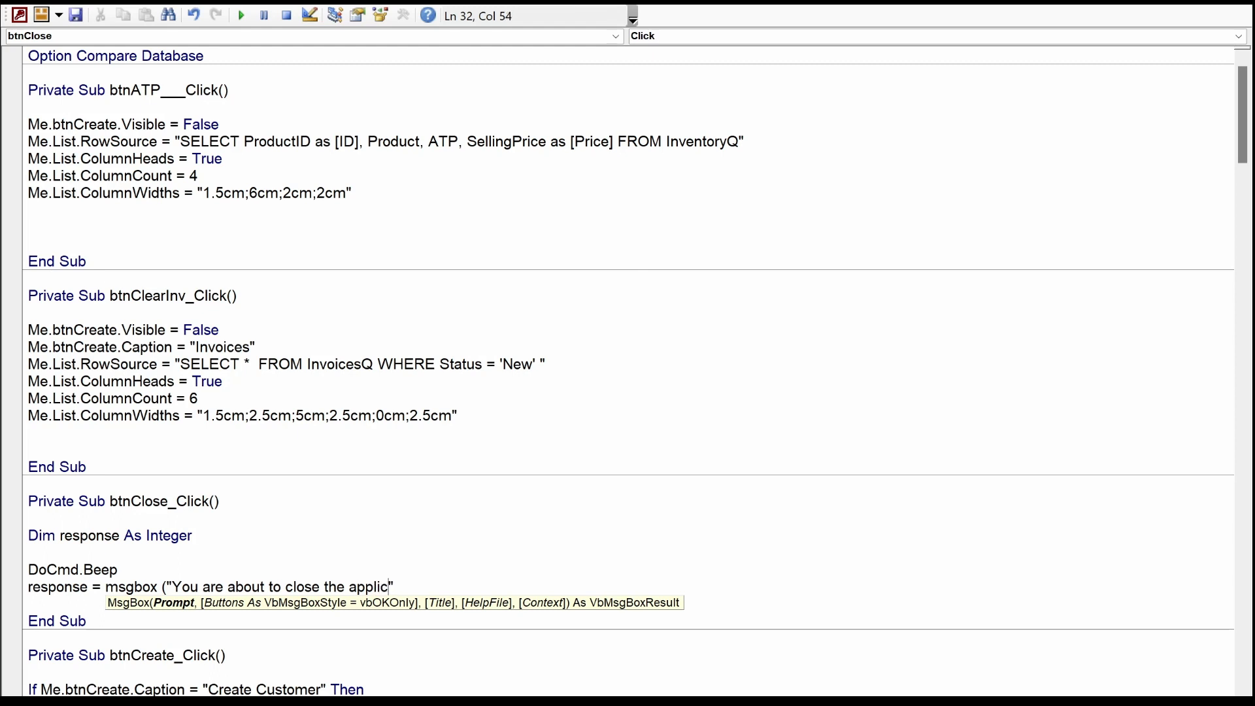
type(" are you su")
type("re to procee")
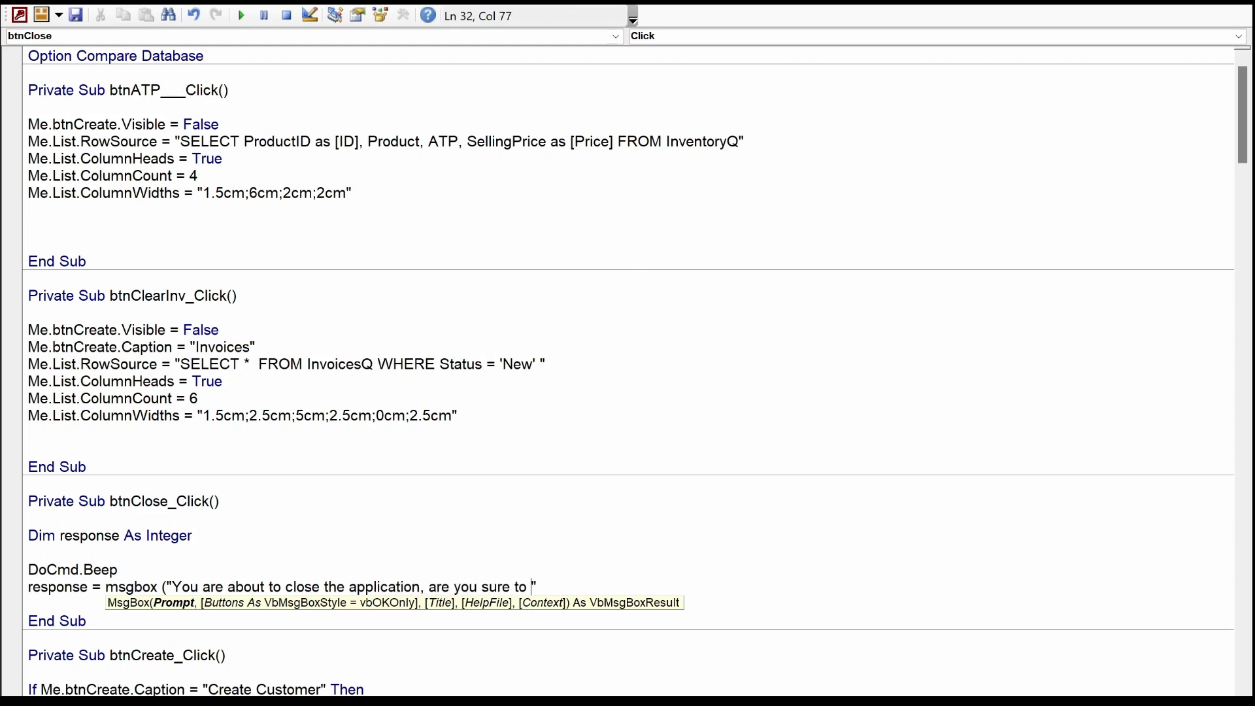
type("d?.....")
key("End")
- Complete the MsgBox call with vbYesNo + vbQuestion as its buttons argument and start a new line
type(",")
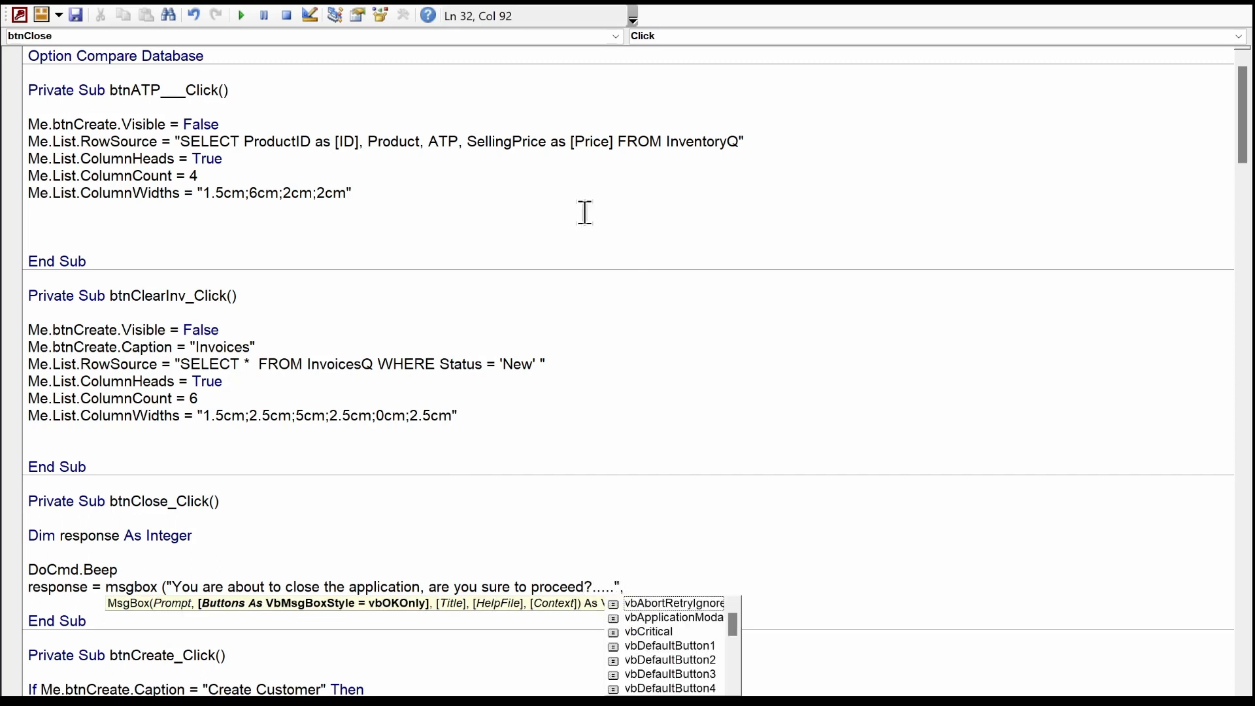
type("vb")
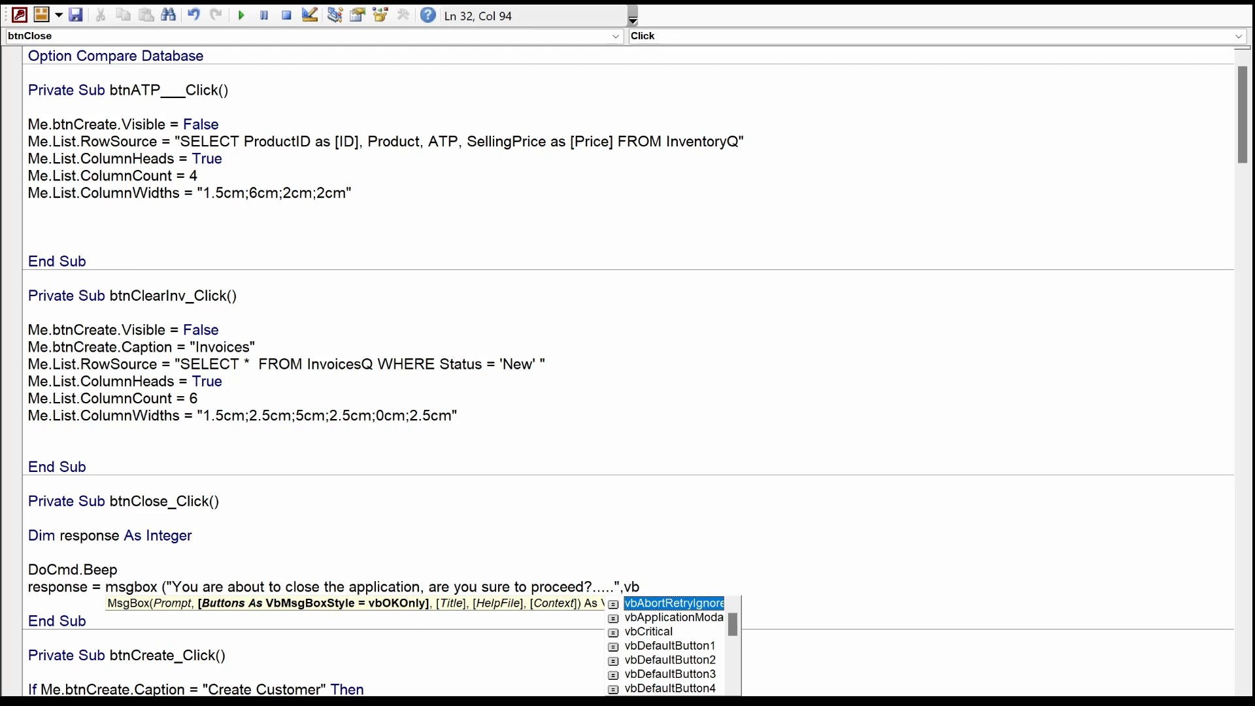
type("yesno")
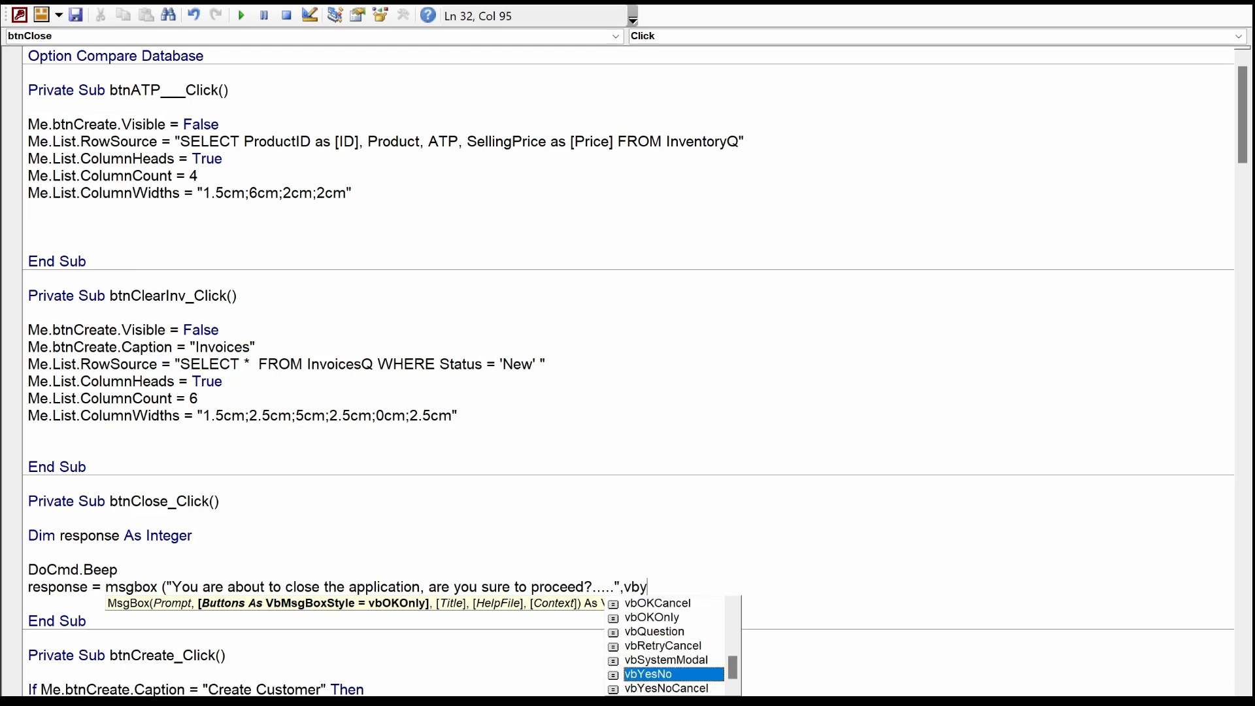
key("Tab")
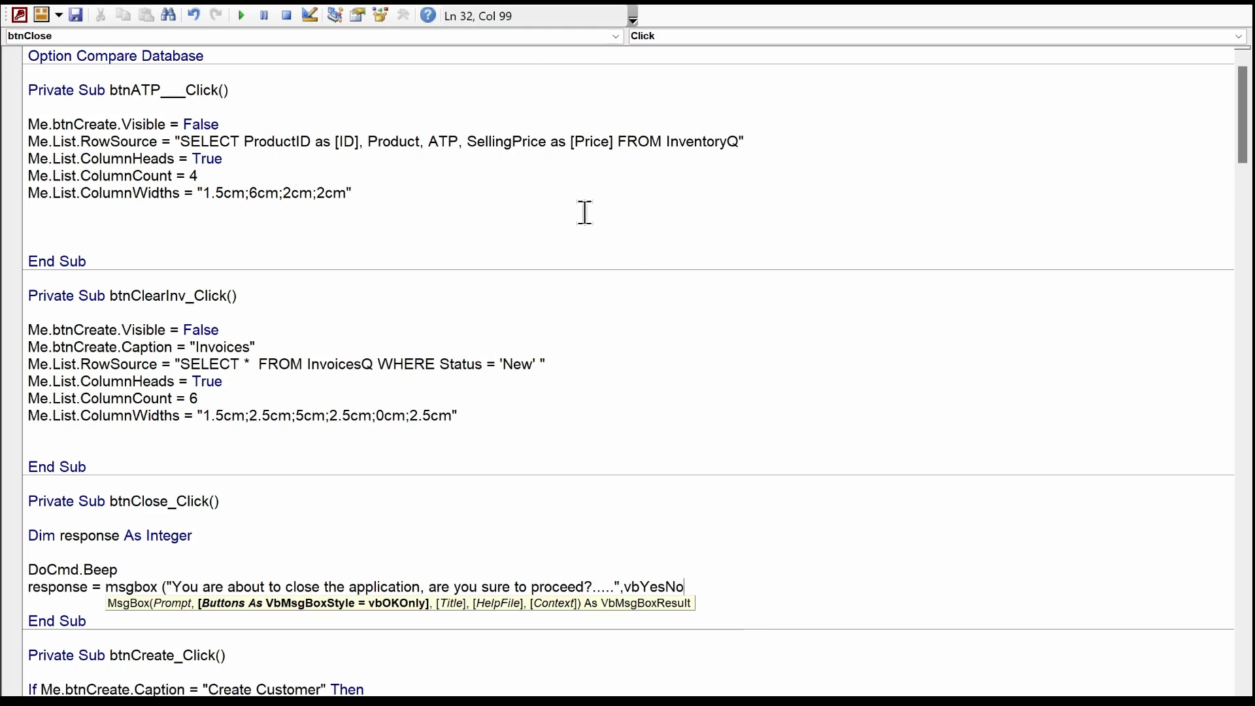
type("+vbque")
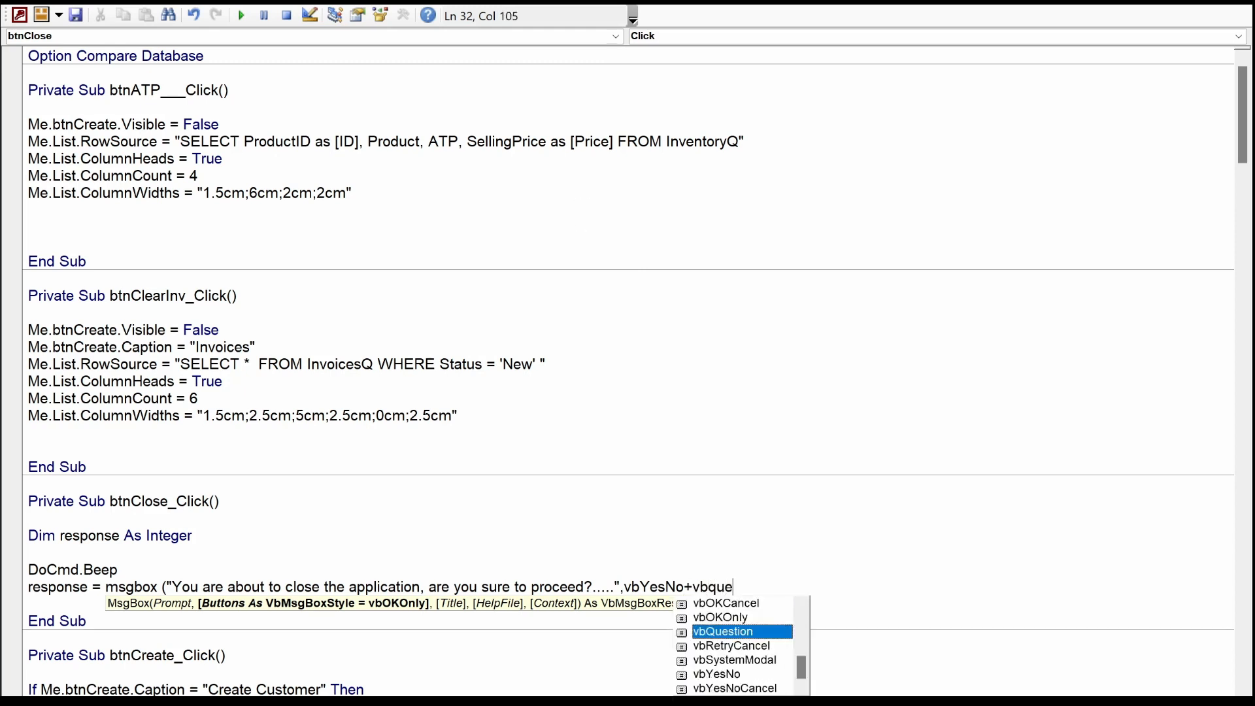
key("Tab")
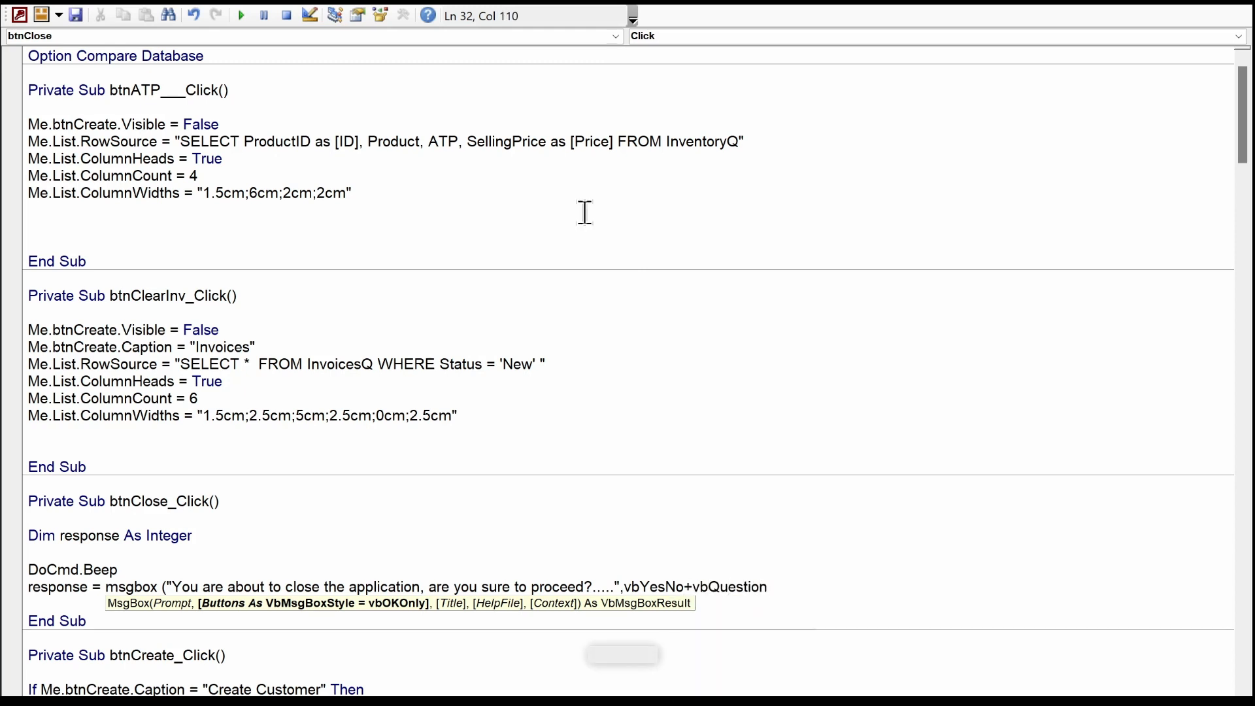
type(")")
key("Return")
- Add an indented If response = vbYes Then condition that runs DoCmd.CloseDatabase
key("Tab")
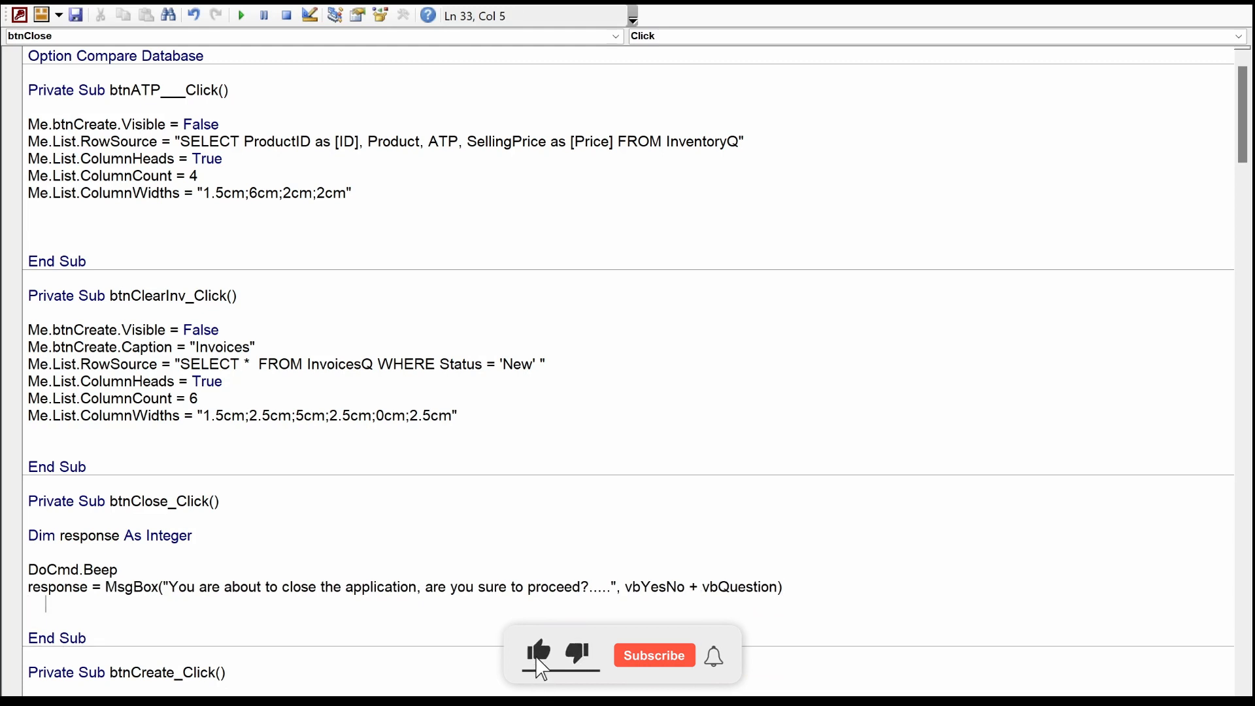
type("if res")
type("pon")
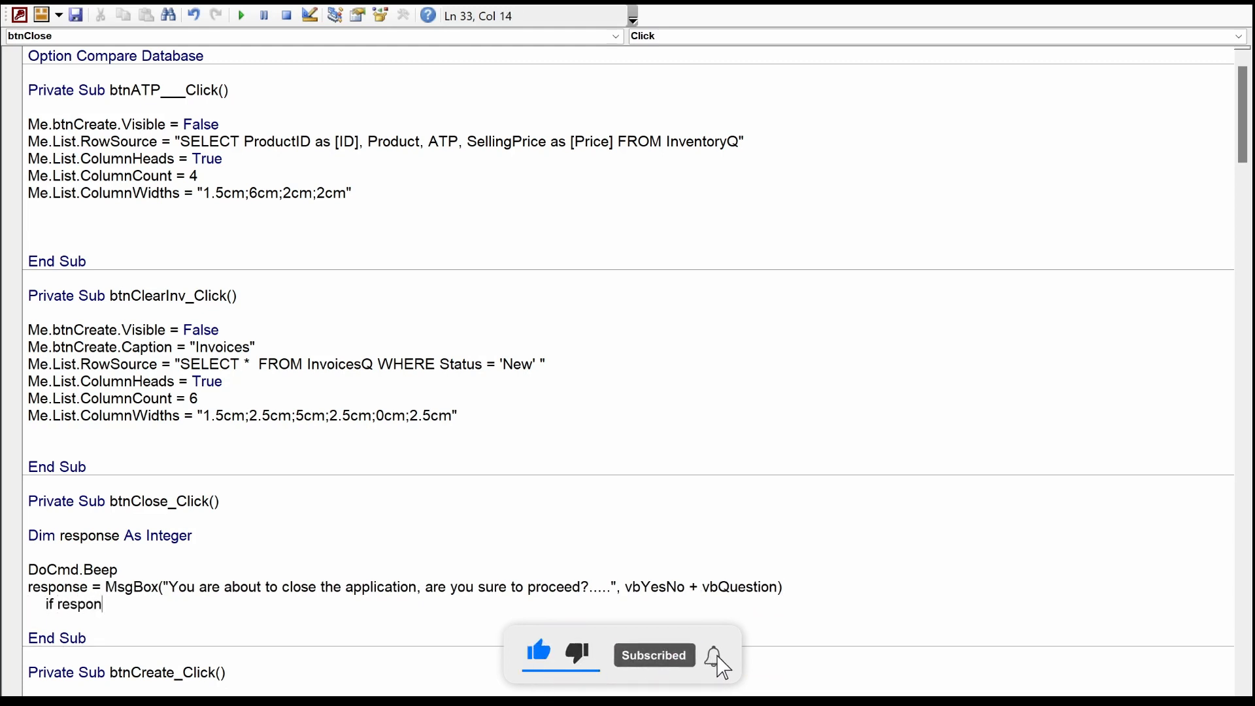
type("se = vbyes")
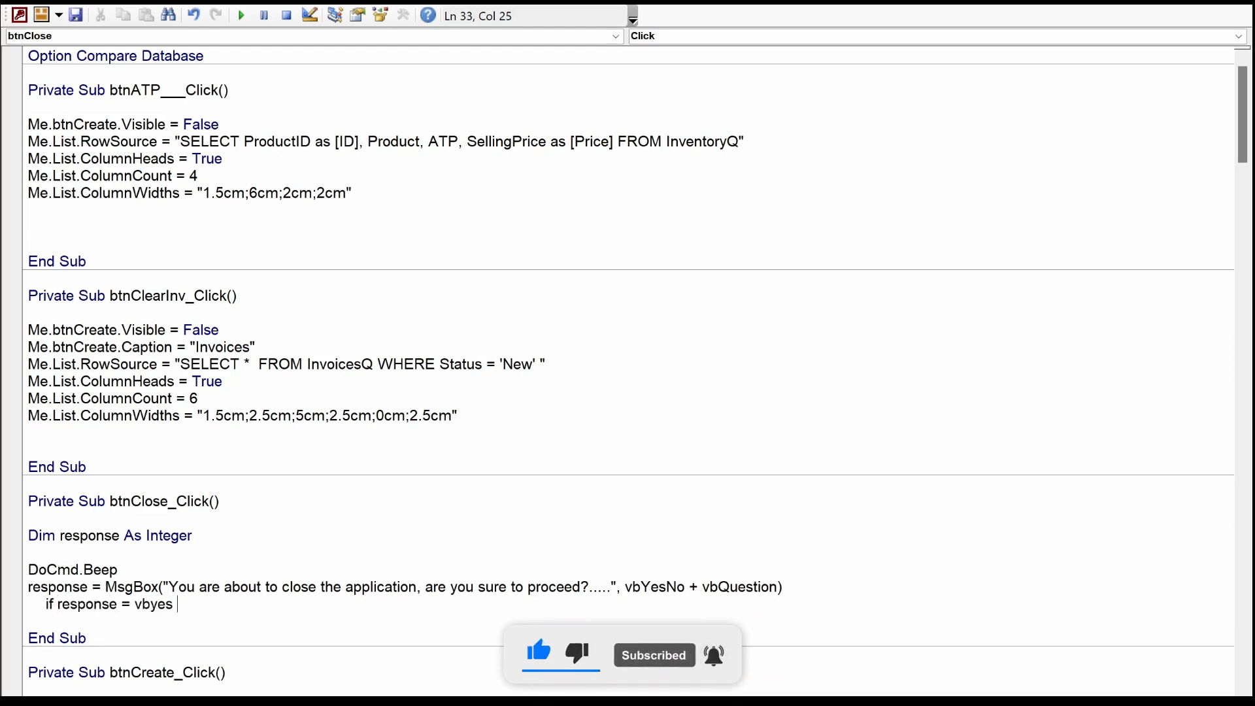
type(" then")
key("Return")
type("docmd")
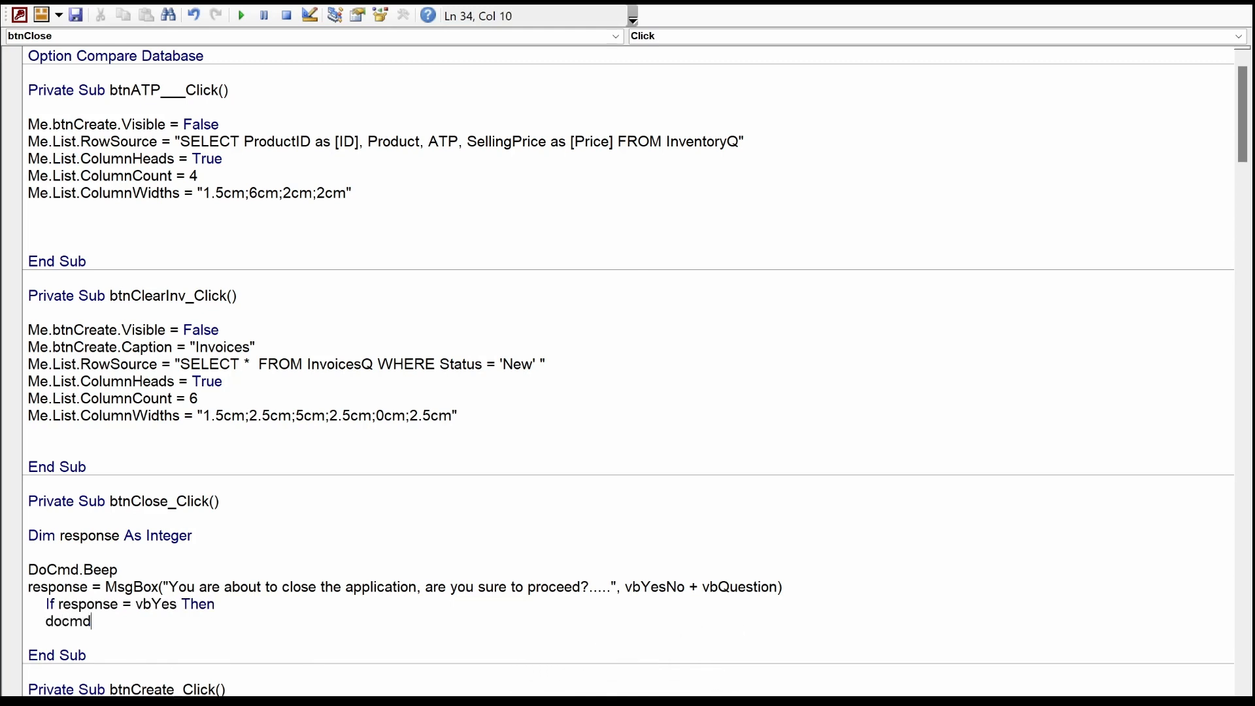
type(".close")
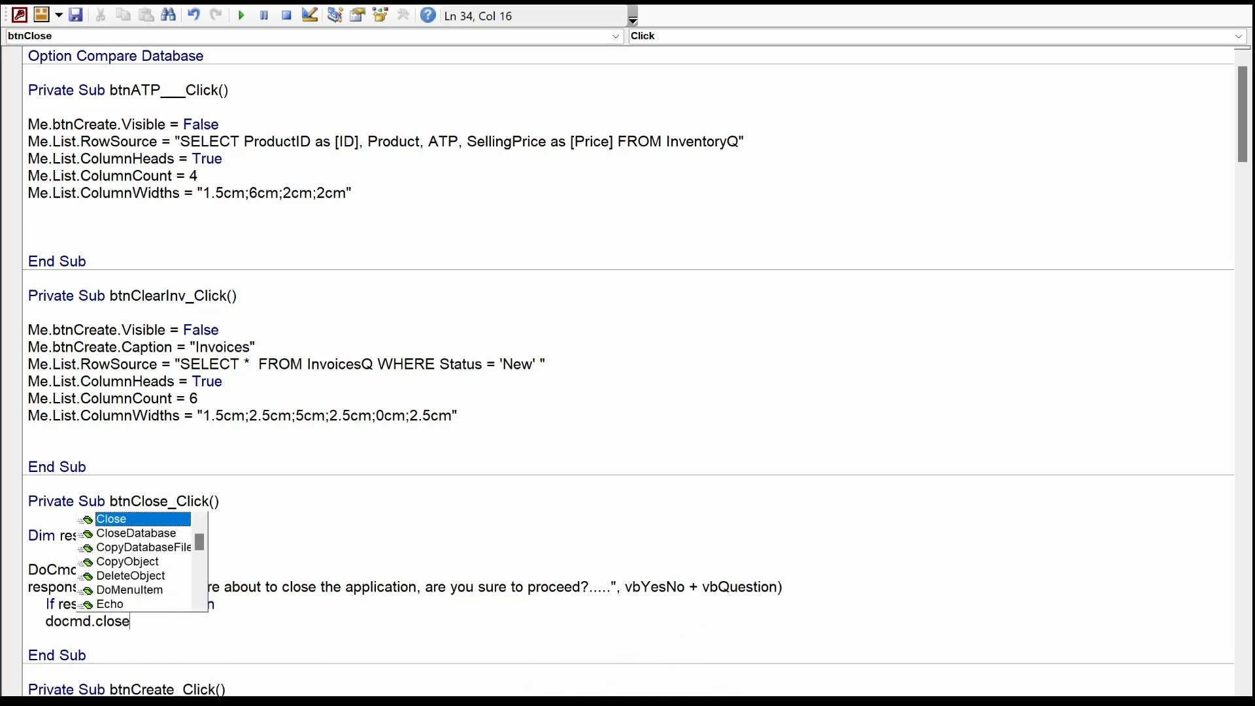
key("Down")
key("Tab")
key("Return")
key("Return")
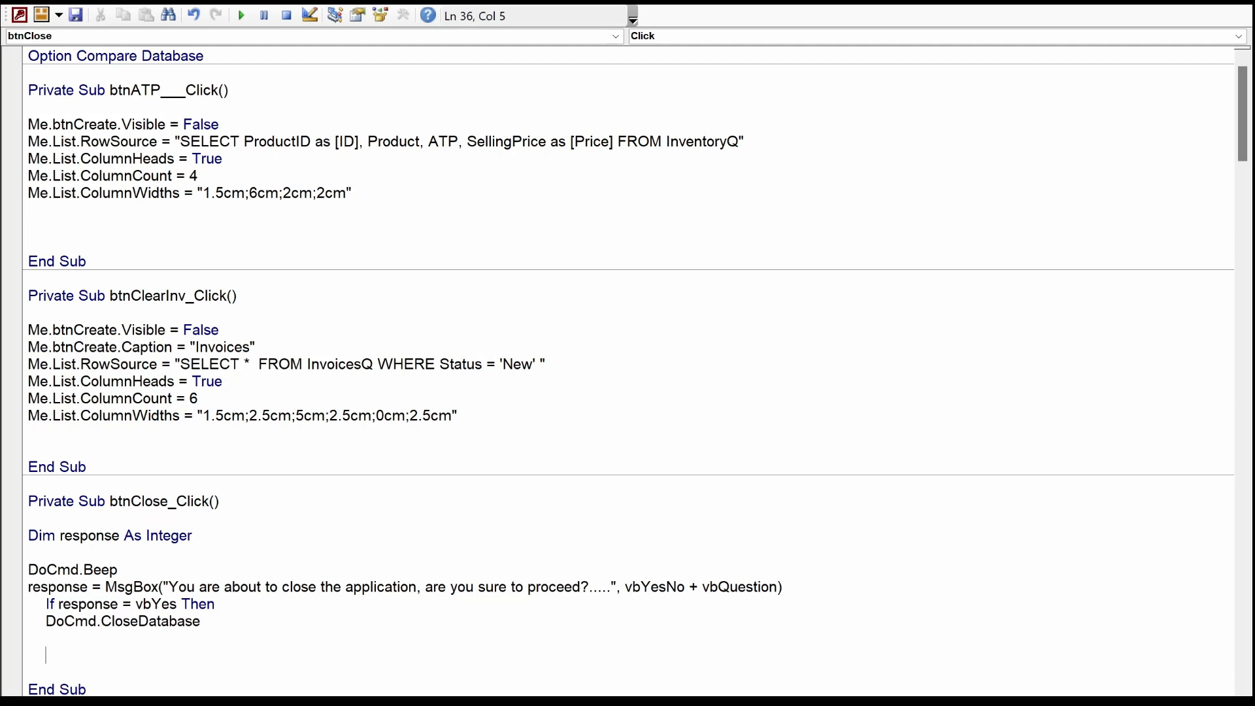
- Add an Else branch containing the comment 'do nothing and finish the block with End If
type("else")
key("Return")
type("'do noh")
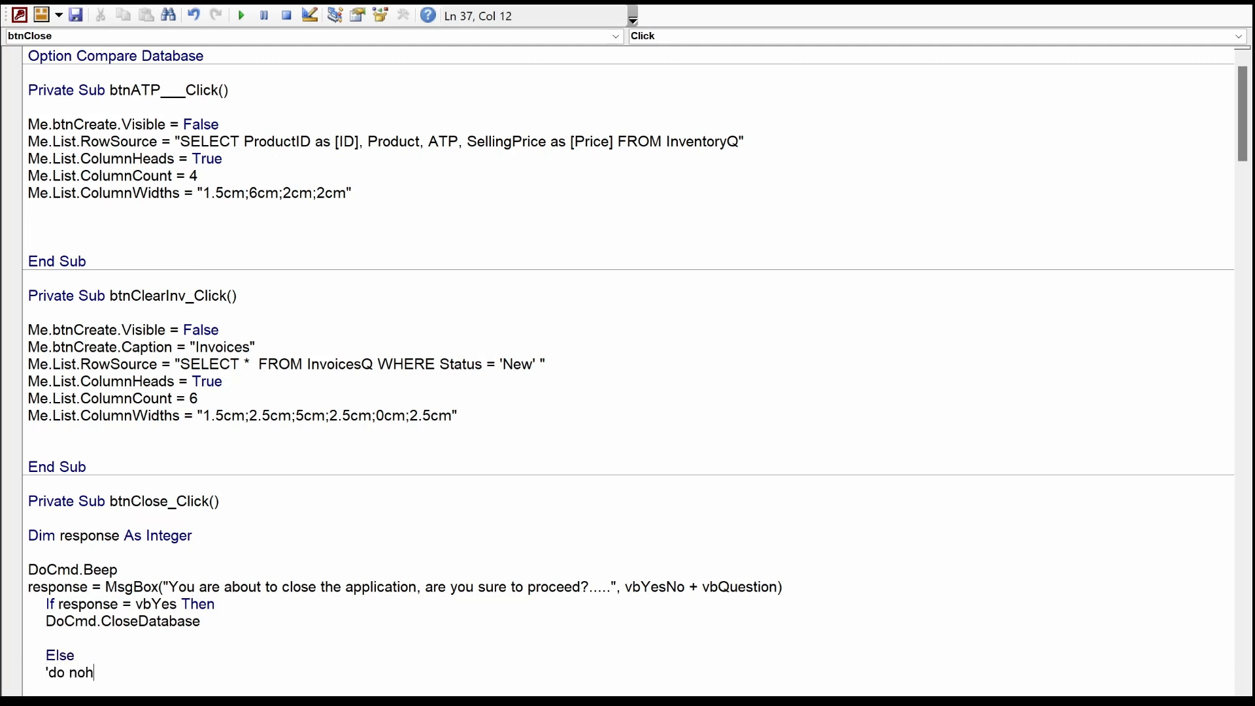
key("BackSpace")
type("thing")
key("Return")
type("end if")
key("Return")
key("Down")
key("Down")
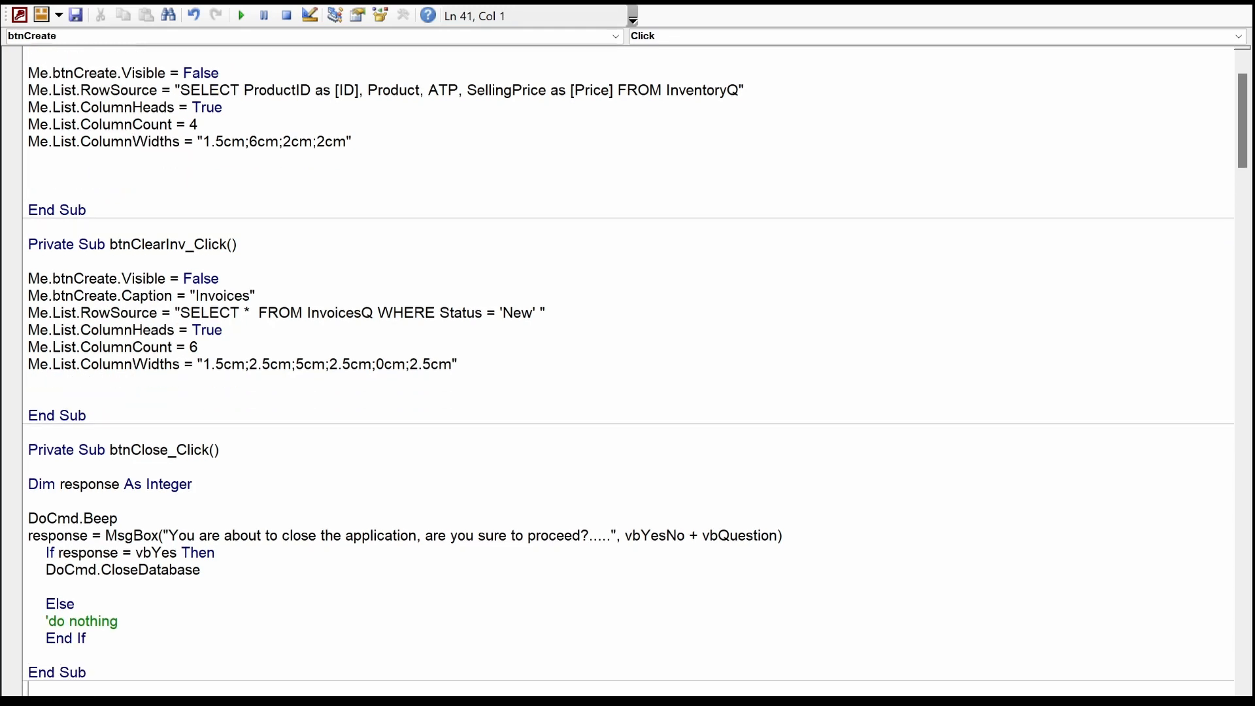
- Save the code, return to the DashboardF form design and save the form
key("Up")
key("Up")
key("ctrl+s")
left_click(195, 2)
left_click(198, 9)
key("alt+F11")
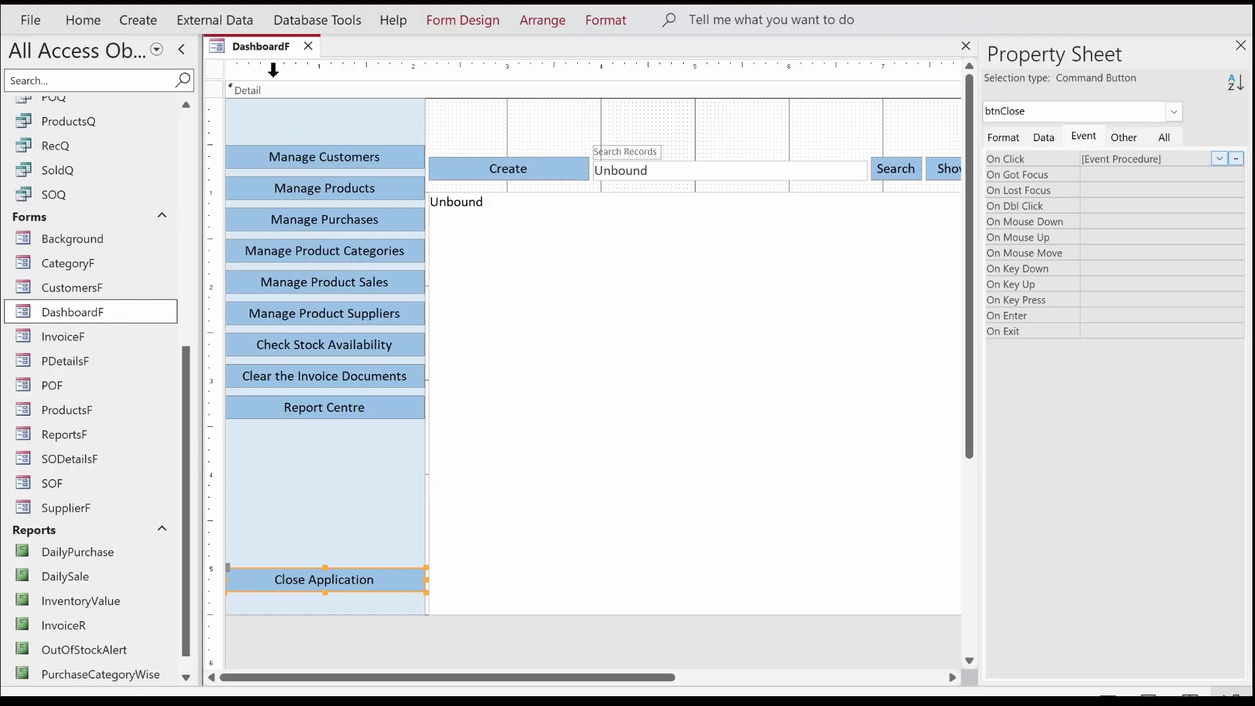
right_click(275, 50)
left_click(300, 65)
- Change the Close Application button's shape fill to white and save the DashboardF form
left_click(213, 71)
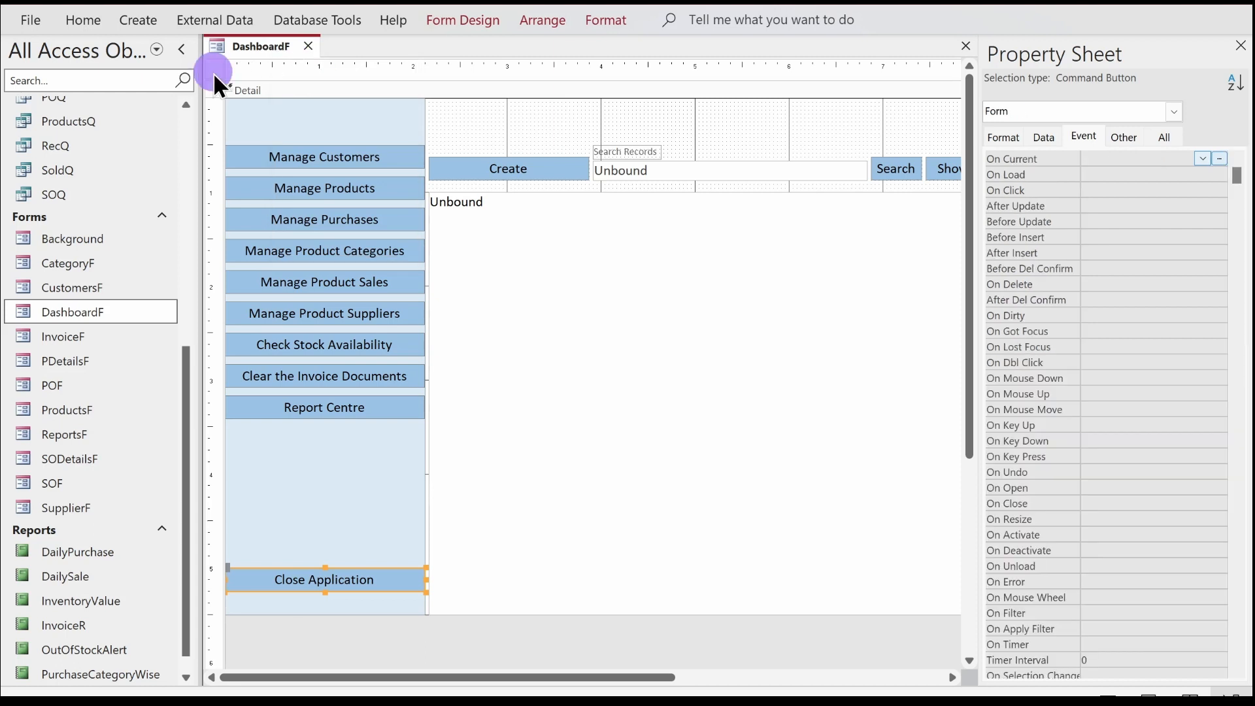
left_click(387, 573)
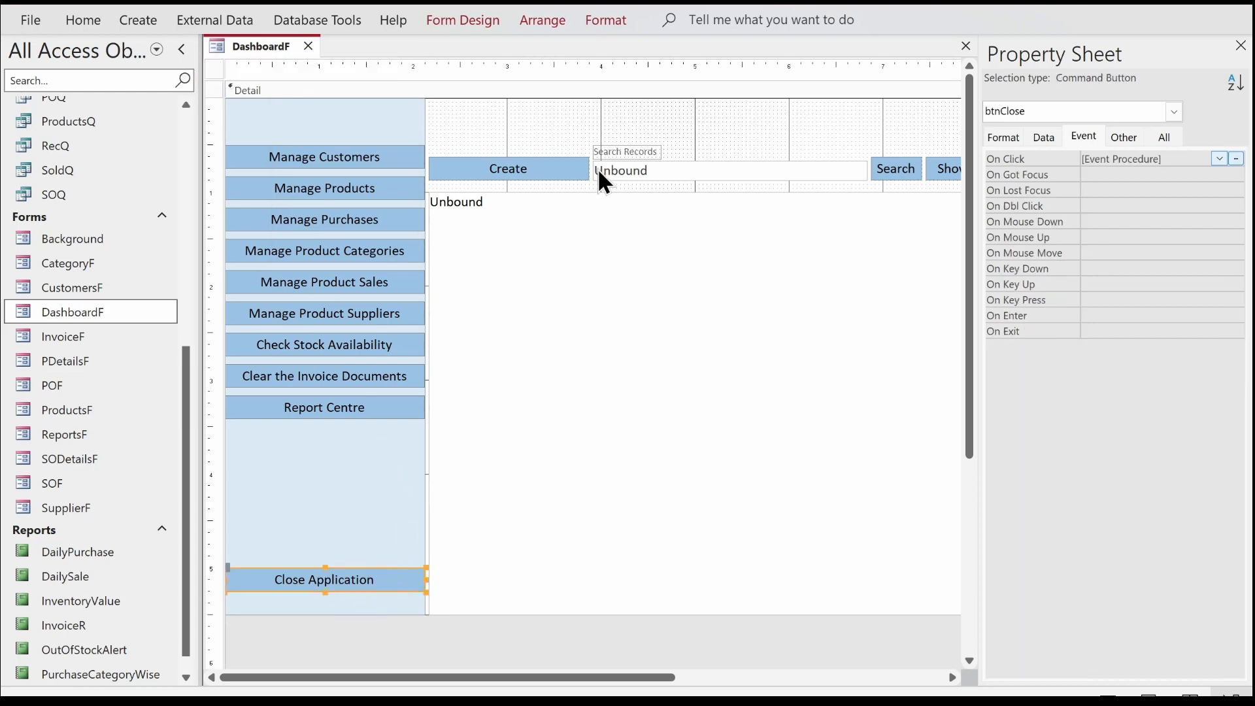
left_click(603, 24)
left_click(933, 51)
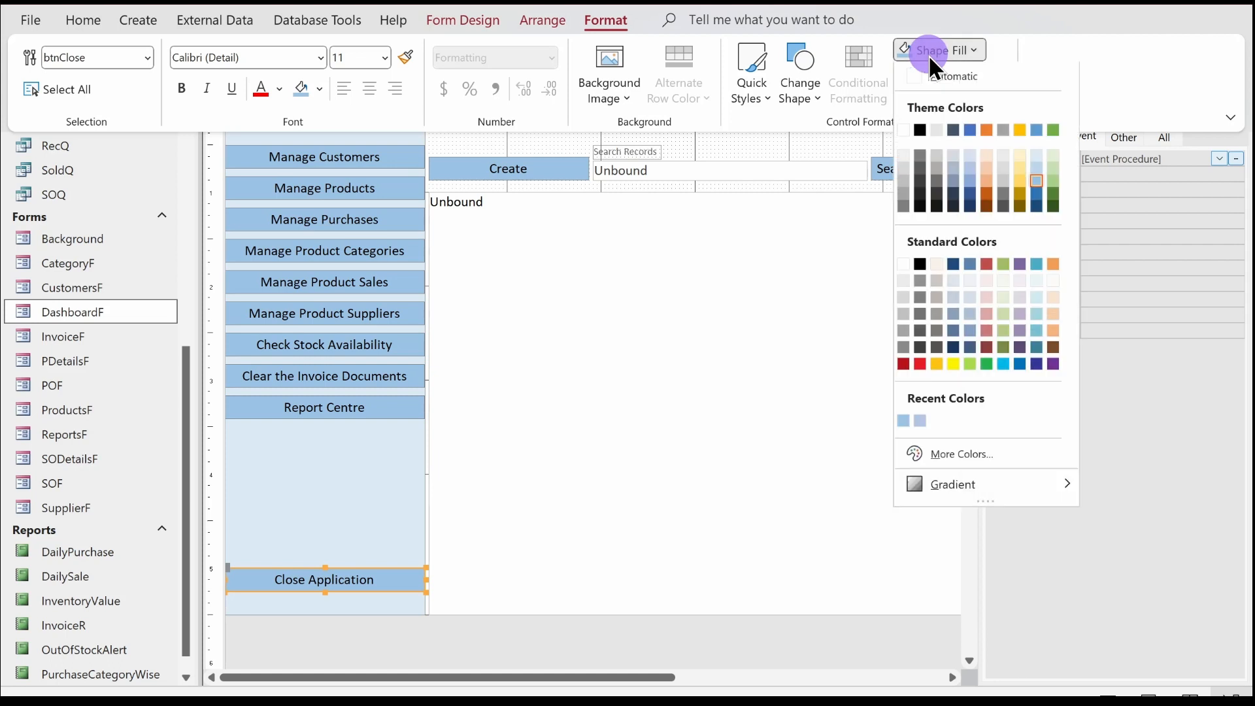
left_click(903, 131)
left_click(375, 495)
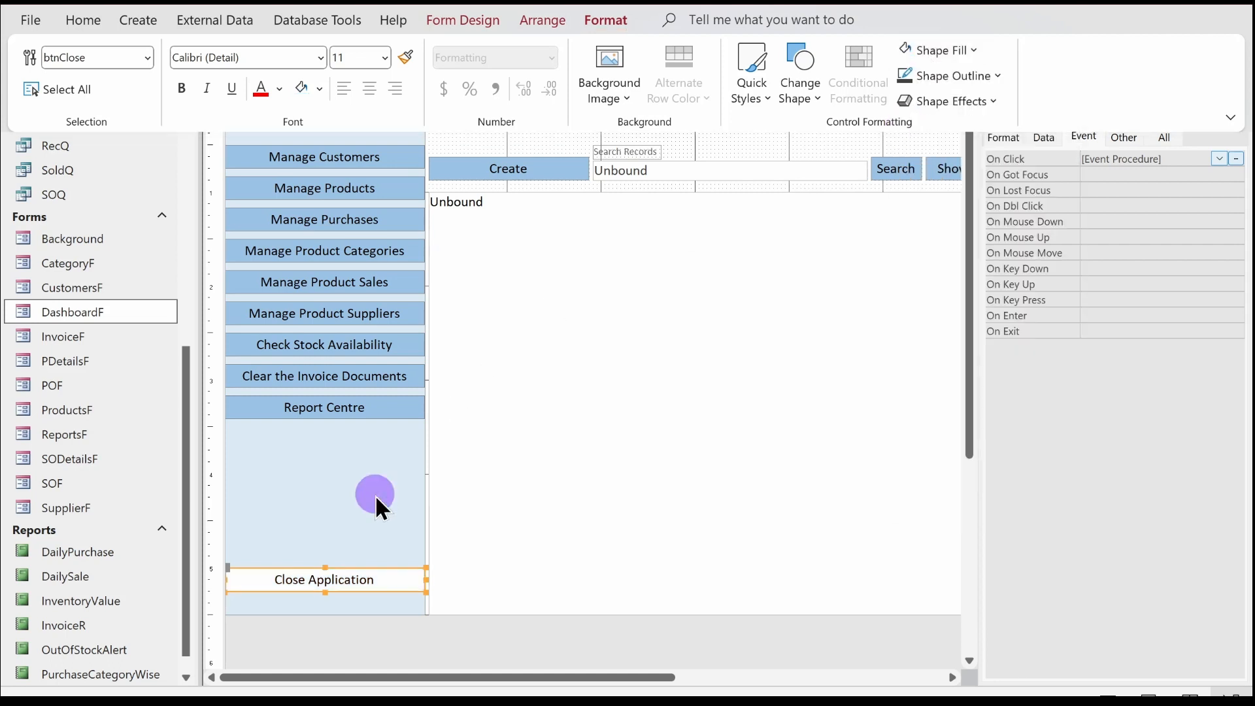
left_click(375, 495)
left_click(530, 131)
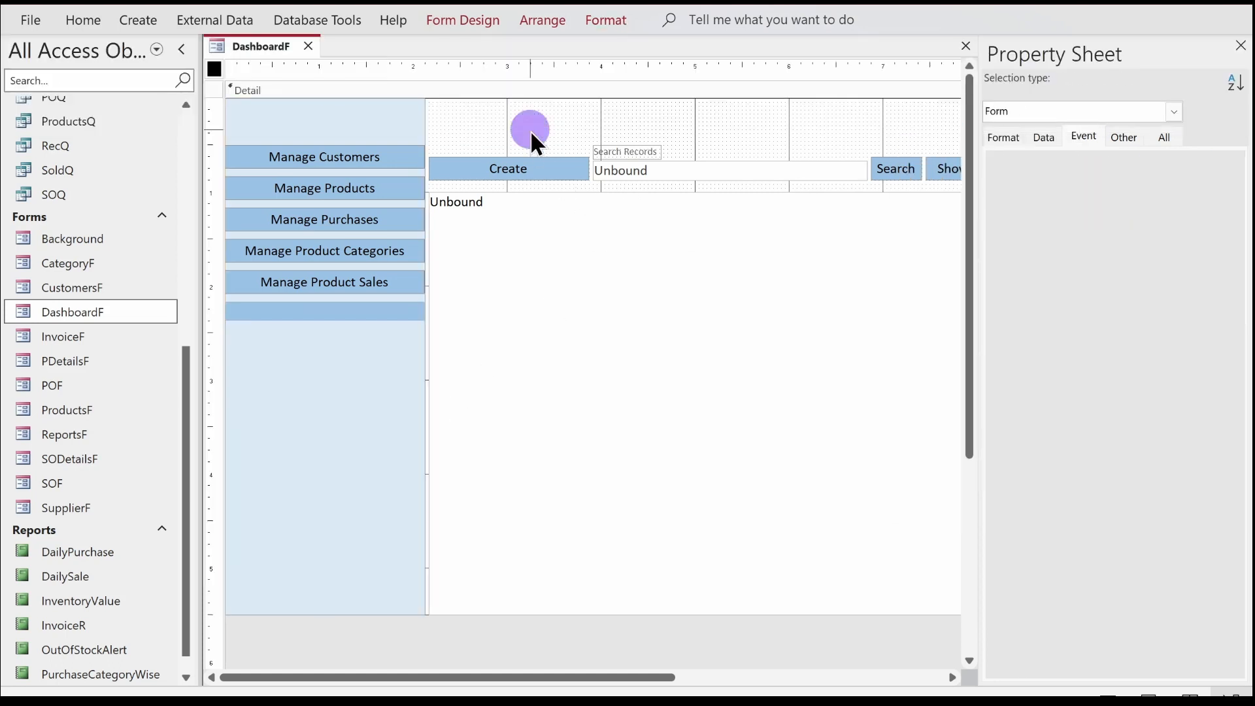
left_click(382, 579)
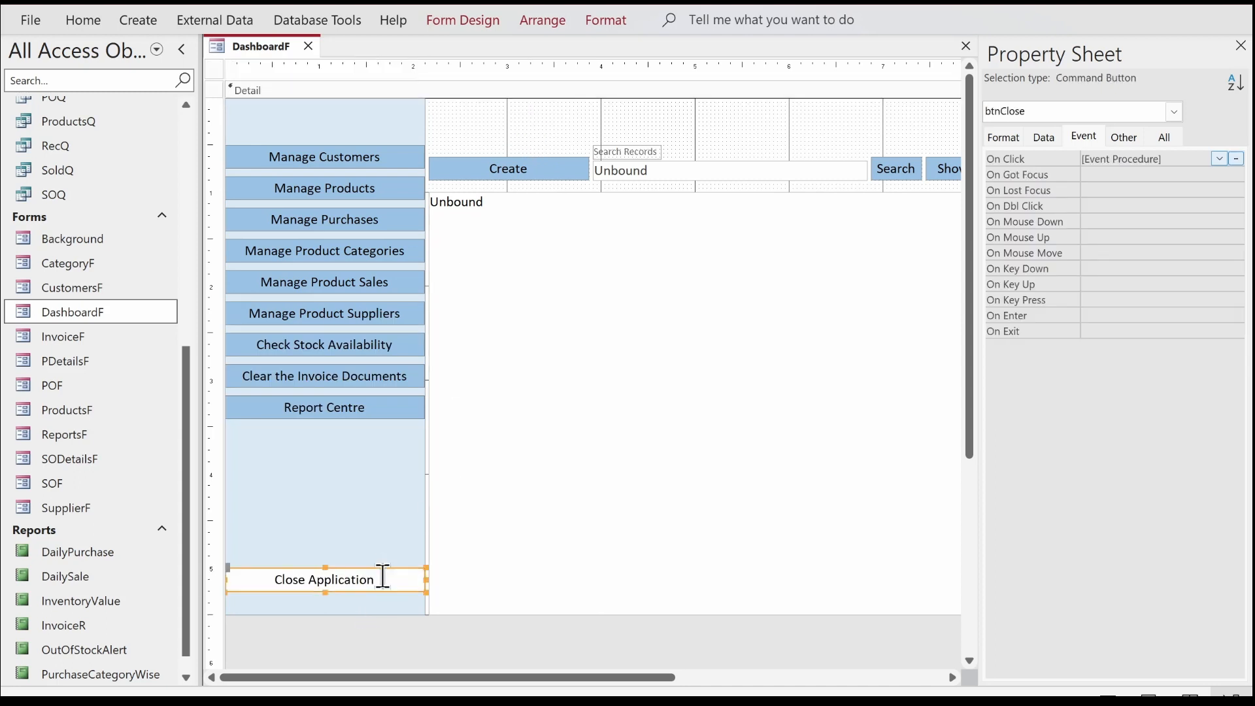
right_click(246, 44)
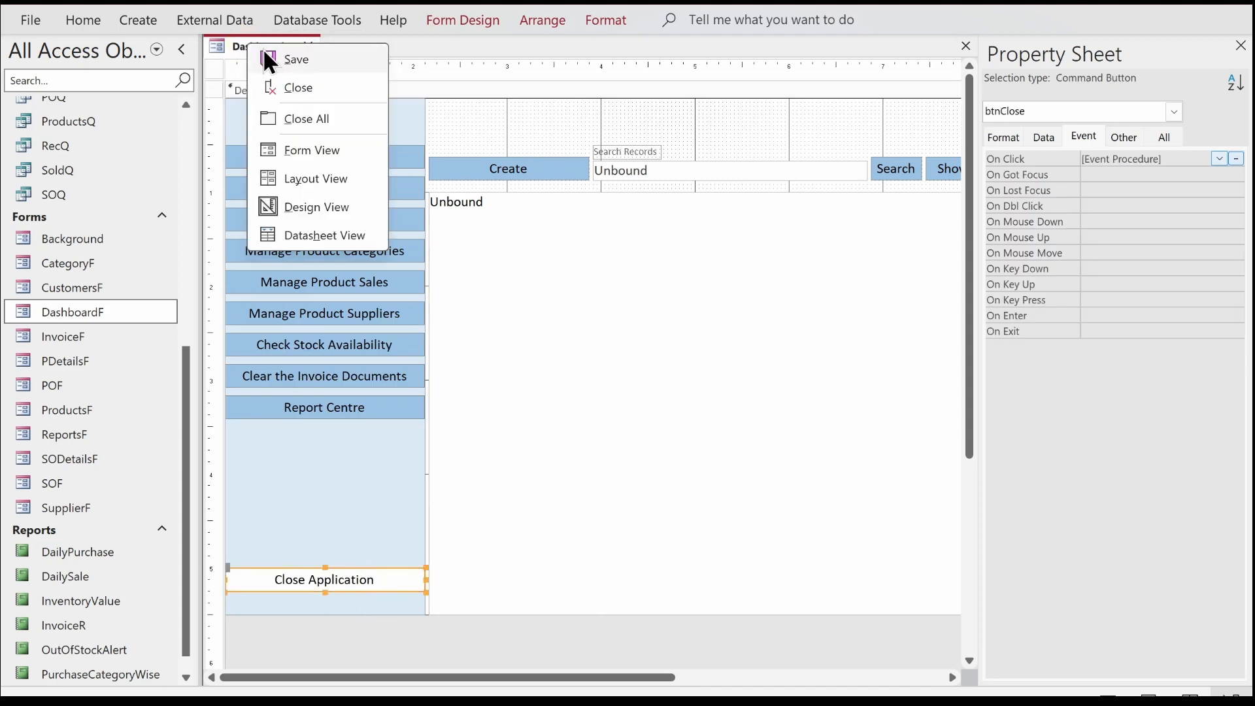
left_click(262, 50)
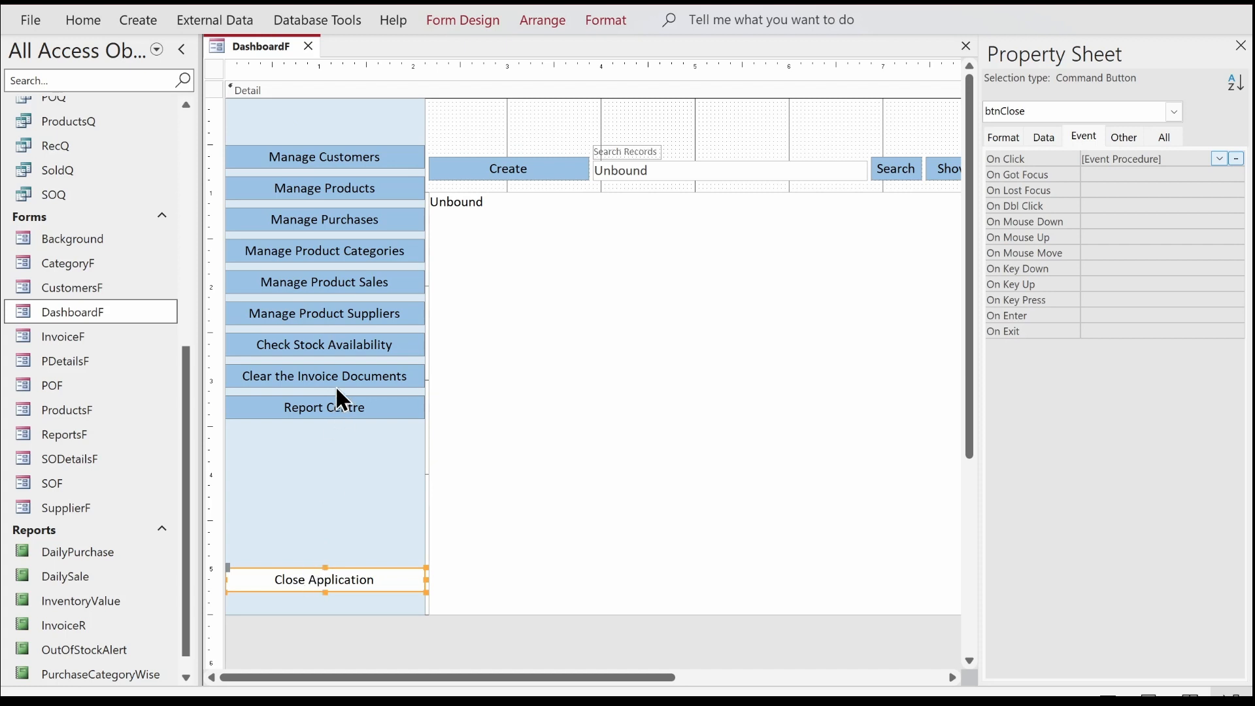
- Set the DashboardF form's Control Box property to No and close the form
left_click(215, 67)
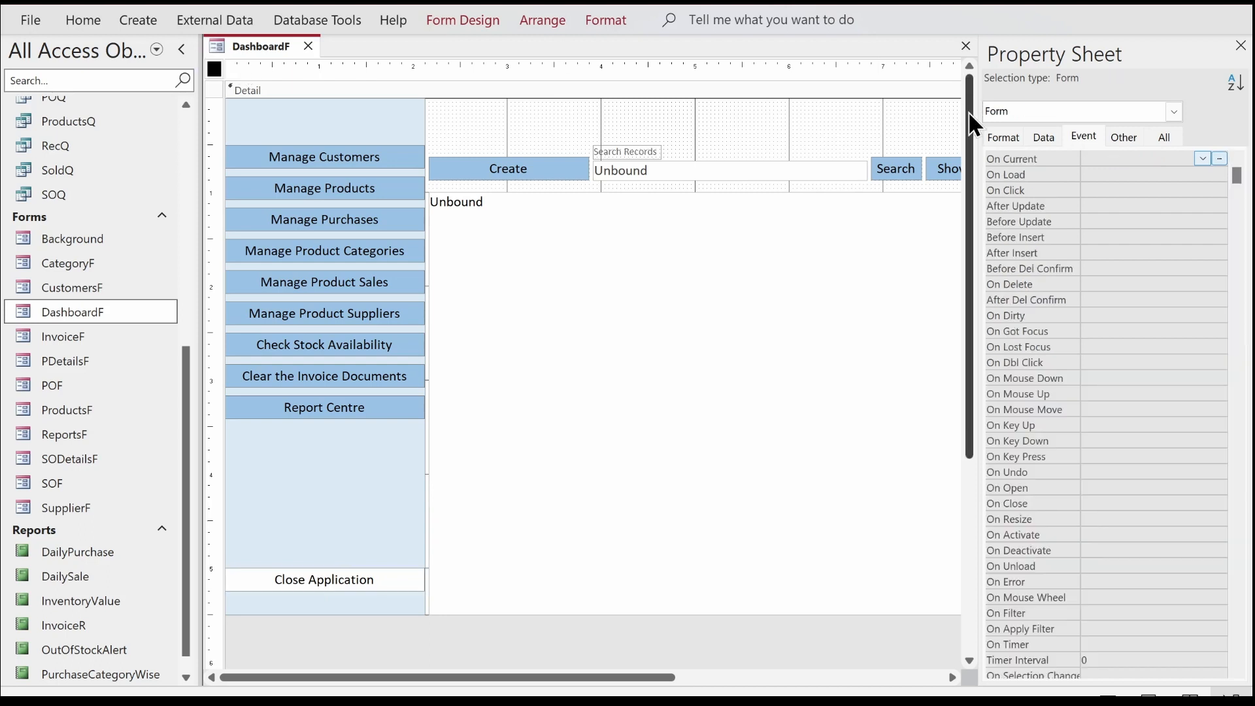
left_click(1005, 136)
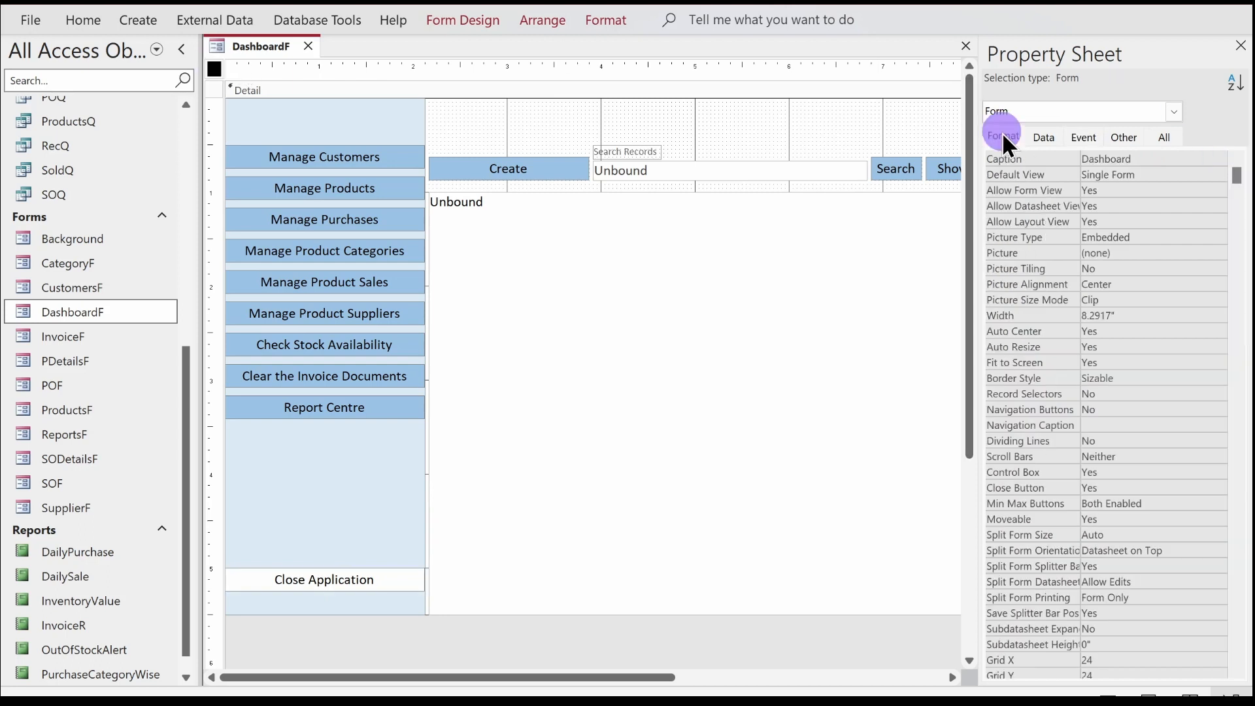
double_click(1116, 472)
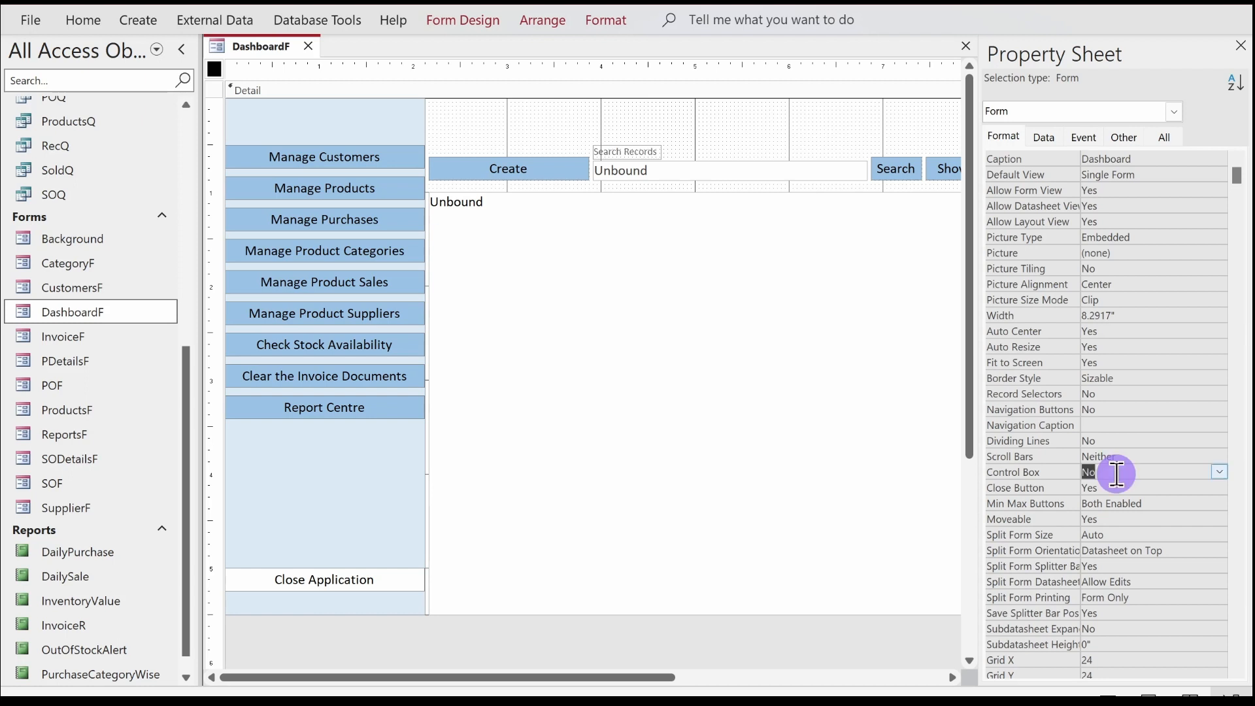
left_click(308, 46)
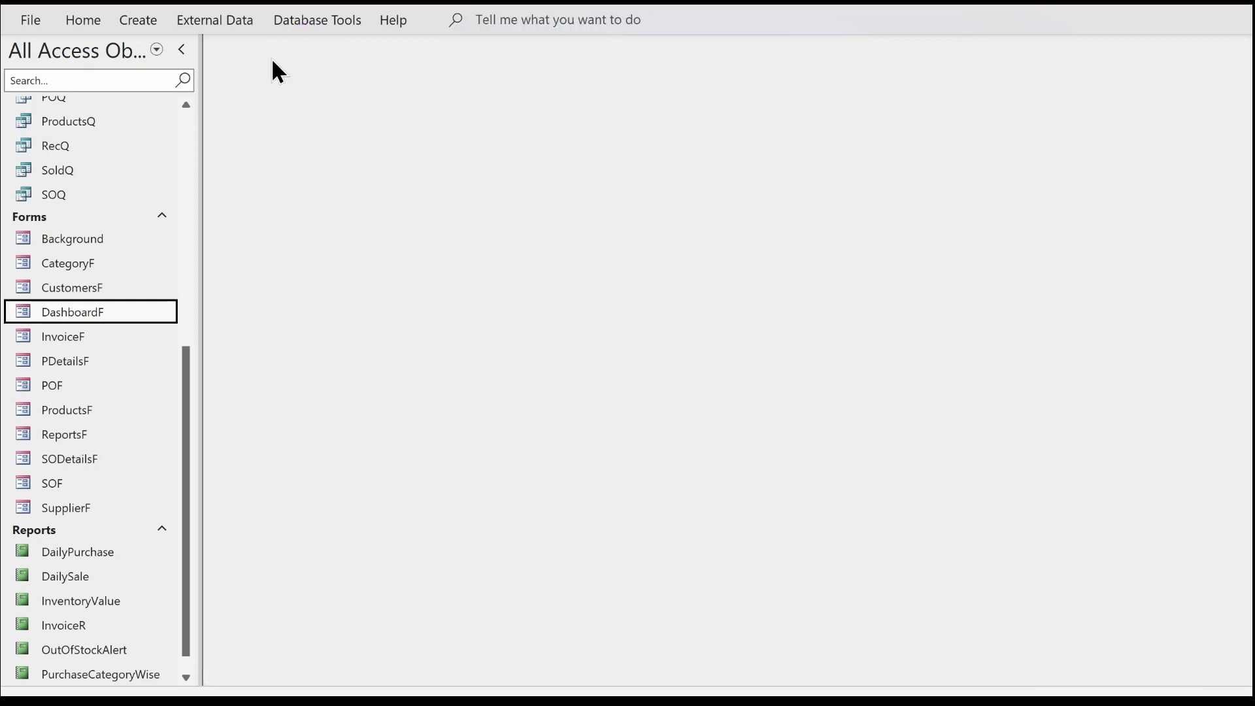
- Open the Background form, reposition the Dashboard pop-up, test Close Application by declining the confirmation, and close the form
double_click(104, 232)
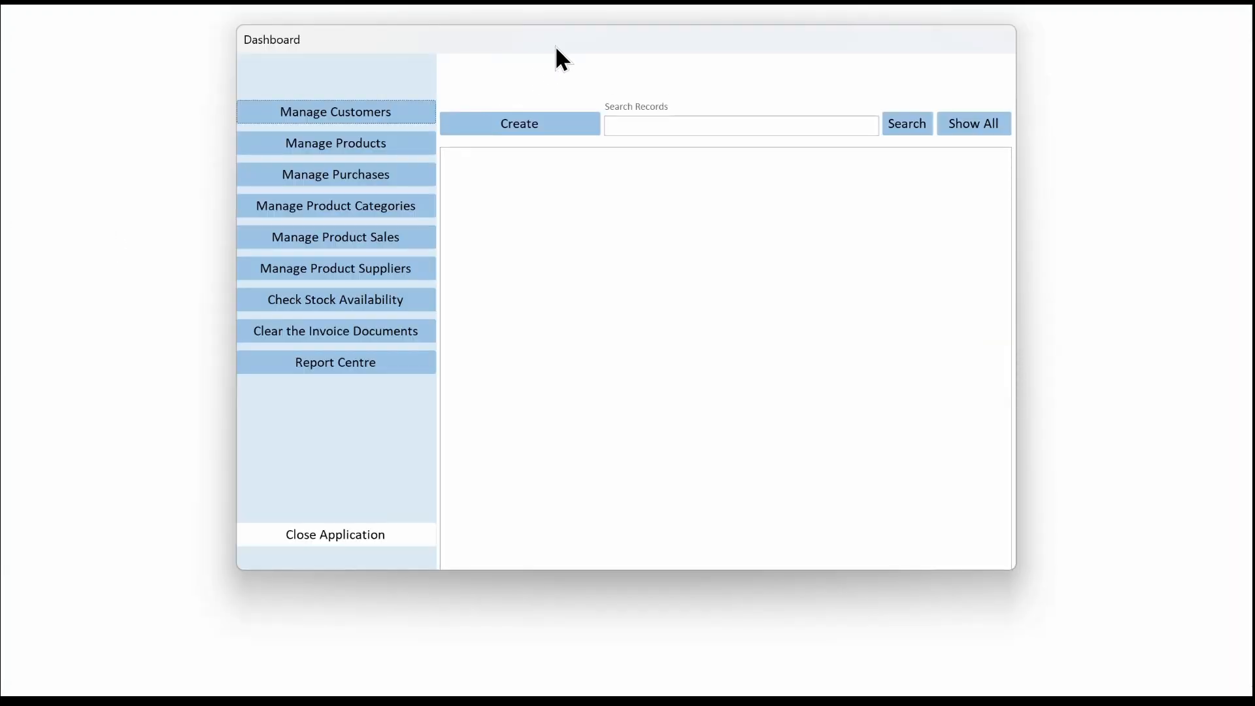
left_click_drag(561, 39, 739, 106)
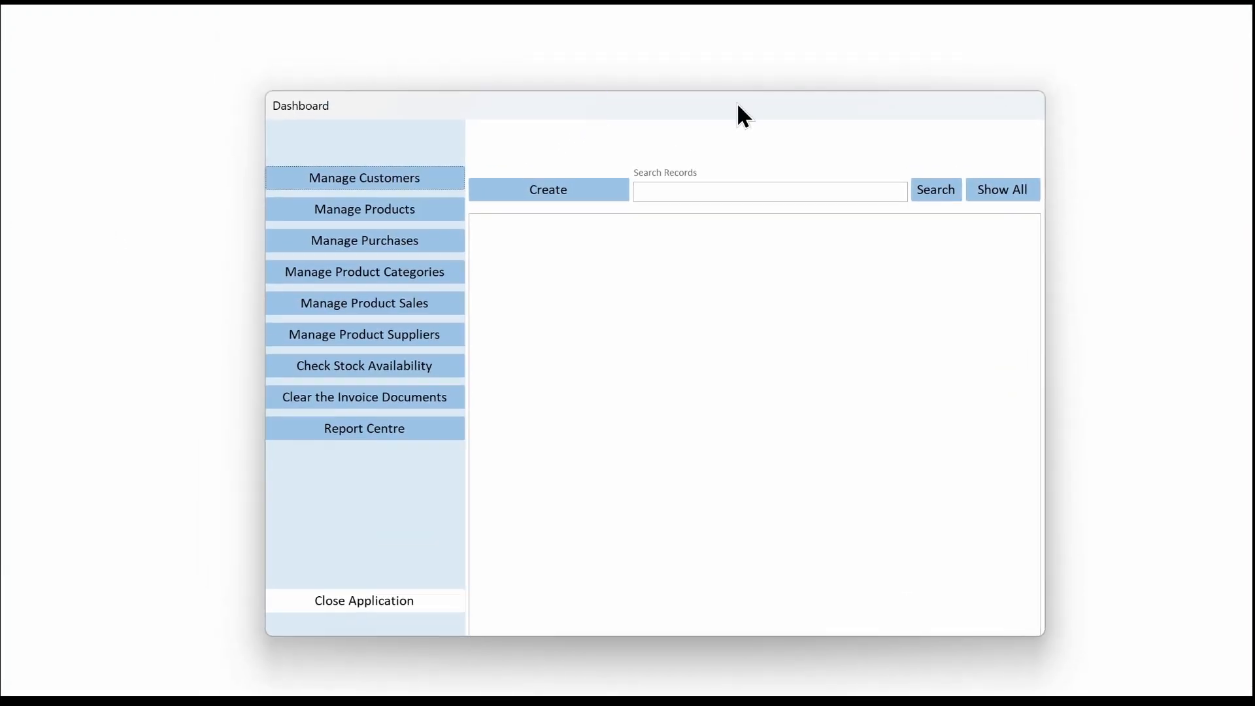
left_click(360, 604)
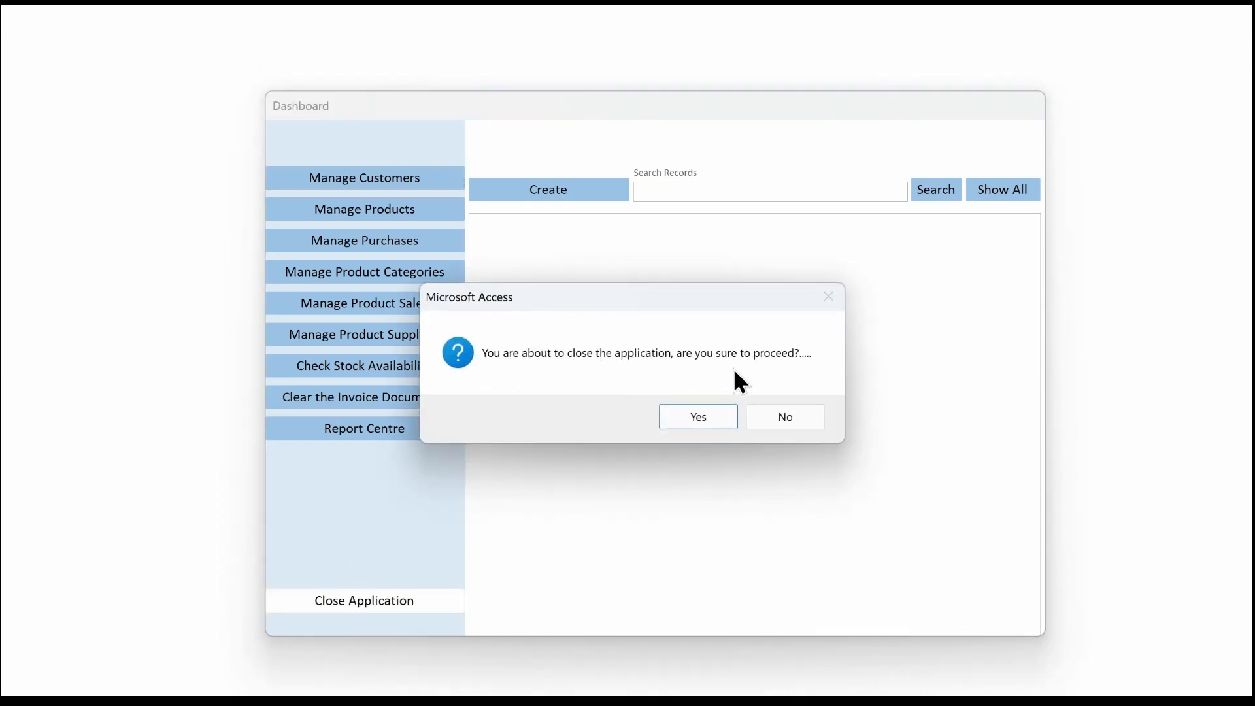
left_click(790, 417)
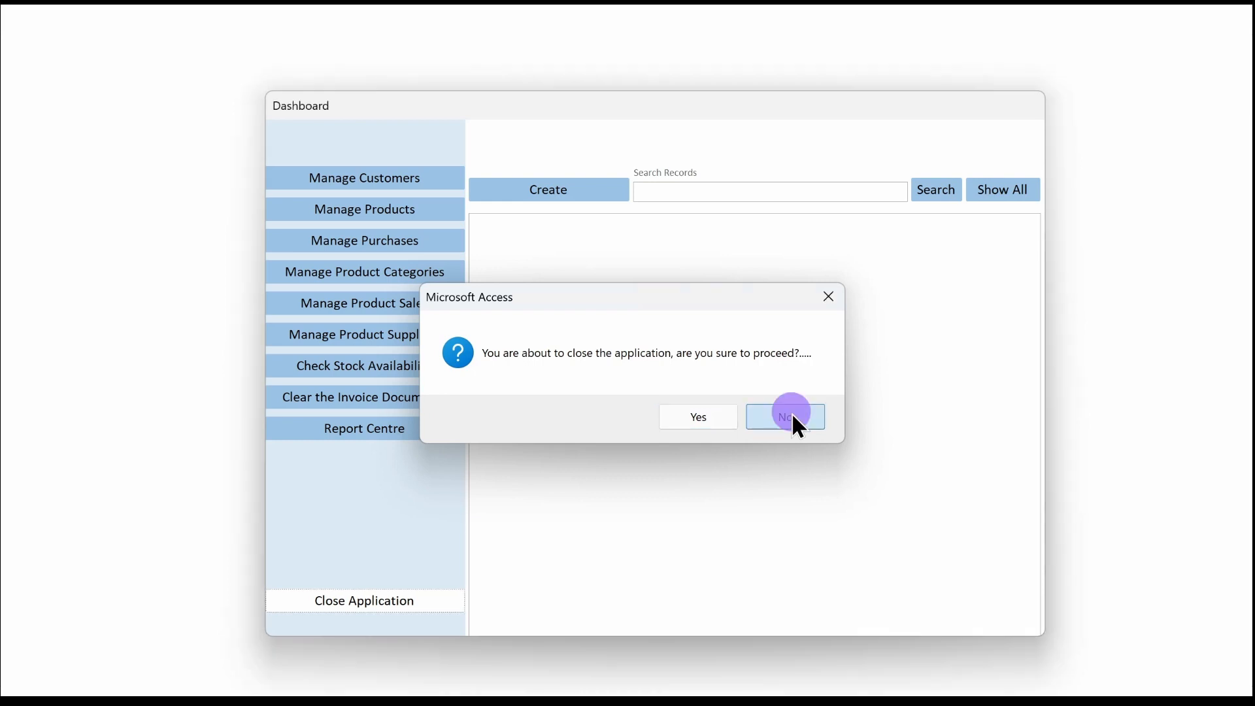
right_click(771, 102)
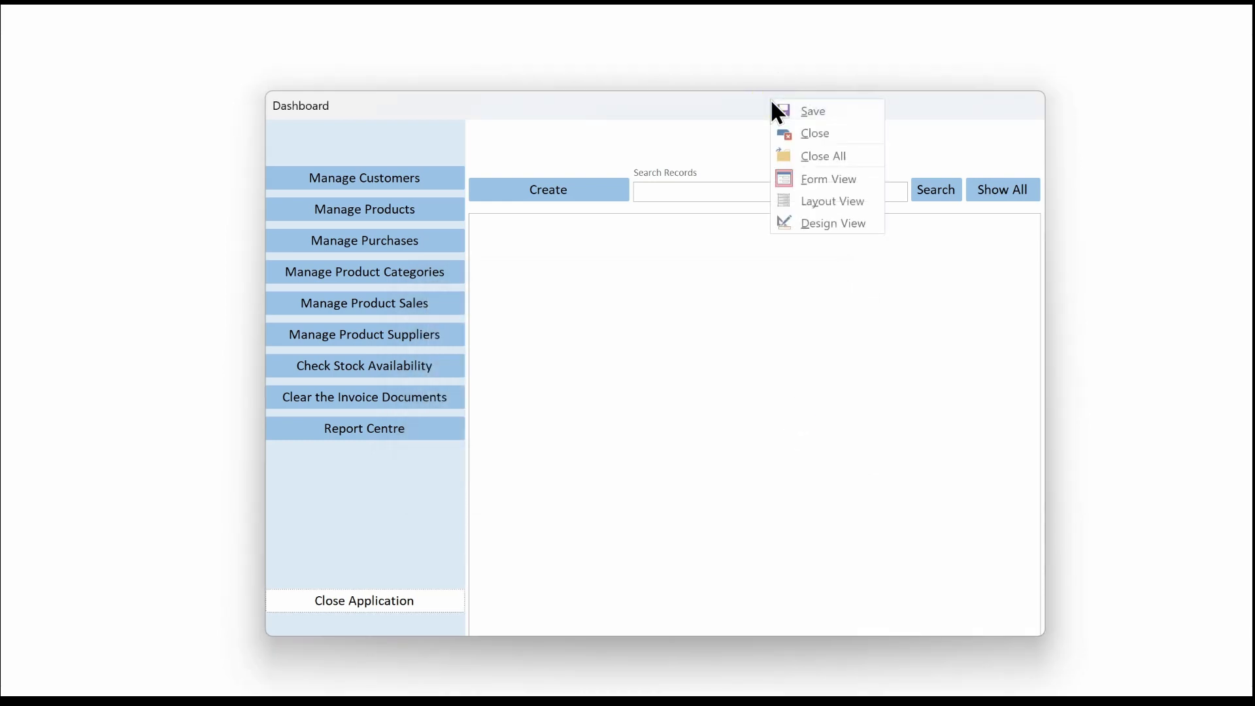
left_click(817, 133)
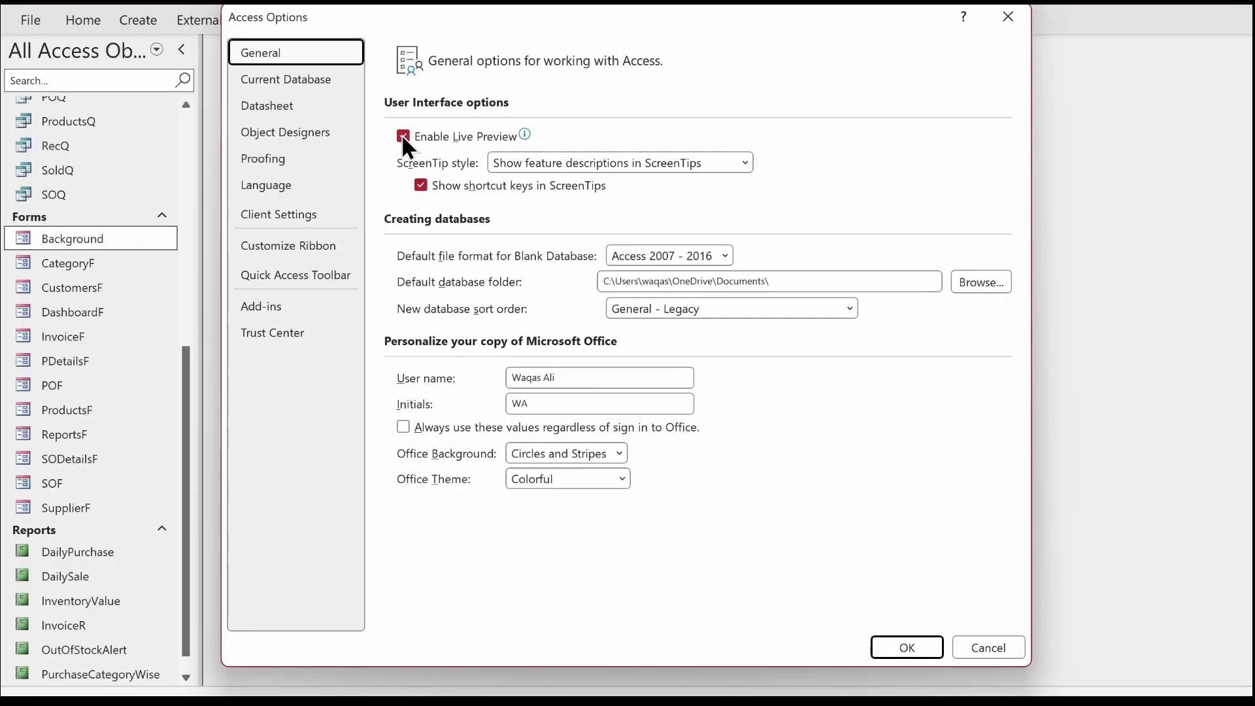
- In the current database options, set the application title to Loop Inventory Management and the display form to Background
left_click(314, 81)
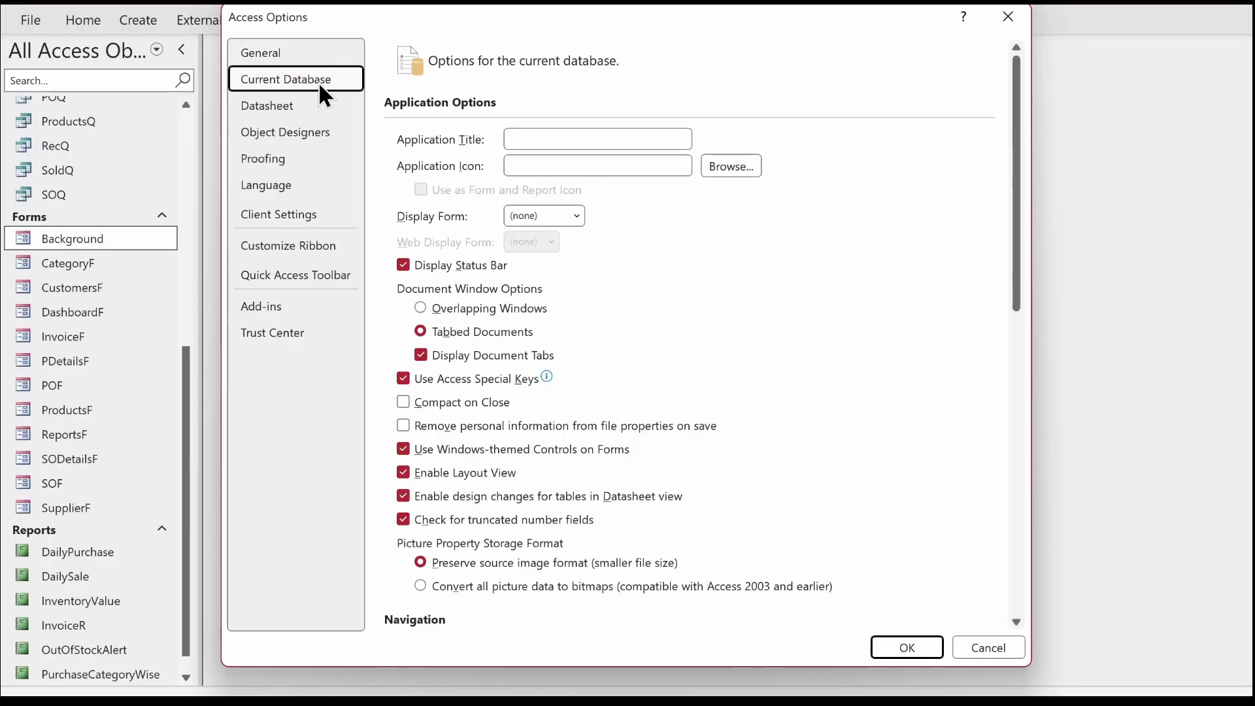
left_click(617, 138)
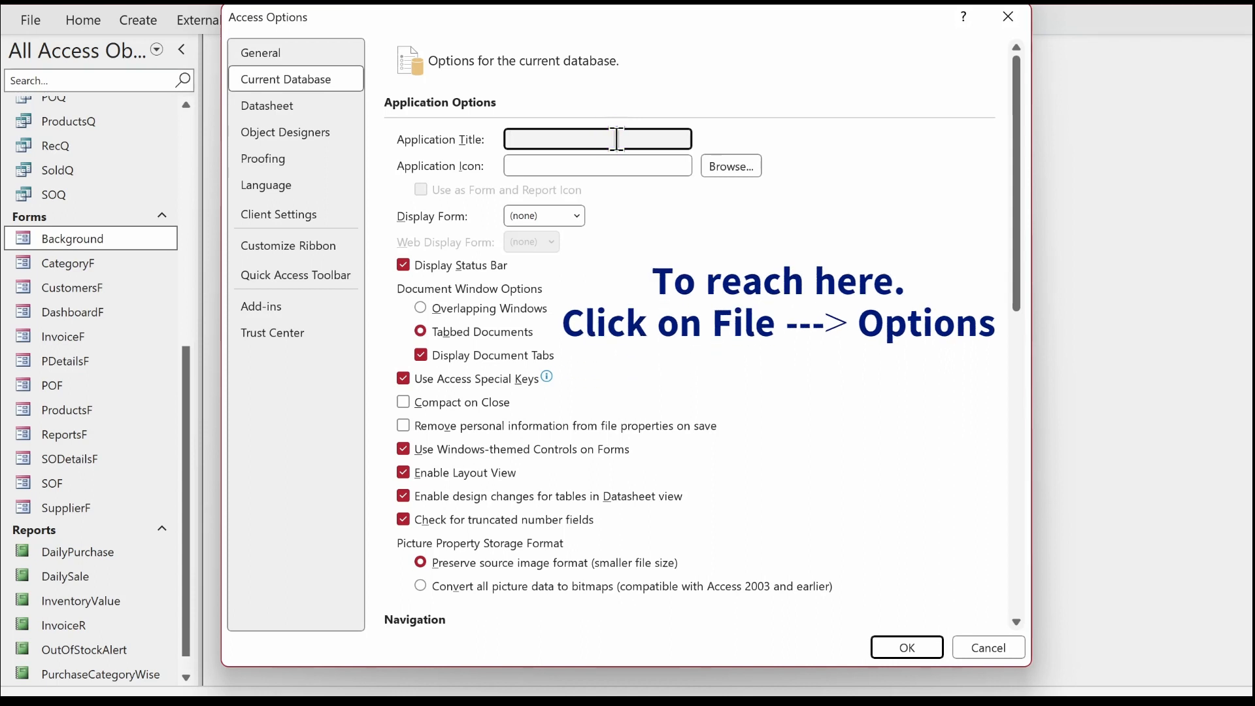
type("Loop Inventory Mana")
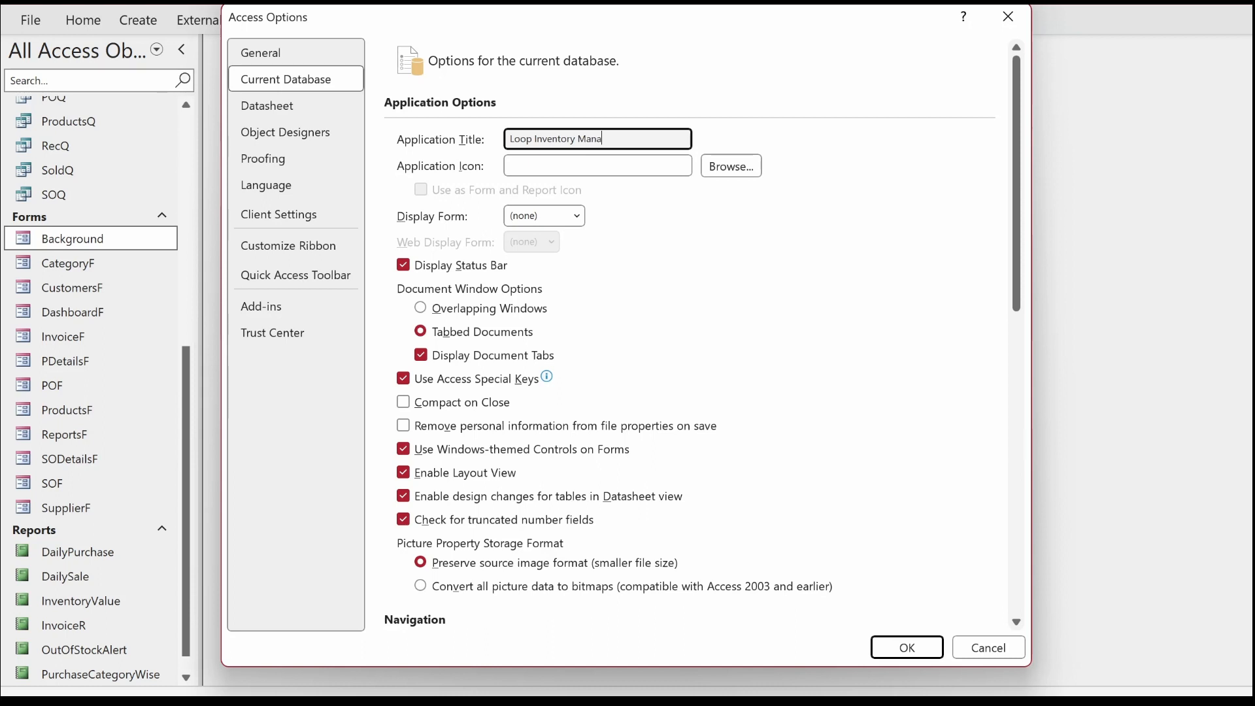
type("gement")
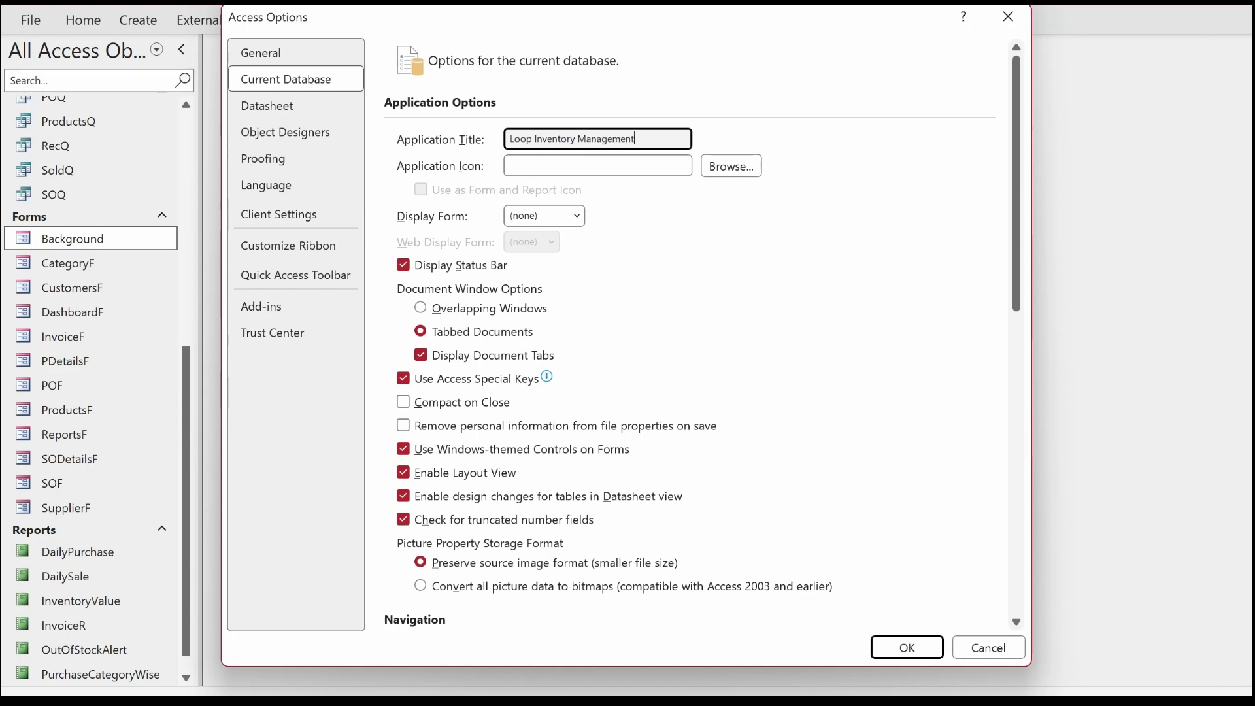
left_click(578, 215)
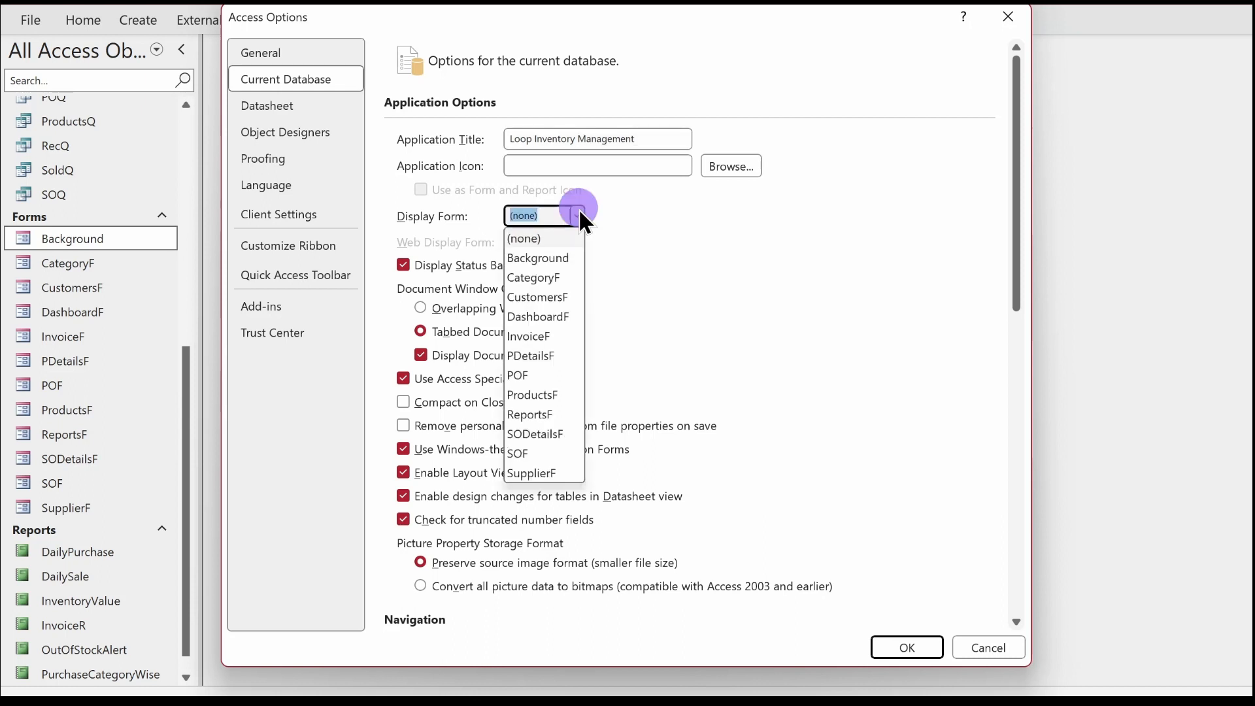
left_click(550, 258)
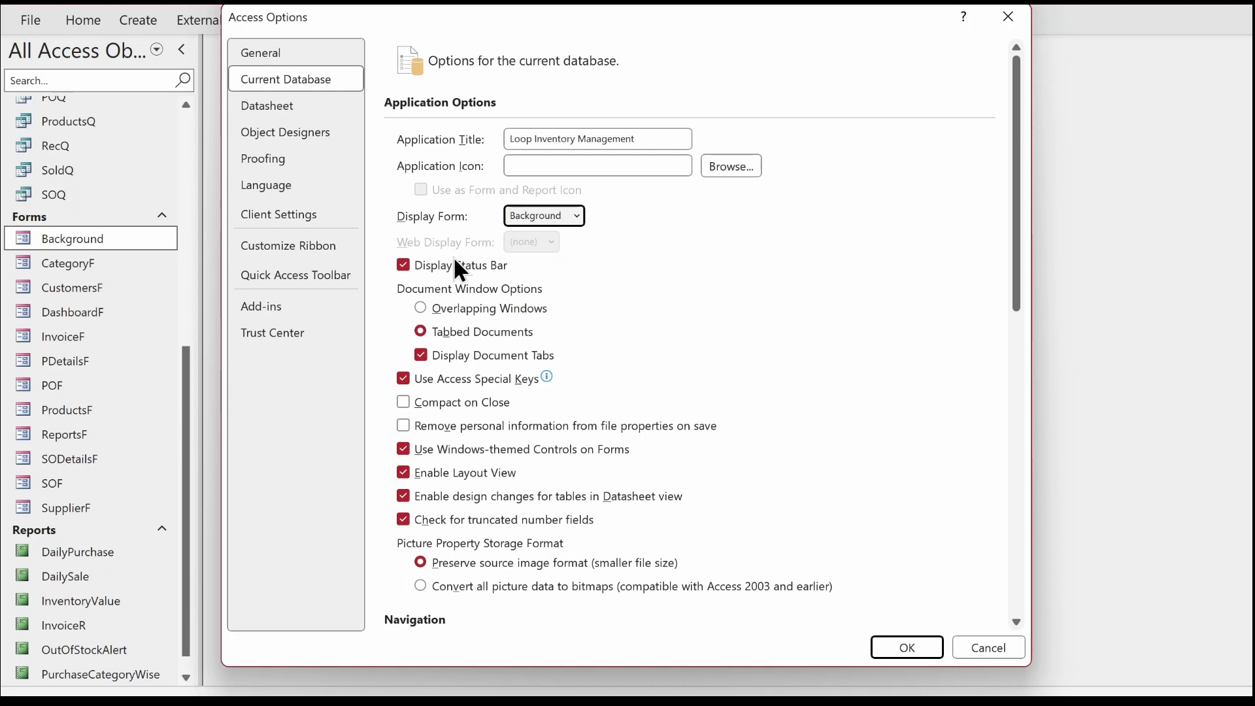
- Disable the status bar, document tabs, Layout View and table design changes in Datasheet view, and enable Compact on Close
left_click(401, 265)
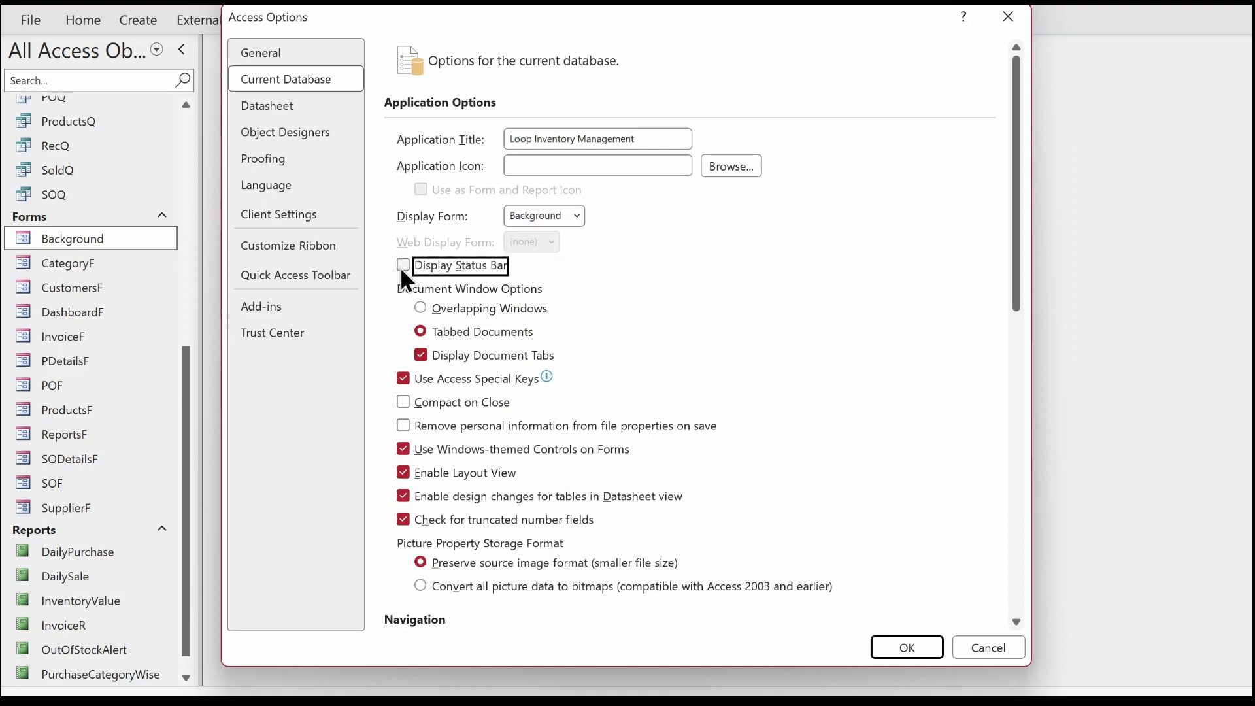
left_click(419, 357)
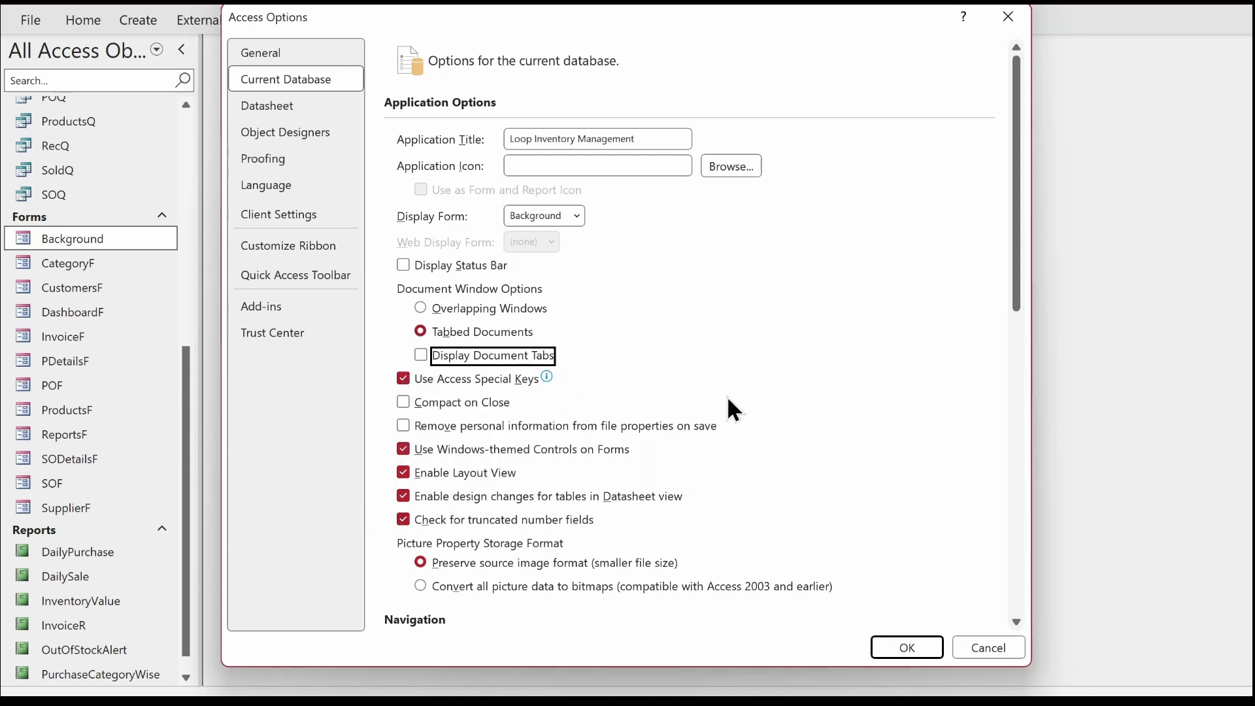
left_click(405, 398)
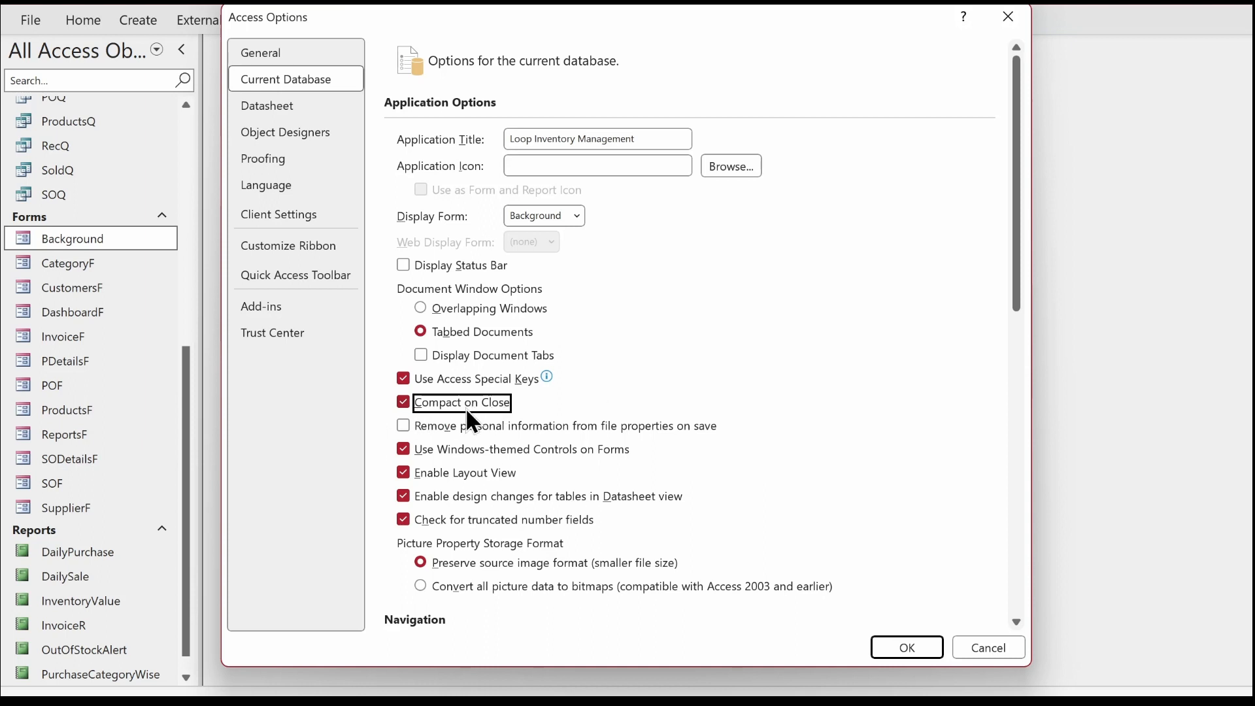
left_click(401, 478)
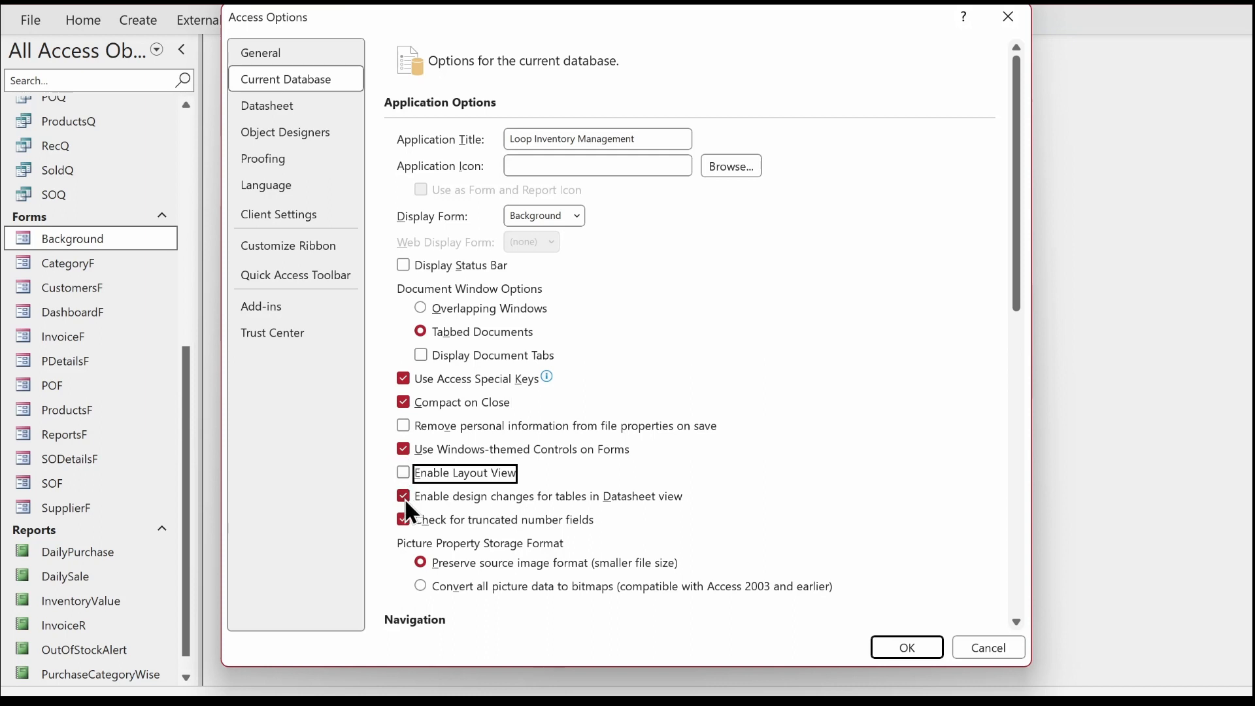
left_click(404, 496)
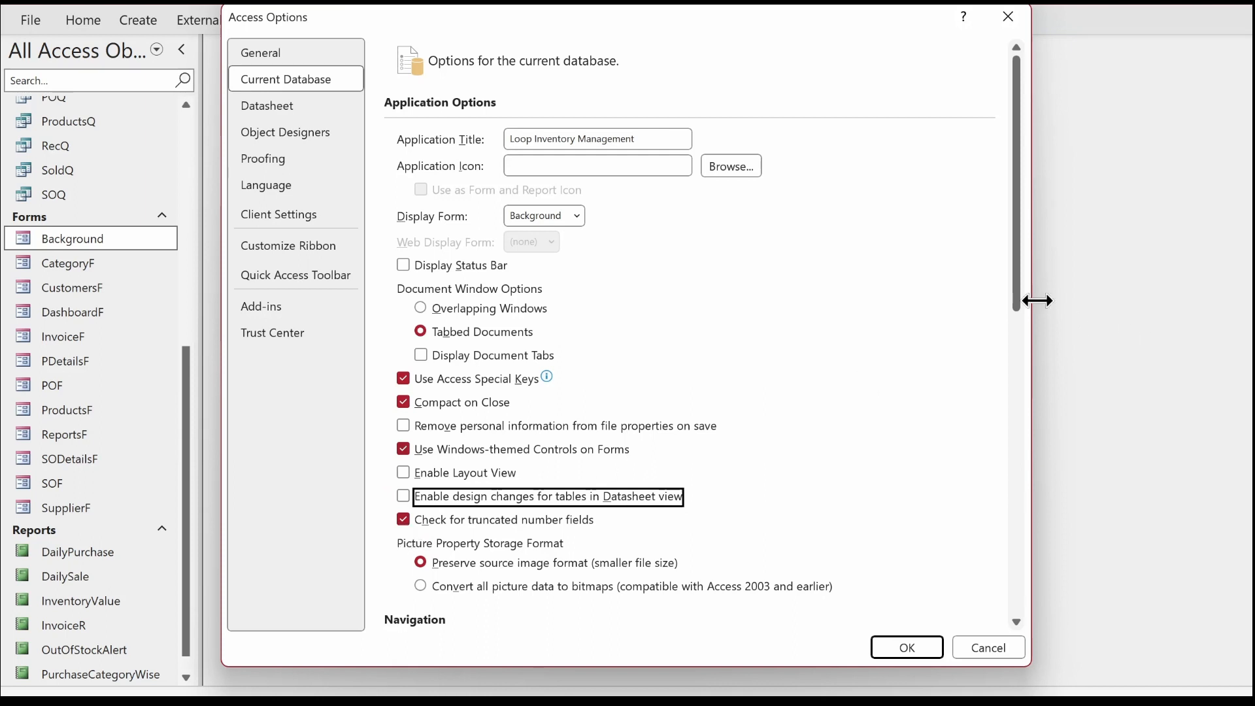
- Turn off the Navigation Pane display and hide the Object Type groups Tables, Queries, Forms, Reports, Macros and Modules in the navigation options
left_click_drag(1017, 292, 1001, 422)
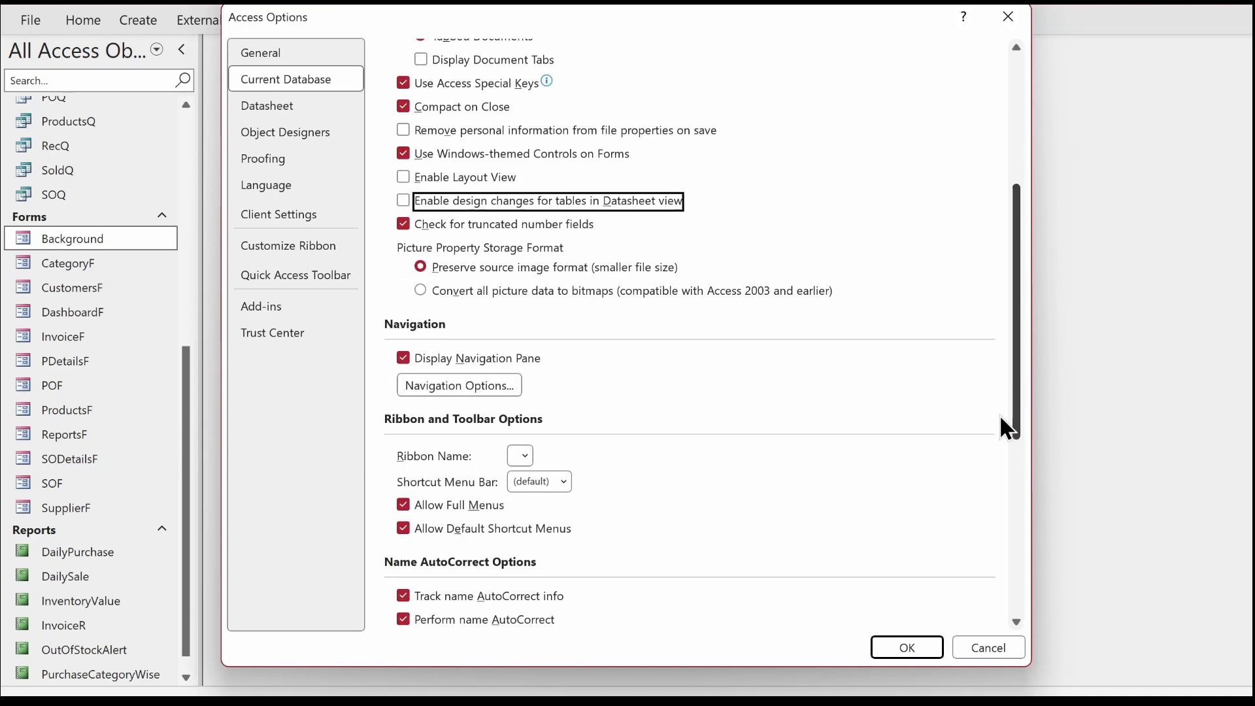
left_click(402, 358)
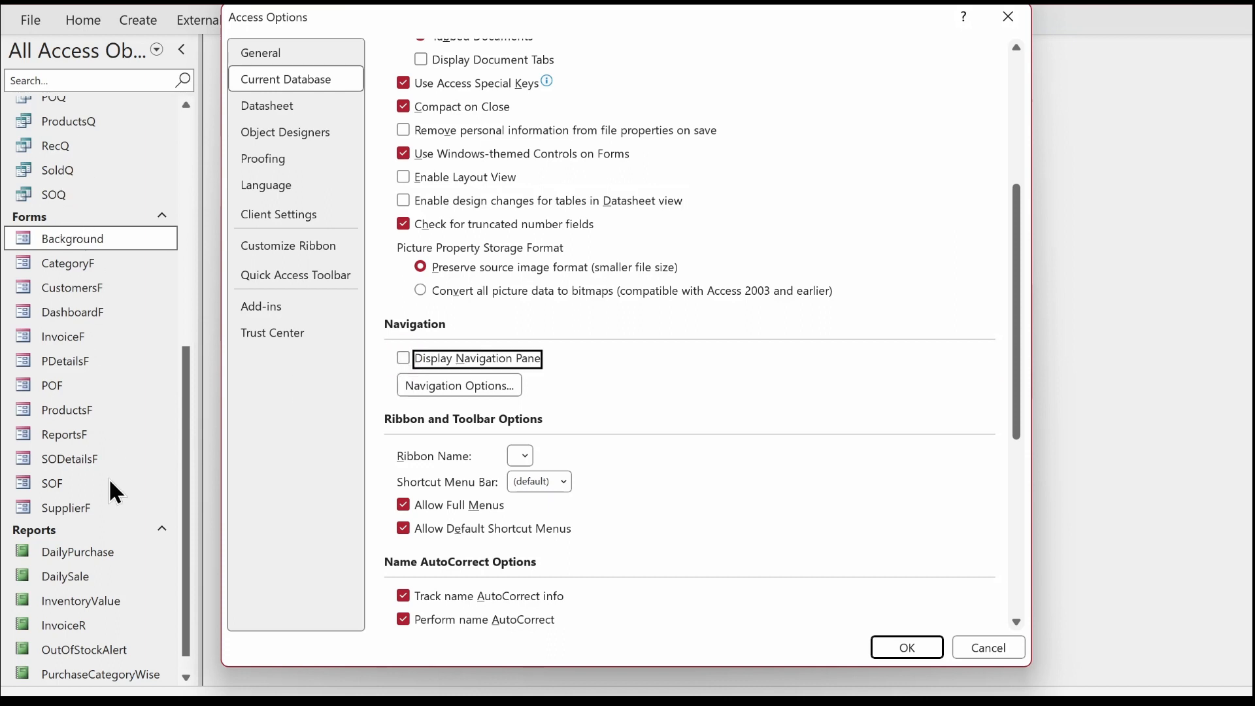
left_click(500, 385)
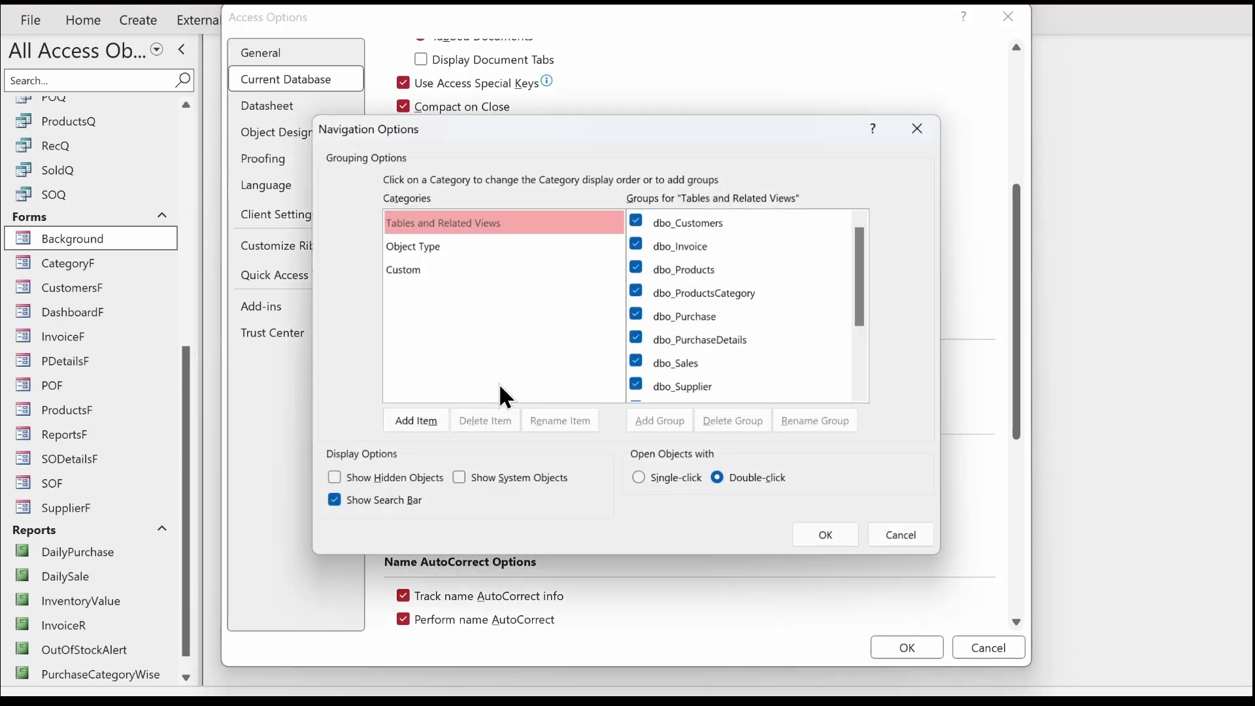
left_click(424, 246)
left_click(637, 220)
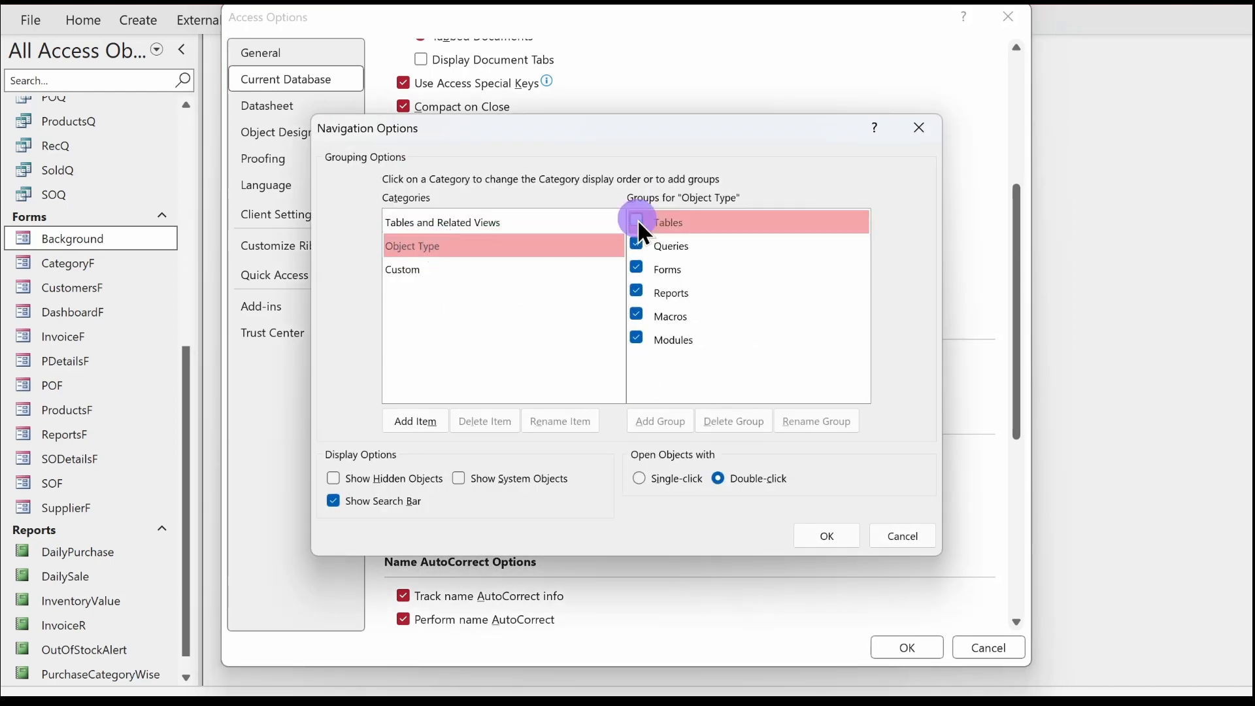
left_click(637, 244)
left_click(637, 268)
left_click(635, 292)
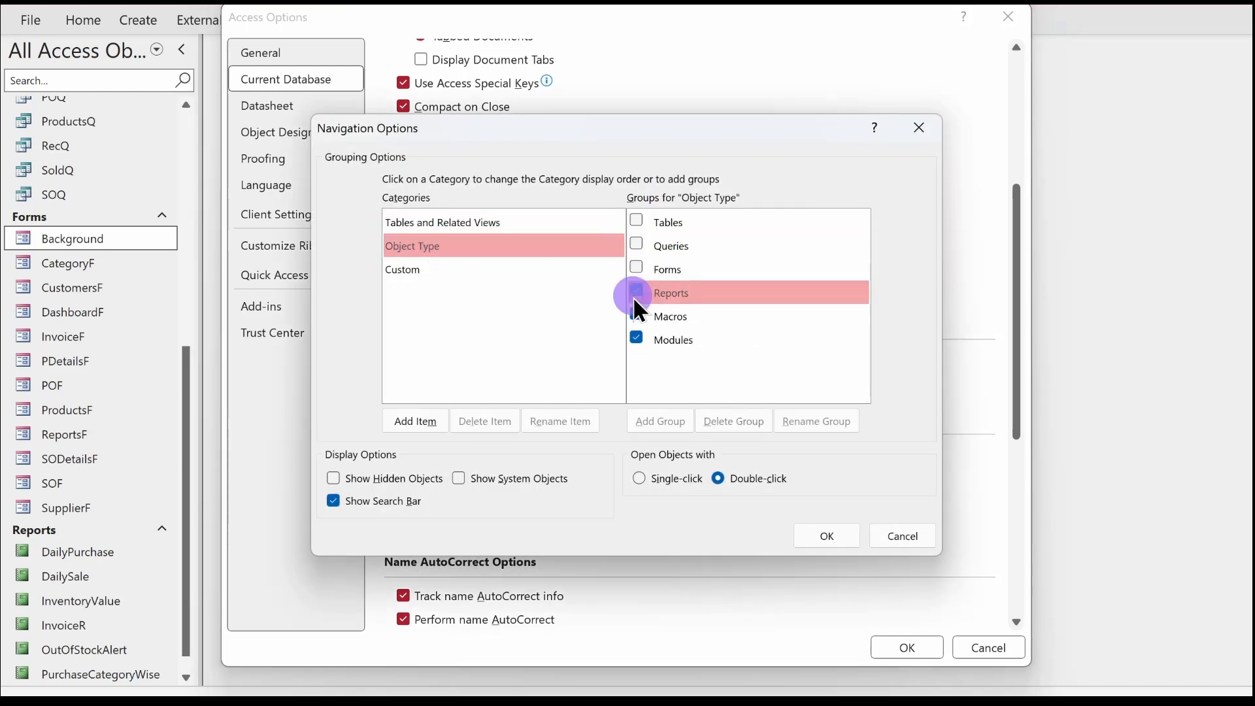
left_click(637, 316)
left_click(637, 338)
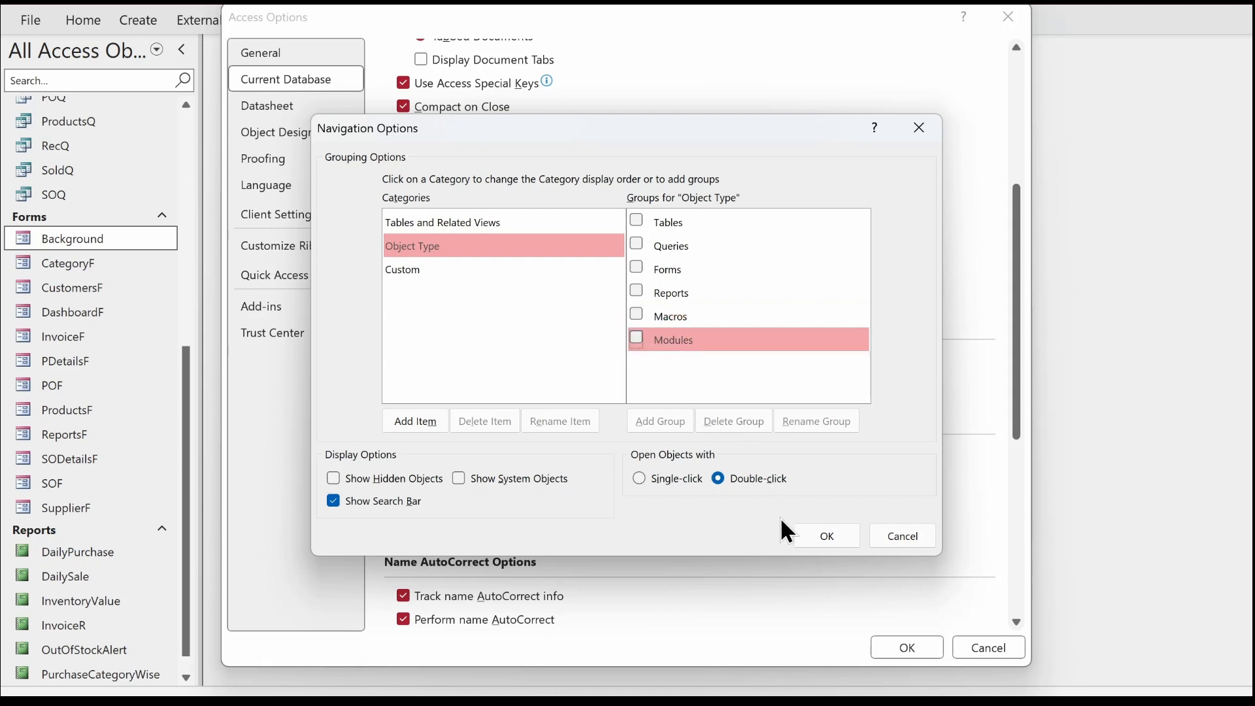
left_click(826, 538)
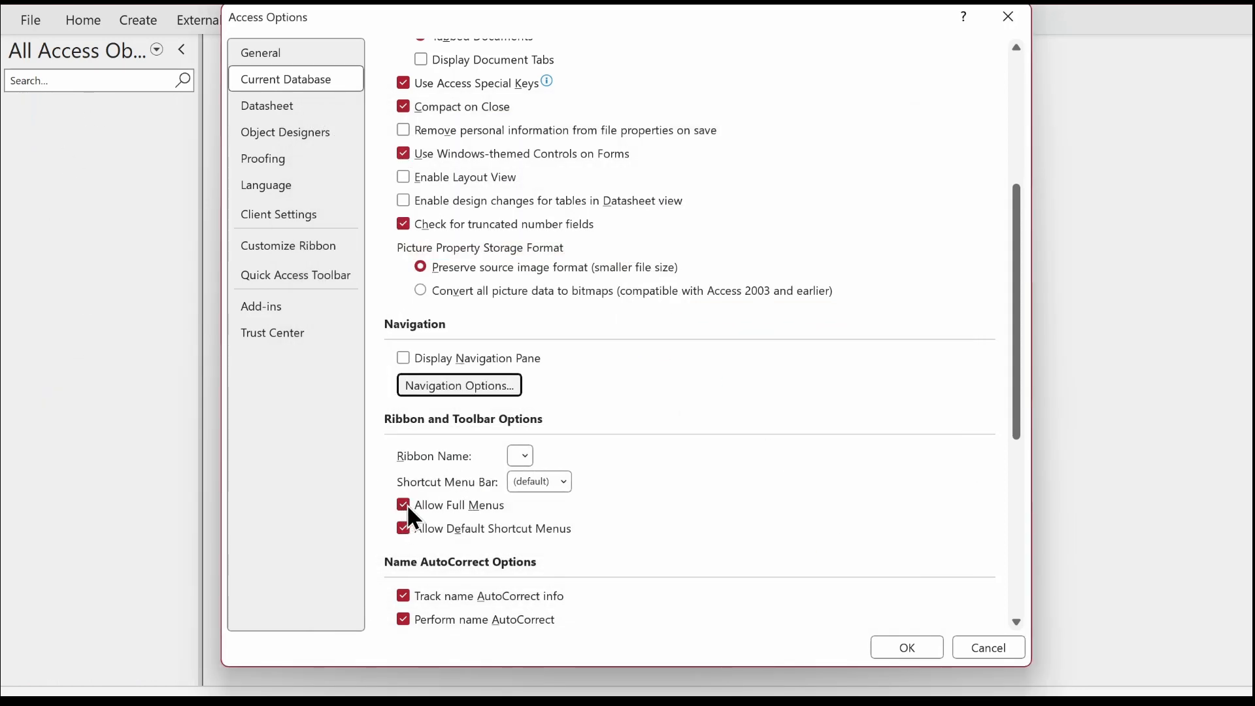
- Disable Allow Full Menus, Allow Default Shortcut Menus and Track name AutoCorrect info for the current database
left_click(131, 224)
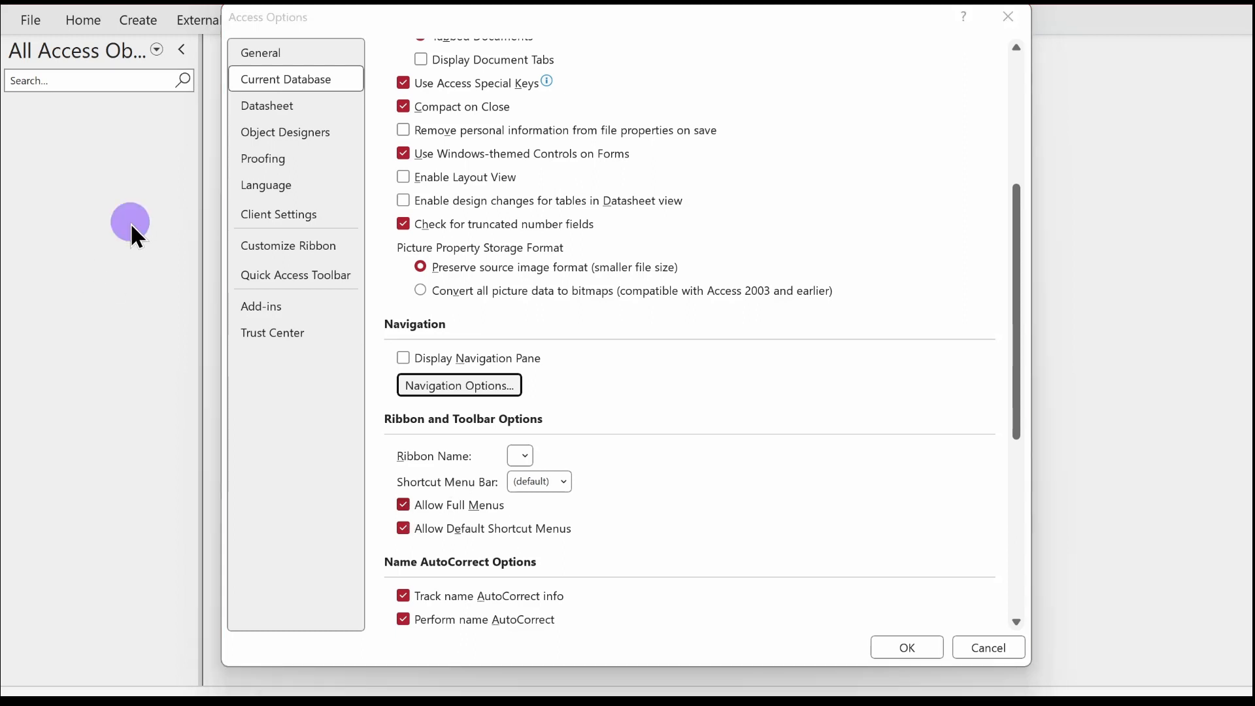
left_click(688, 409)
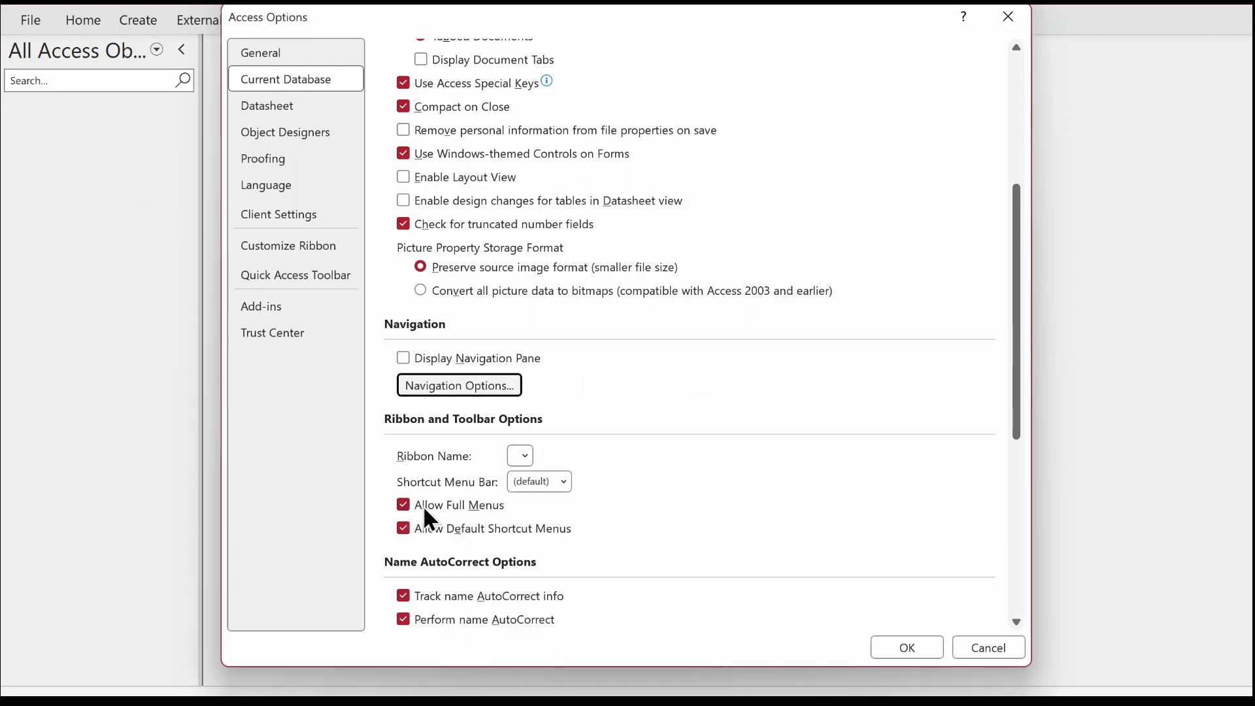
left_click(402, 504)
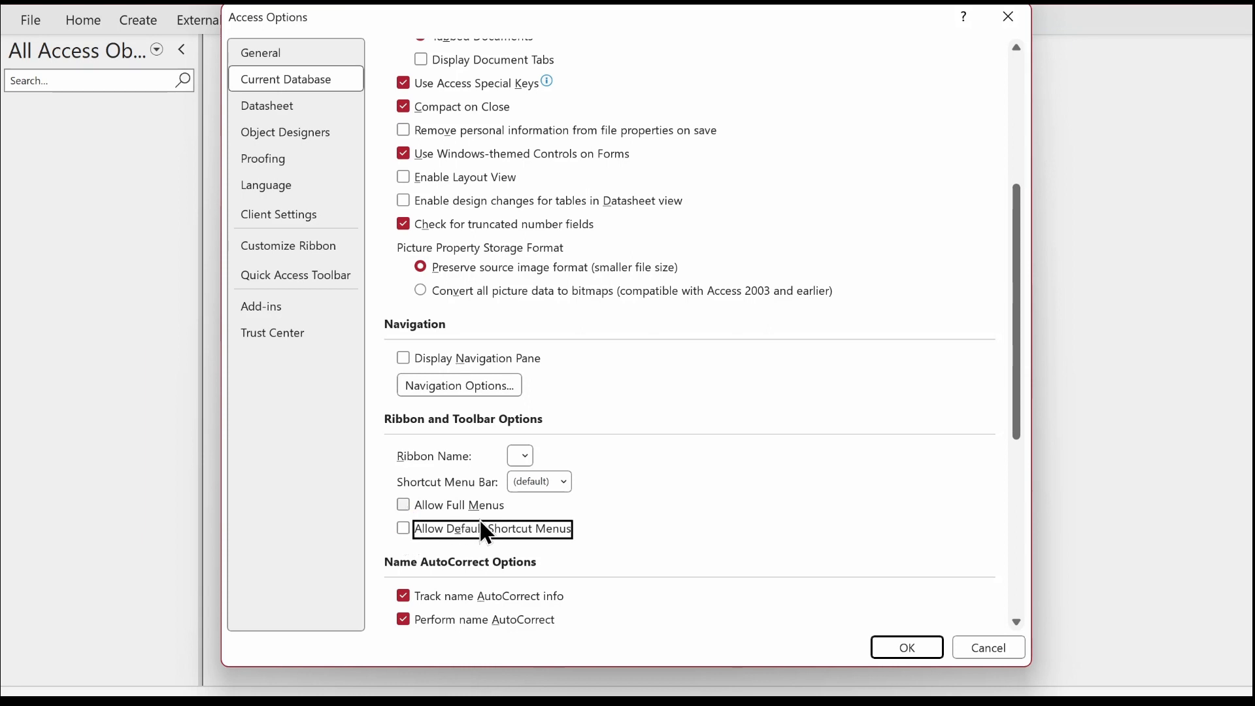
left_click_drag(1014, 419, 1016, 502)
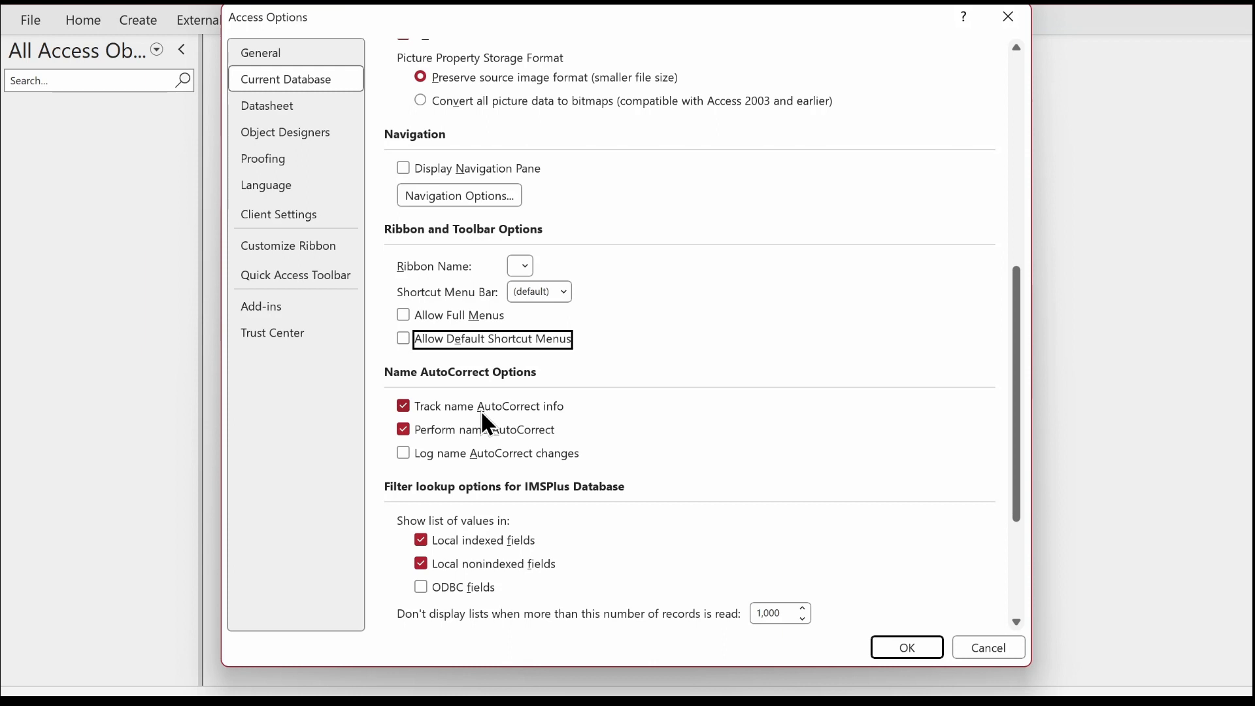
left_click(420, 409)
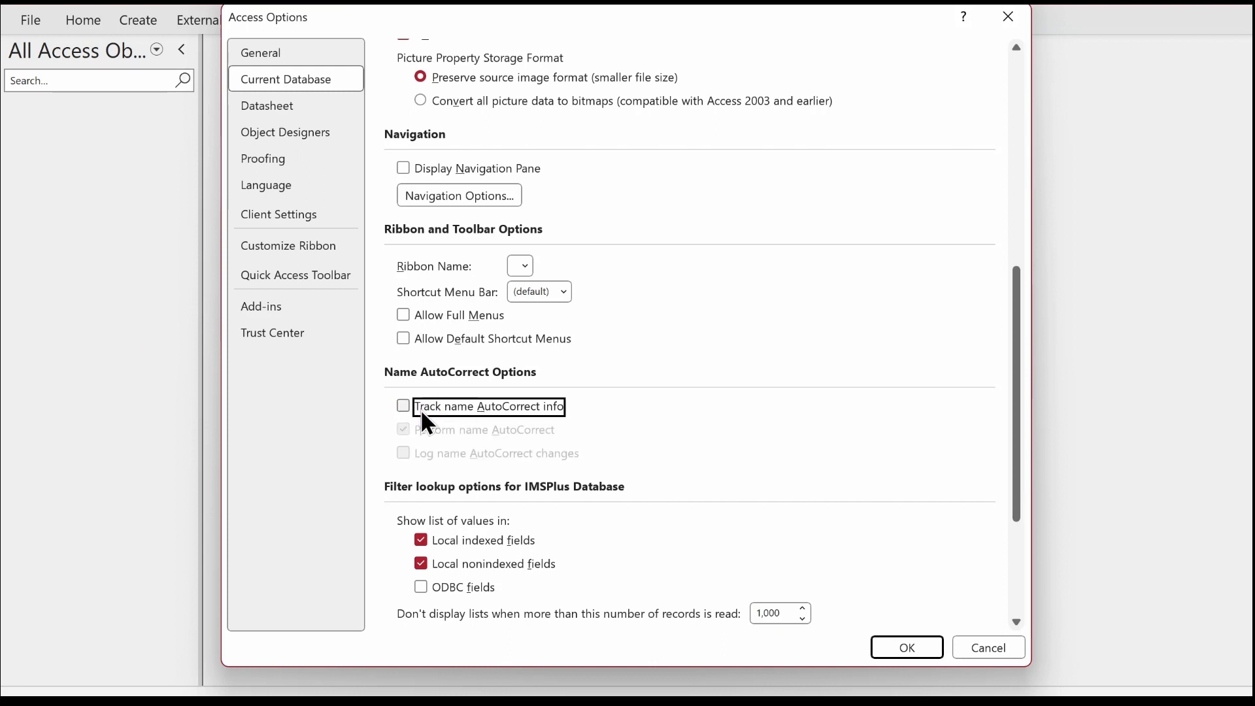
- Review the current database options, apply them and agree to close all objects and update the dependency information
left_click_drag(1013, 442, 1013, 540)
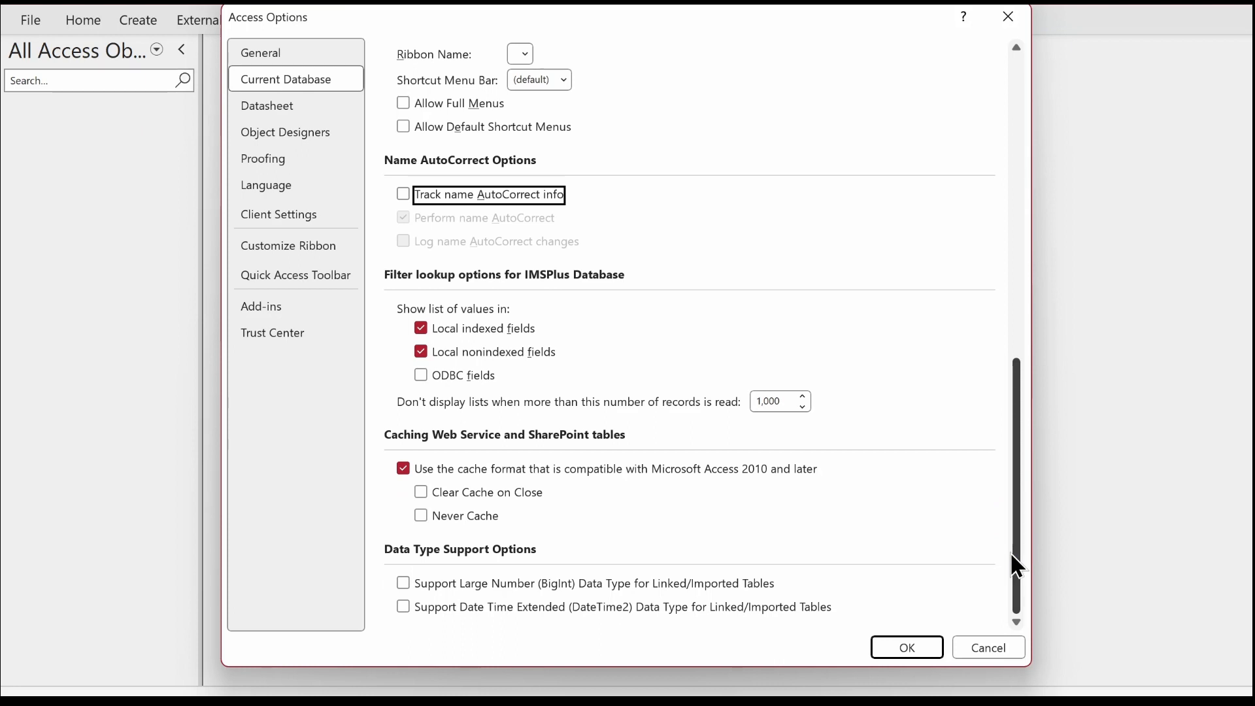
left_click_drag(1011, 554, 977, 294)
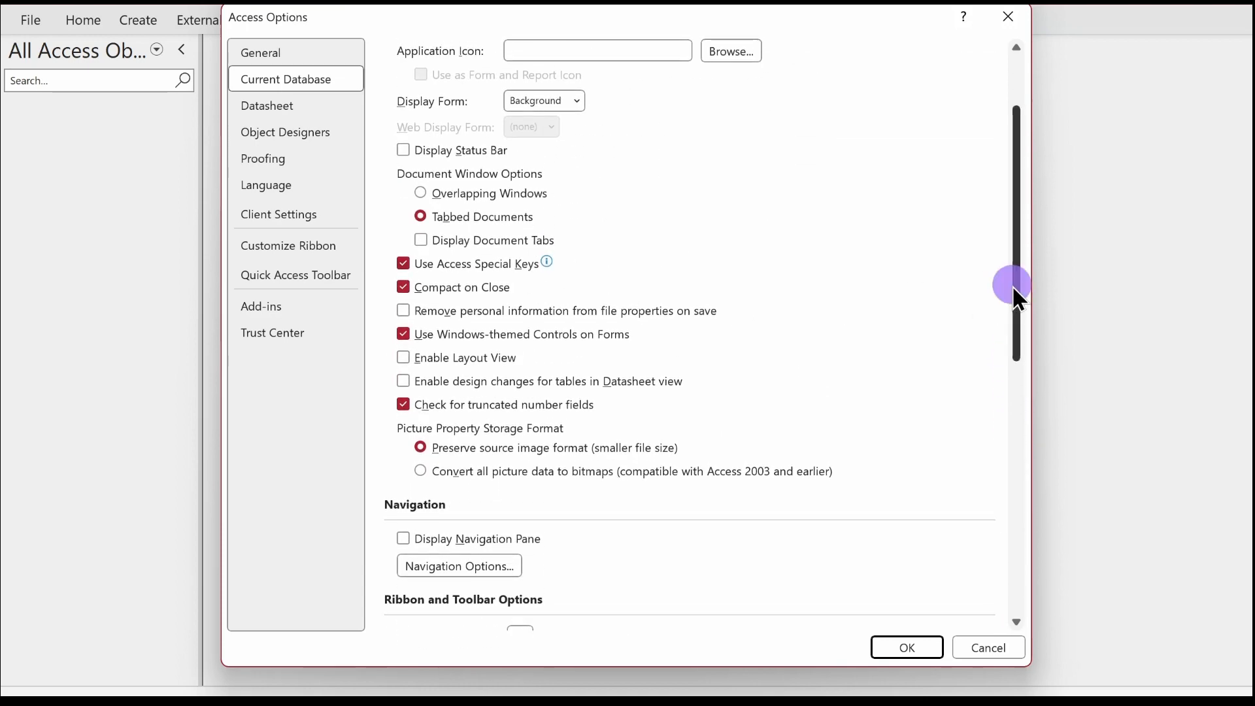
scroll(1013, 285, "up", 2)
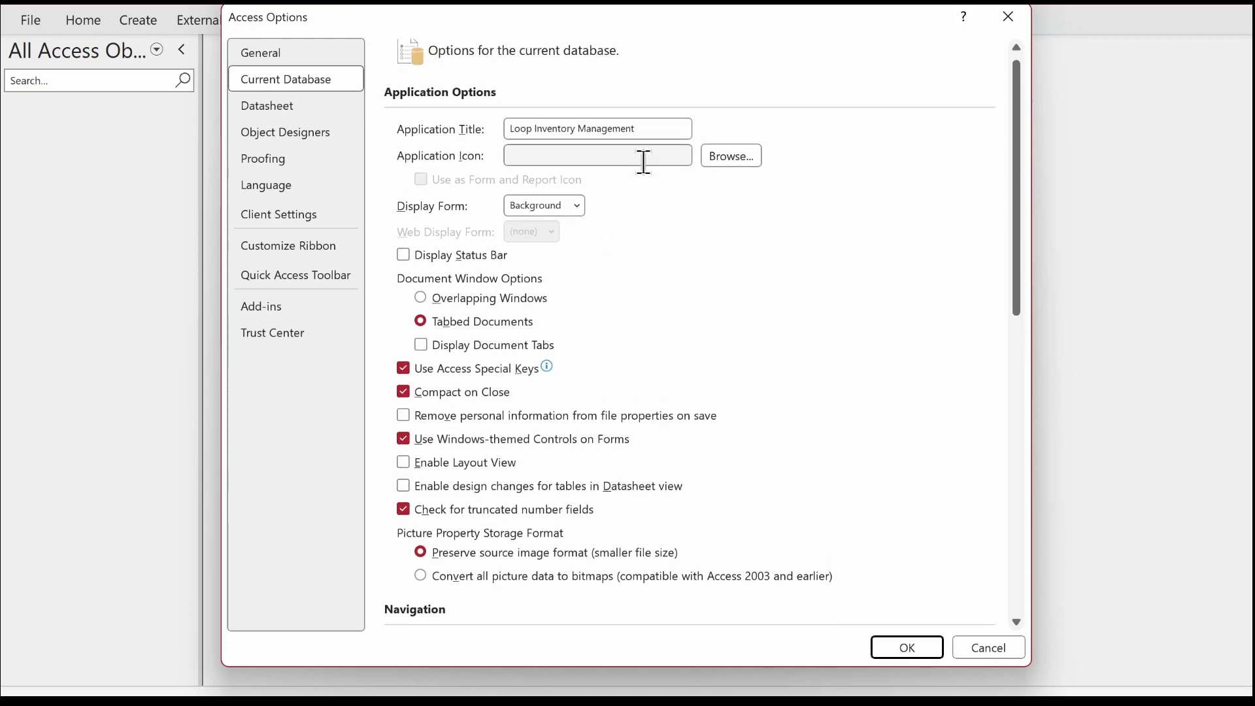
left_click_drag(1017, 302, 1016, 589)
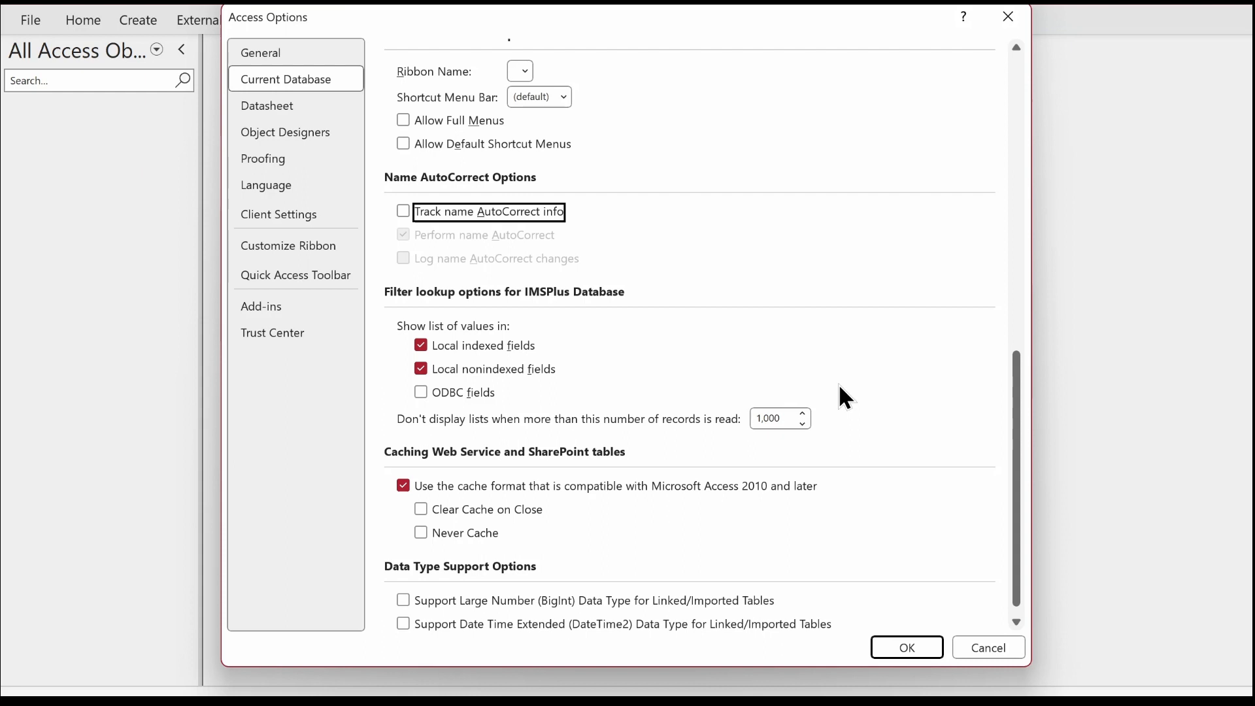
left_click(904, 648)
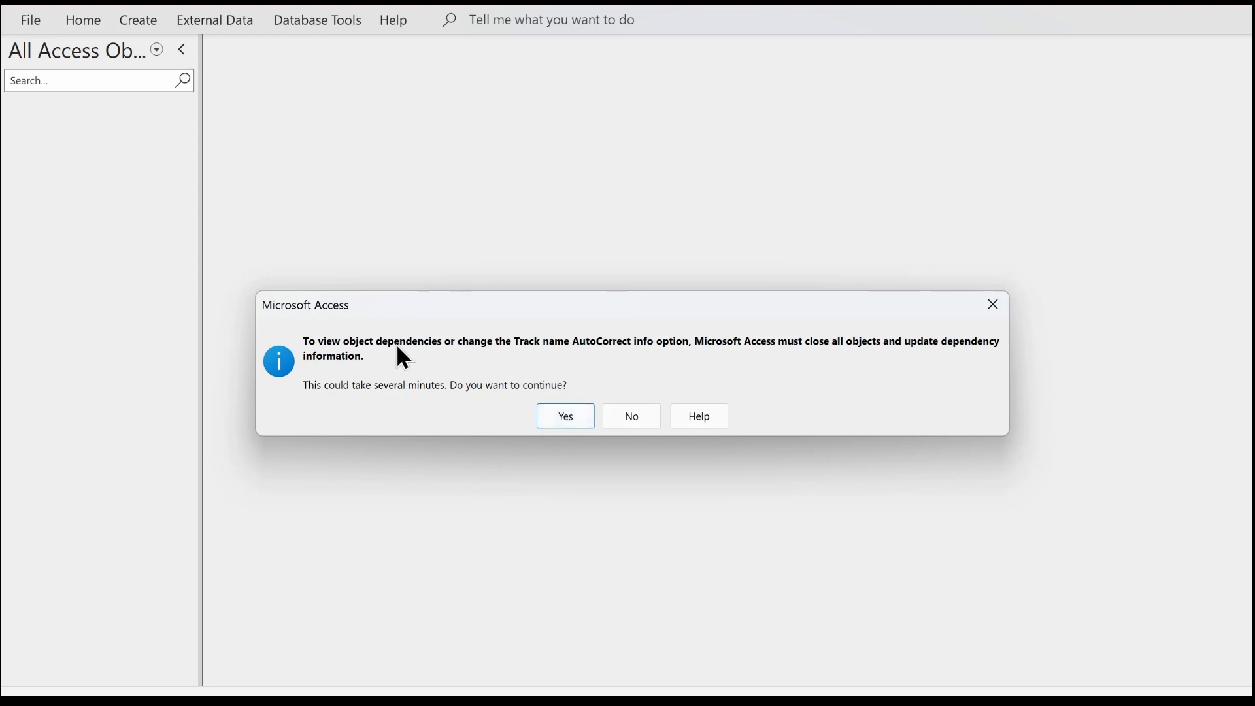
left_click(566, 418)
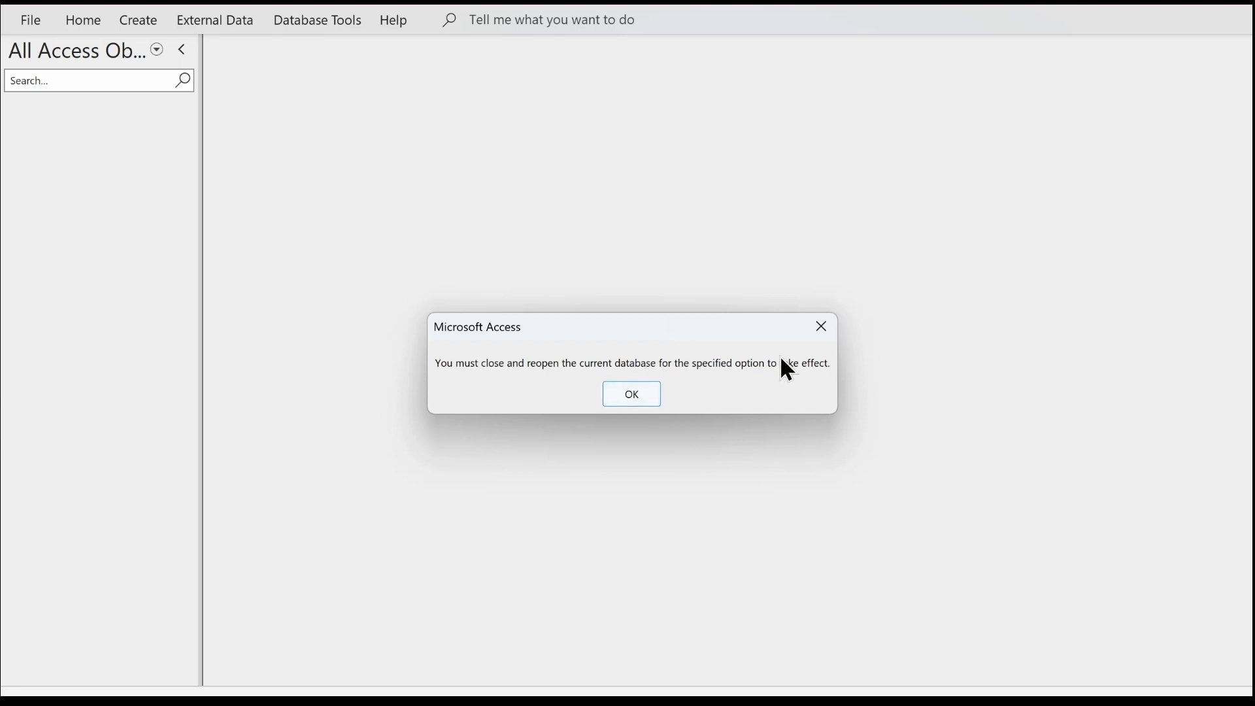
- Acknowledge the notice about reopening the database and move the reopened application's Dashboard form slightly lower over the blank background
left_click(634, 395)
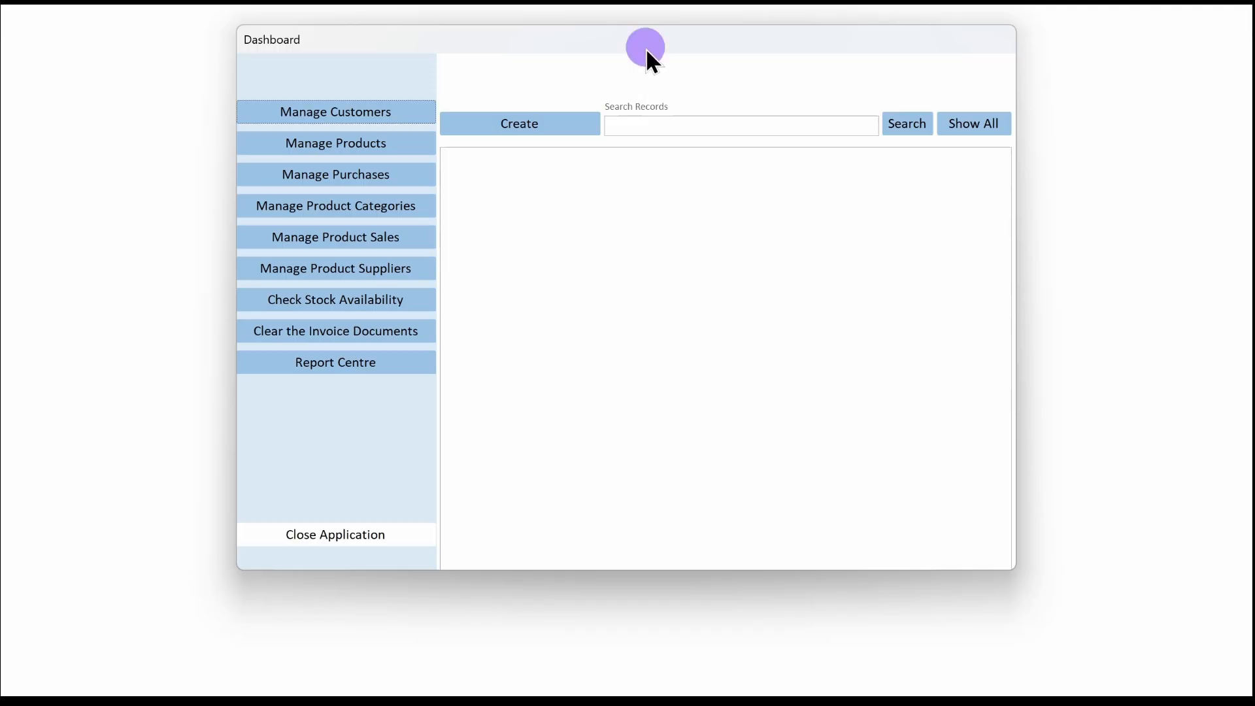
left_click_drag(646, 49, 640, 92)
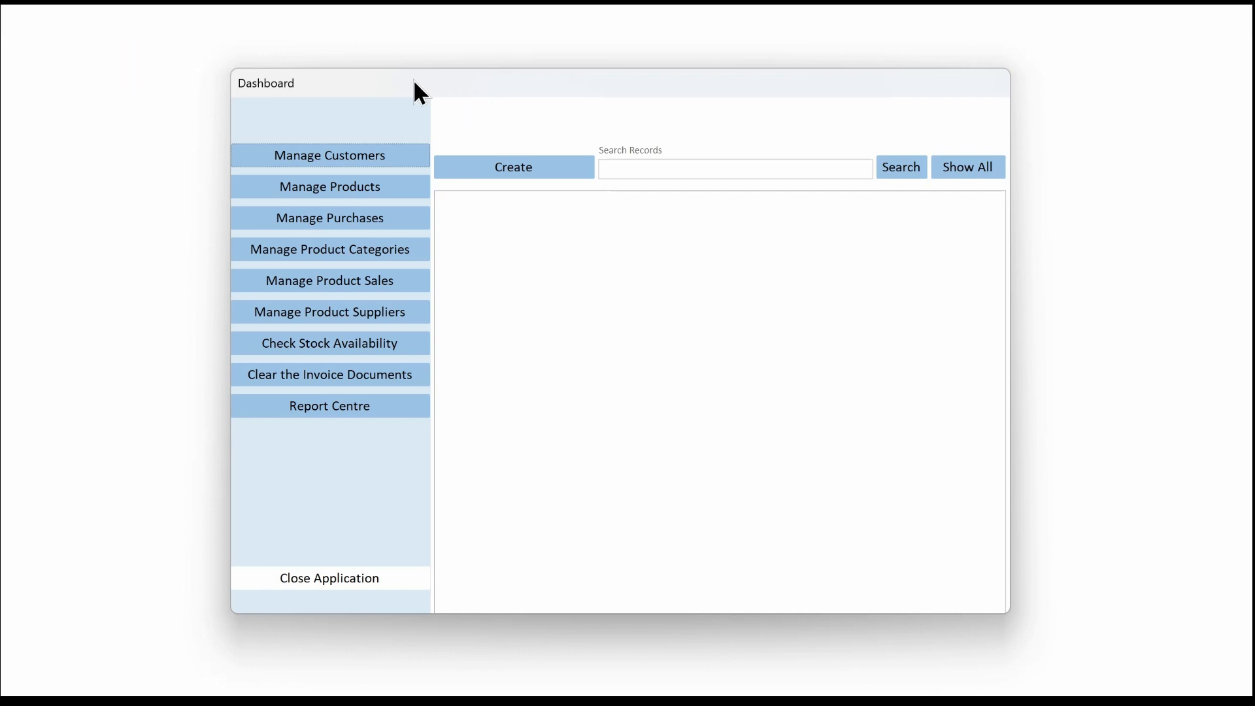
- Maximize the Dashboard form and restore it to its previous size
double_click(494, 84)
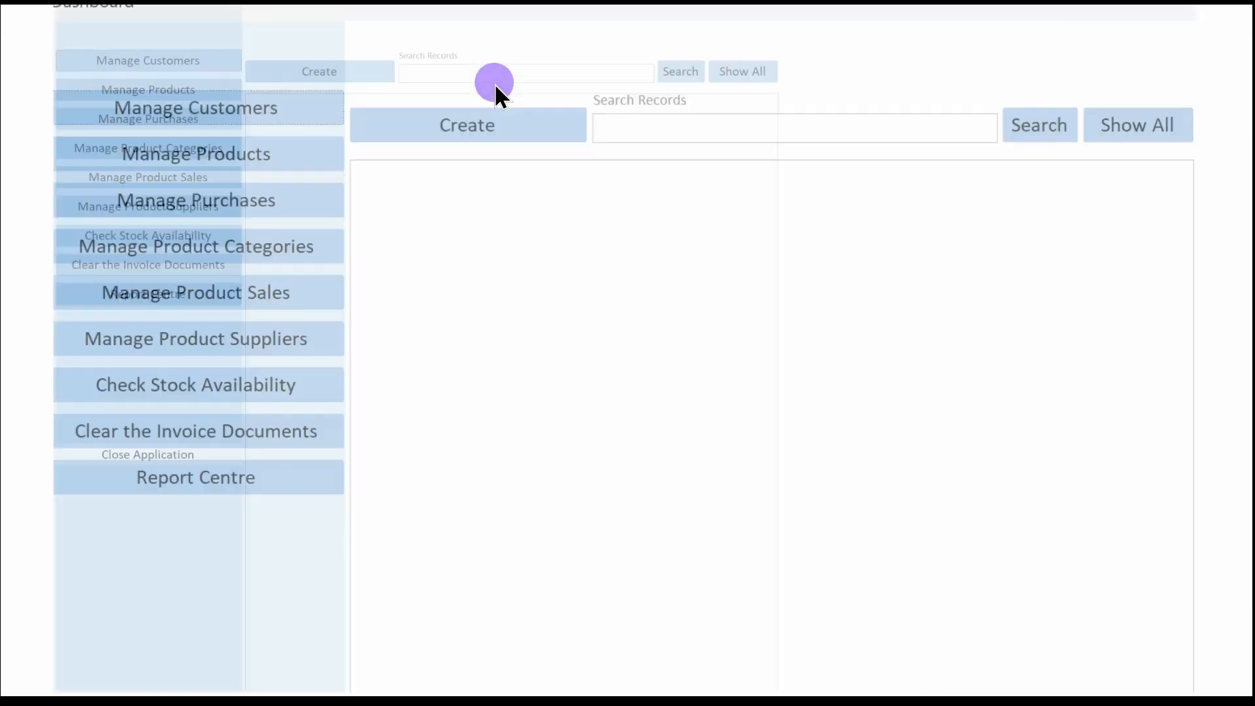
double_click(507, 6)
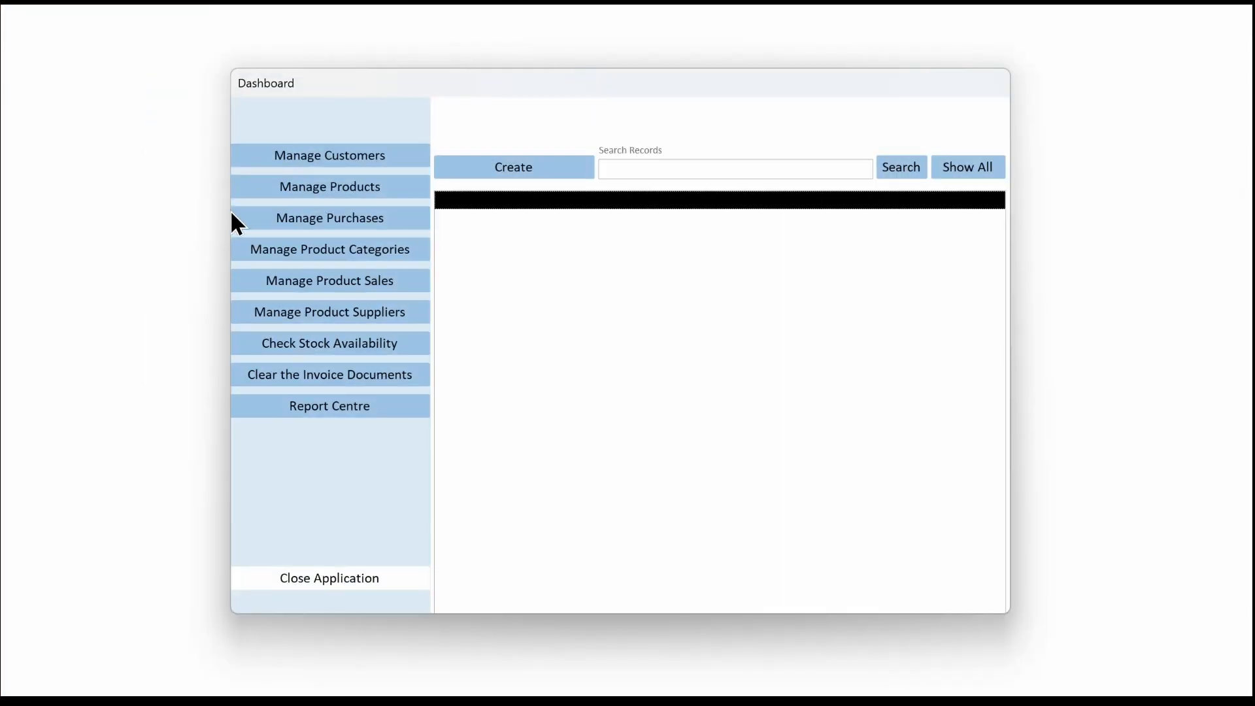
left_click(739, 357)
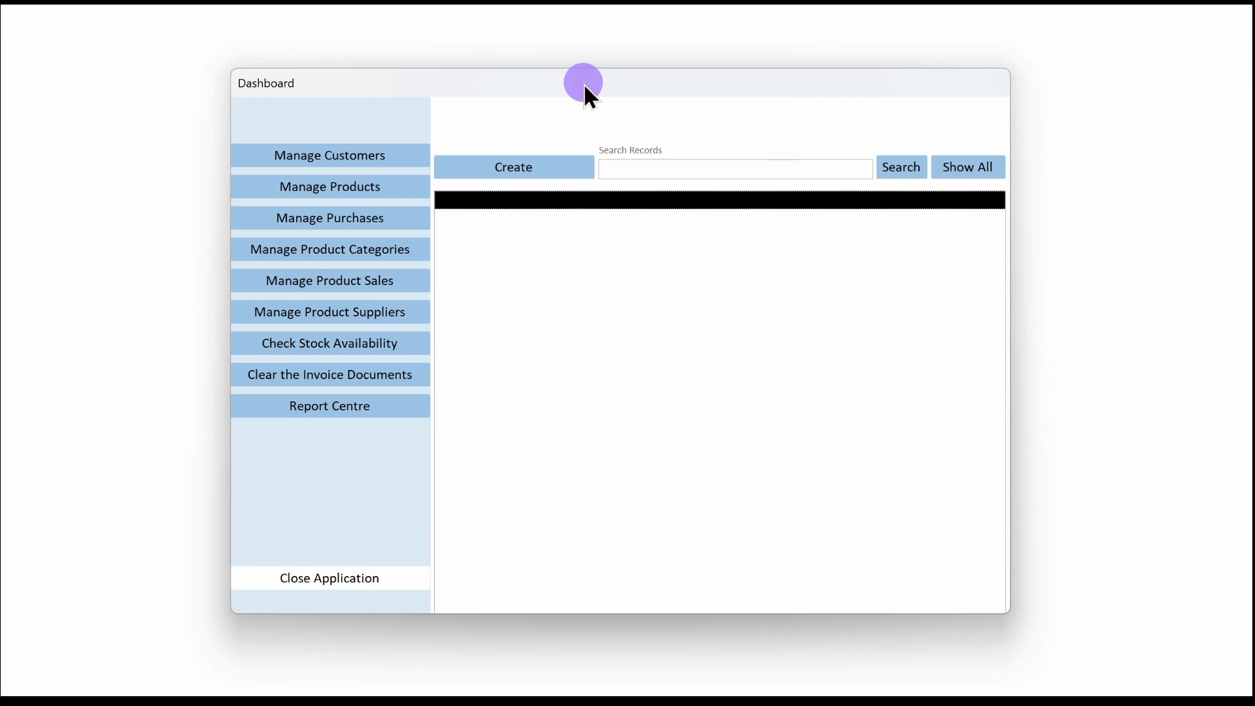
- Browse the purchases, product categories, sales and suppliers lists, and view the Ali Baba supplier record
left_click(364, 218)
left_click(350, 255)
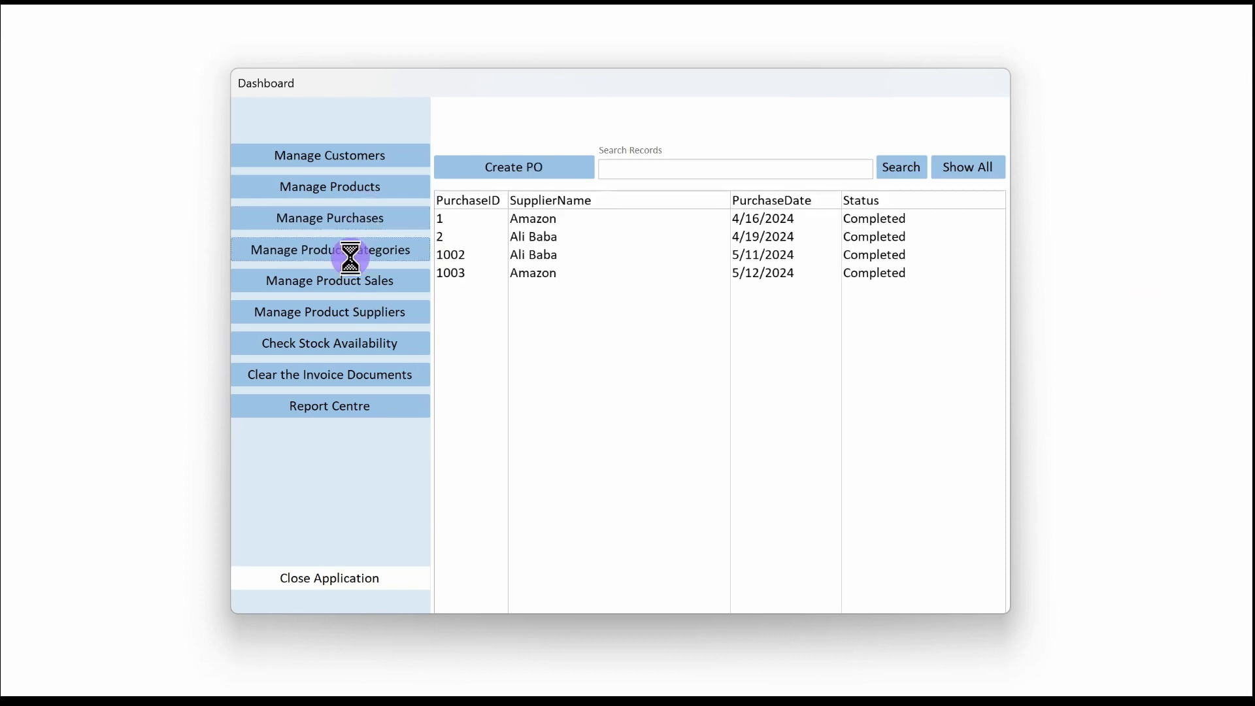
left_click(351, 282)
left_click(344, 313)
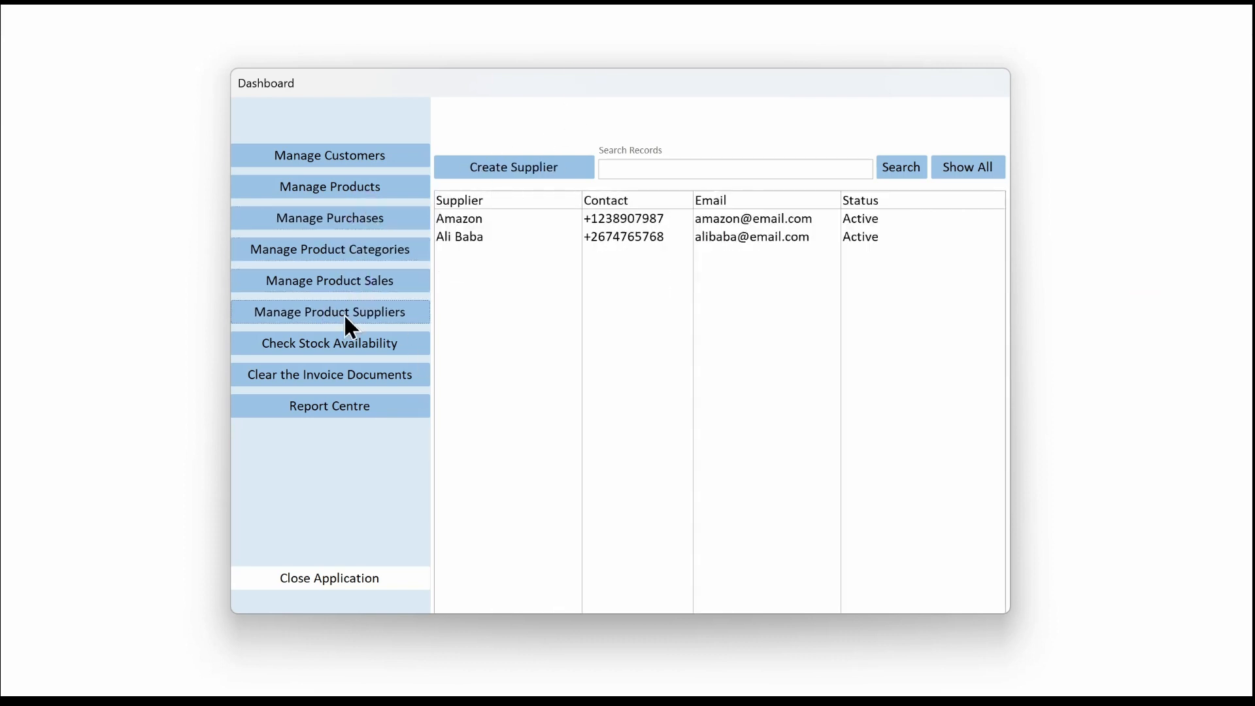
double_click(634, 238)
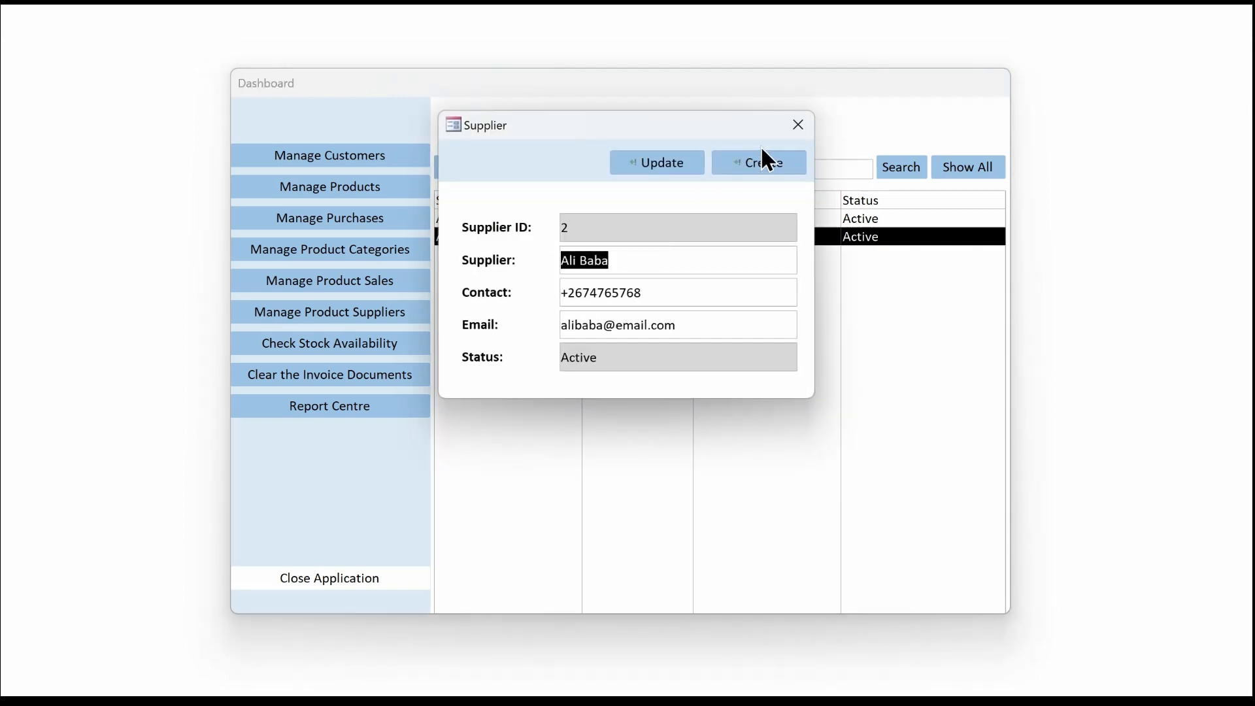
left_click(796, 124)
- Open purchase order 1002 and try to edit its Printer (Laser) line and add a product, closing the form at the end
left_click(351, 217)
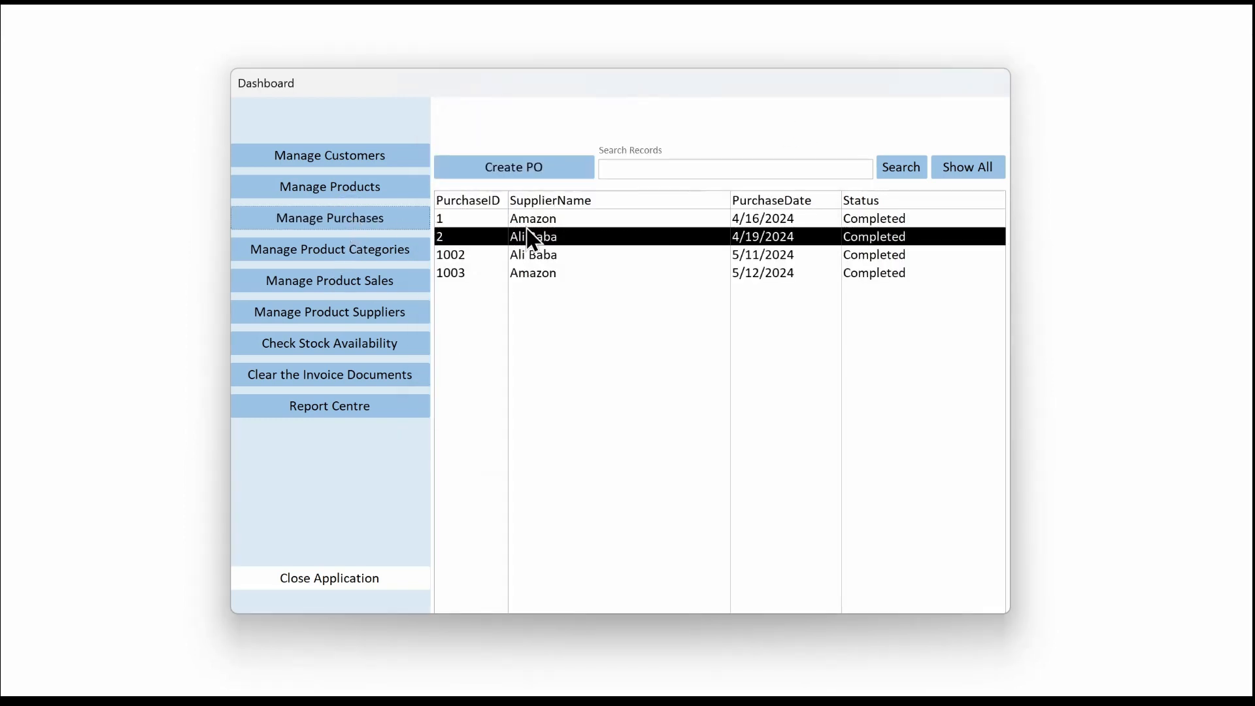
double_click(550, 255)
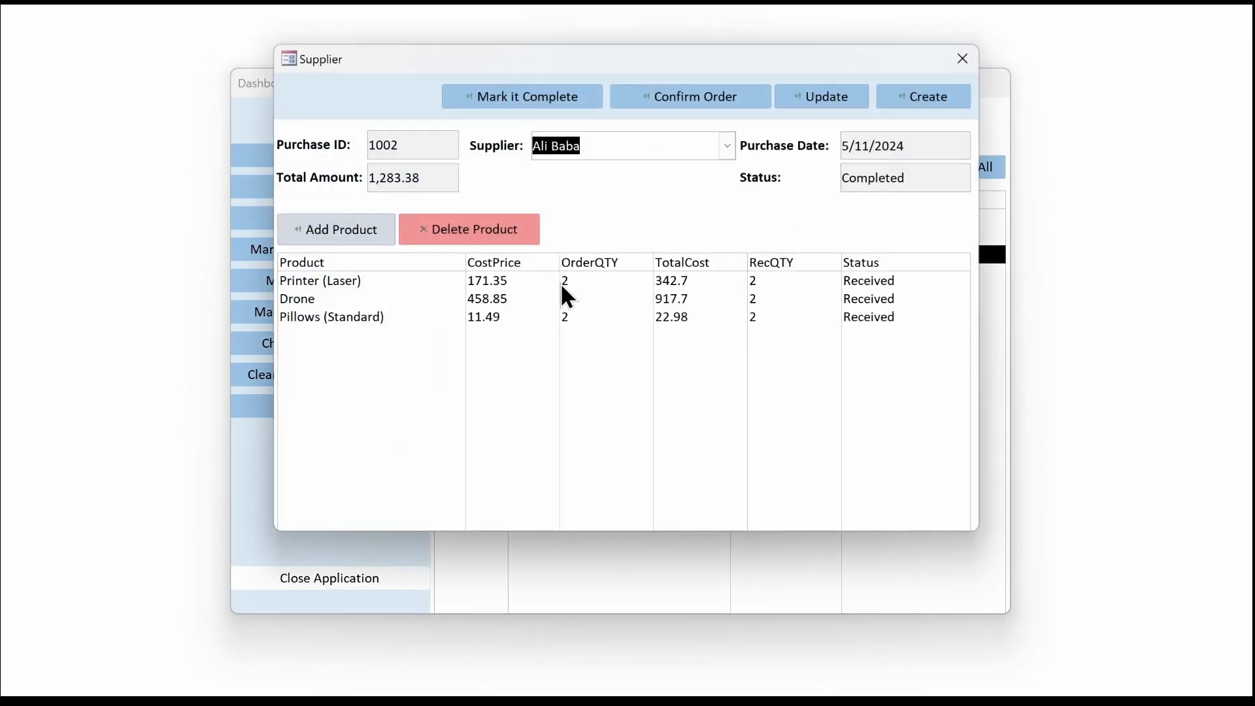
double_click(430, 280)
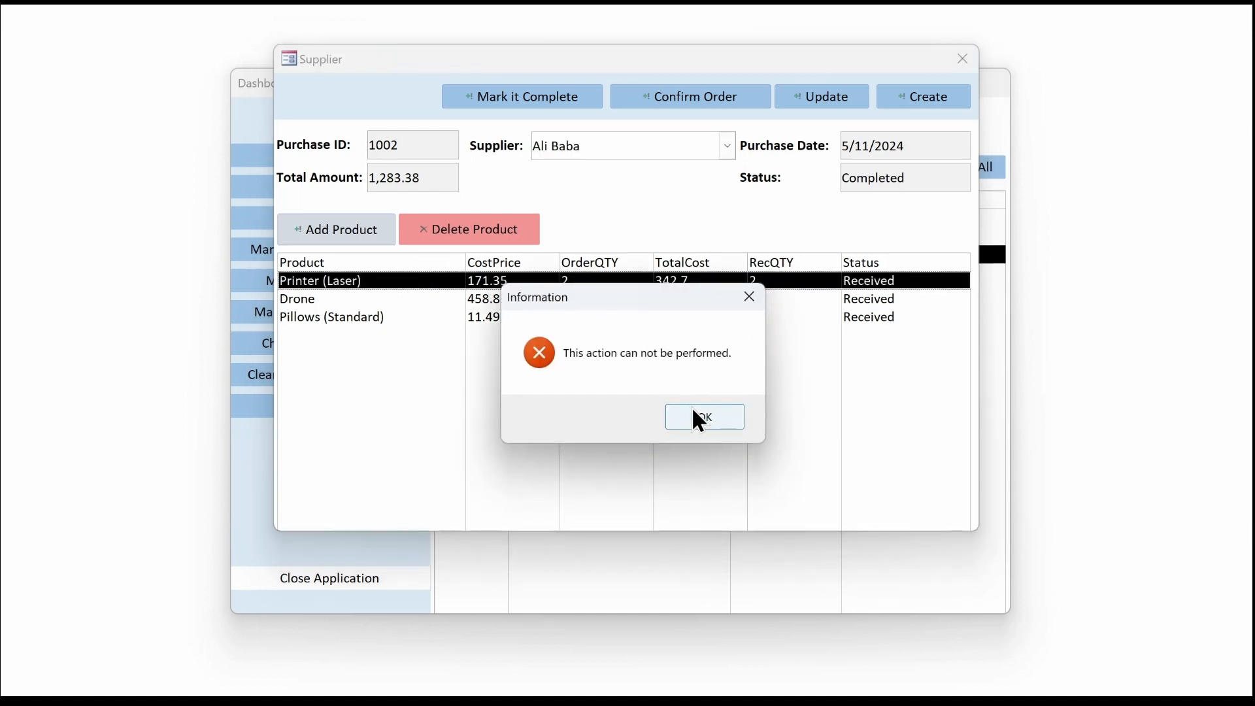
left_click(698, 413)
left_click(329, 230)
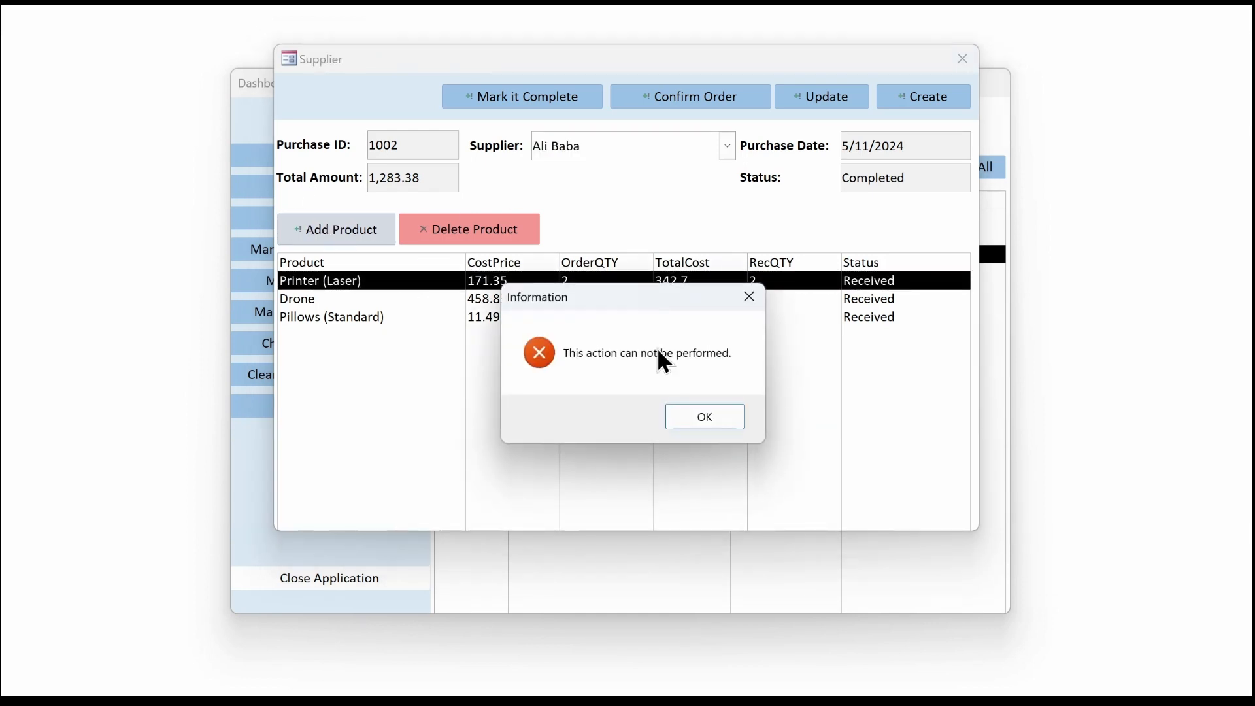
left_click(699, 412)
left_click(959, 58)
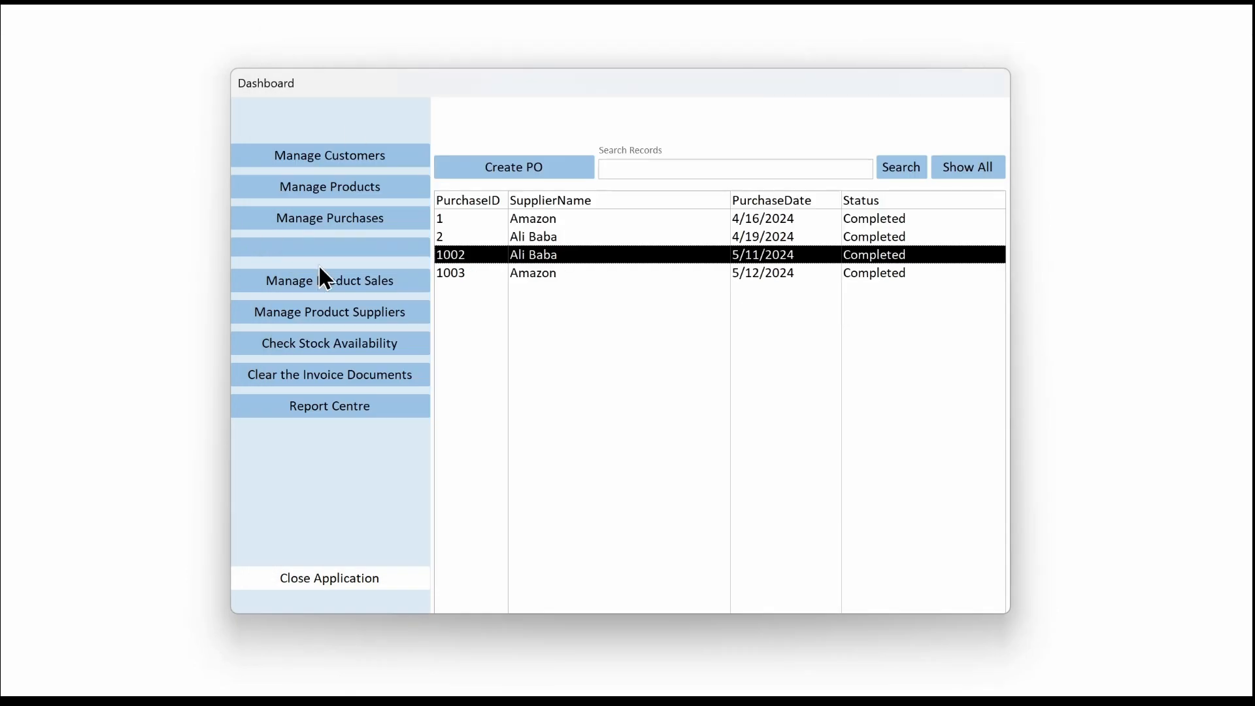
- View the details of sales order 4 from the product sales list and close the form
left_click(375, 287)
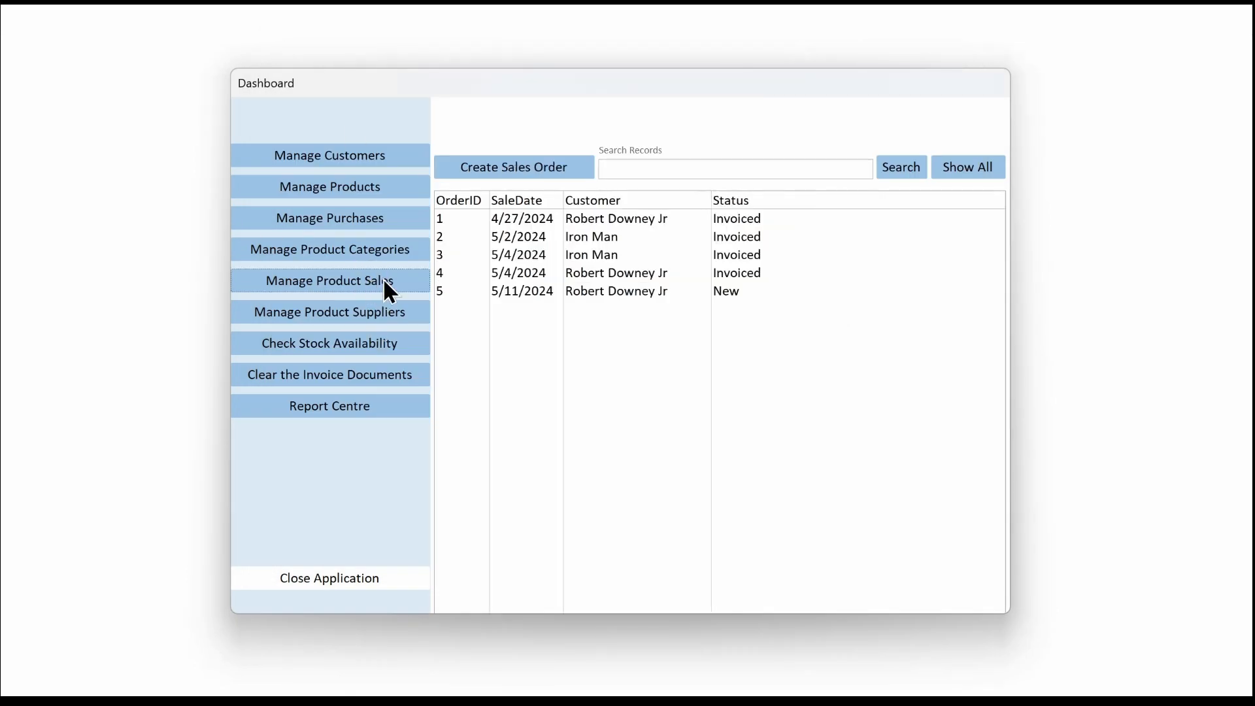
double_click(549, 273)
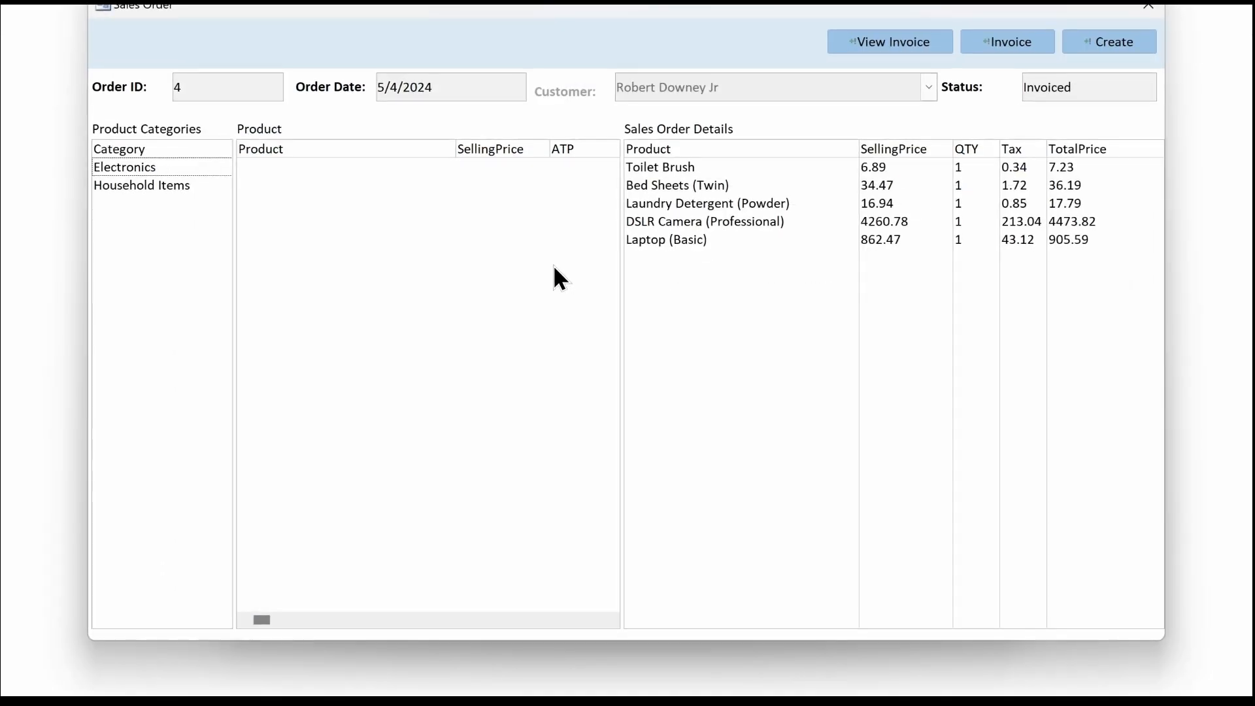
left_click(1149, 7)
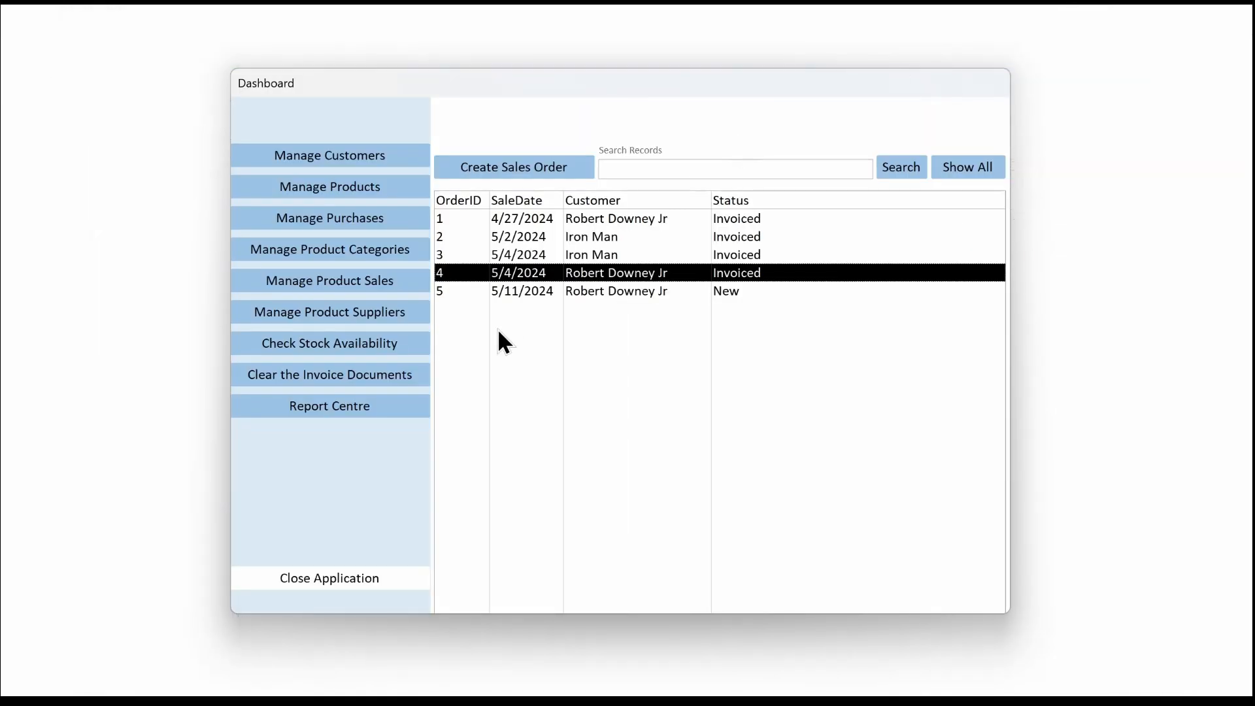
- Add the electronics products Gaming Mouse, Laptop (Basic) and Security Camera (Indoor) to sales order 5
double_click(536, 291)
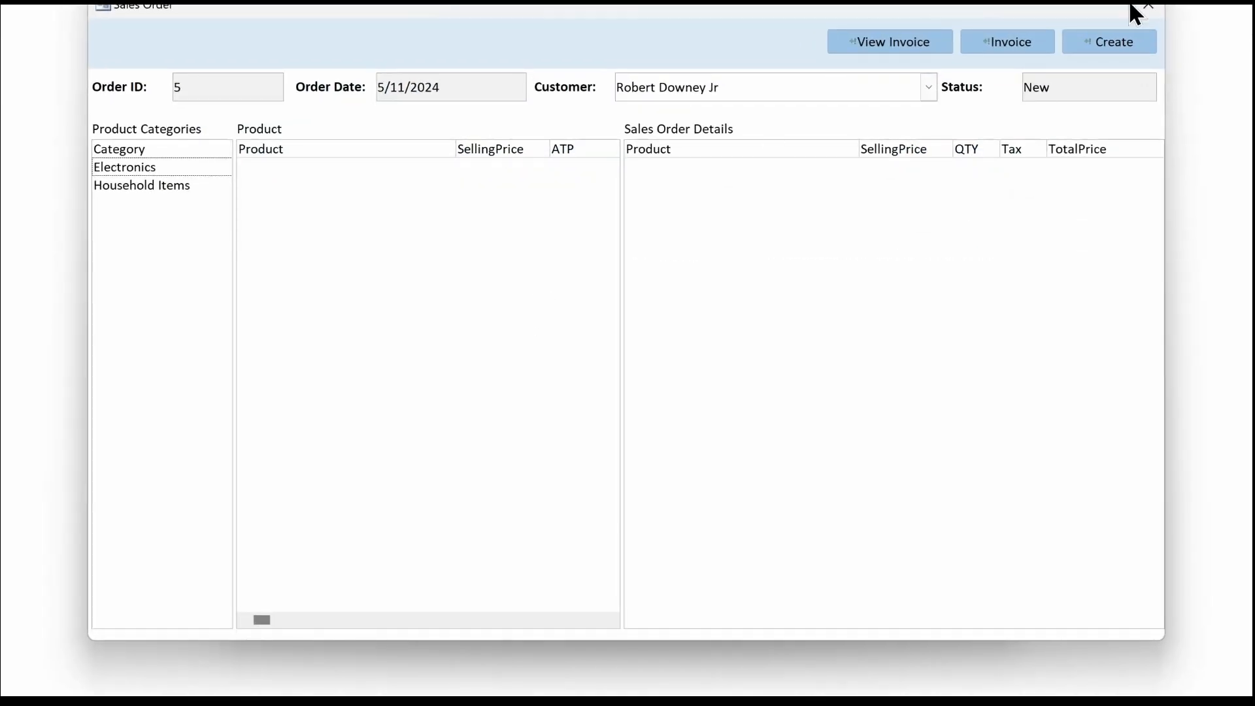
left_click(144, 166)
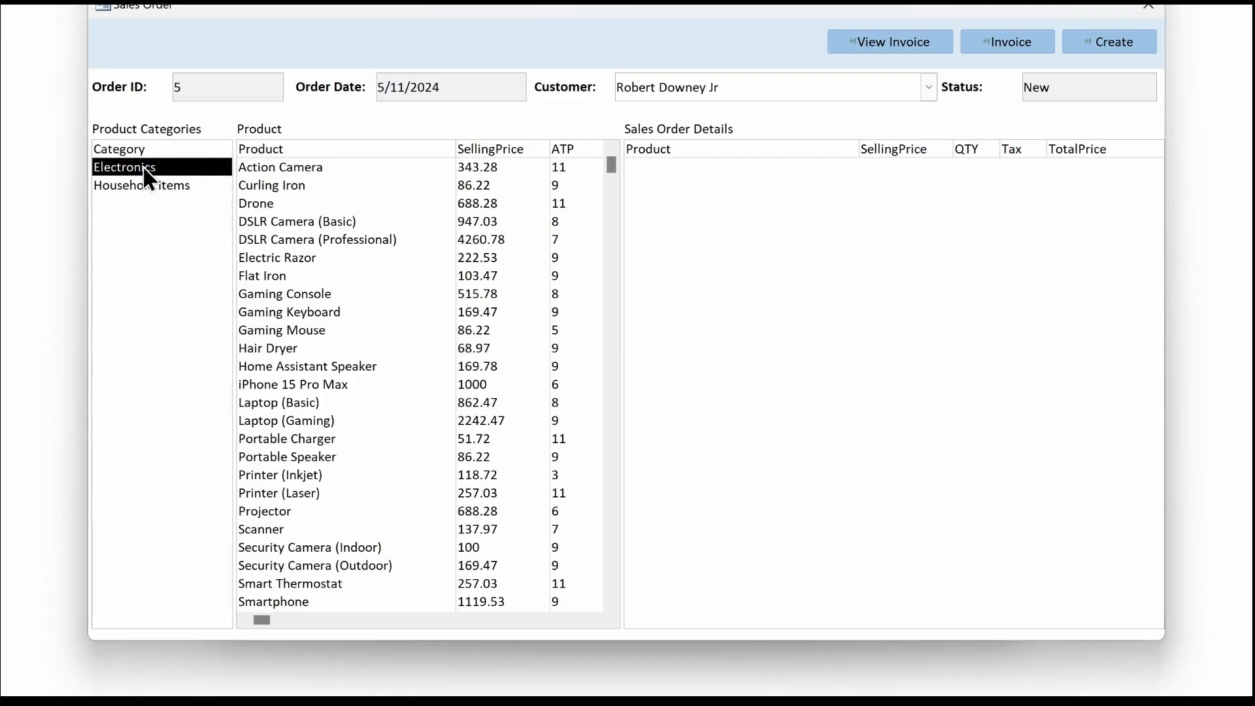
double_click(339, 330)
double_click(300, 402)
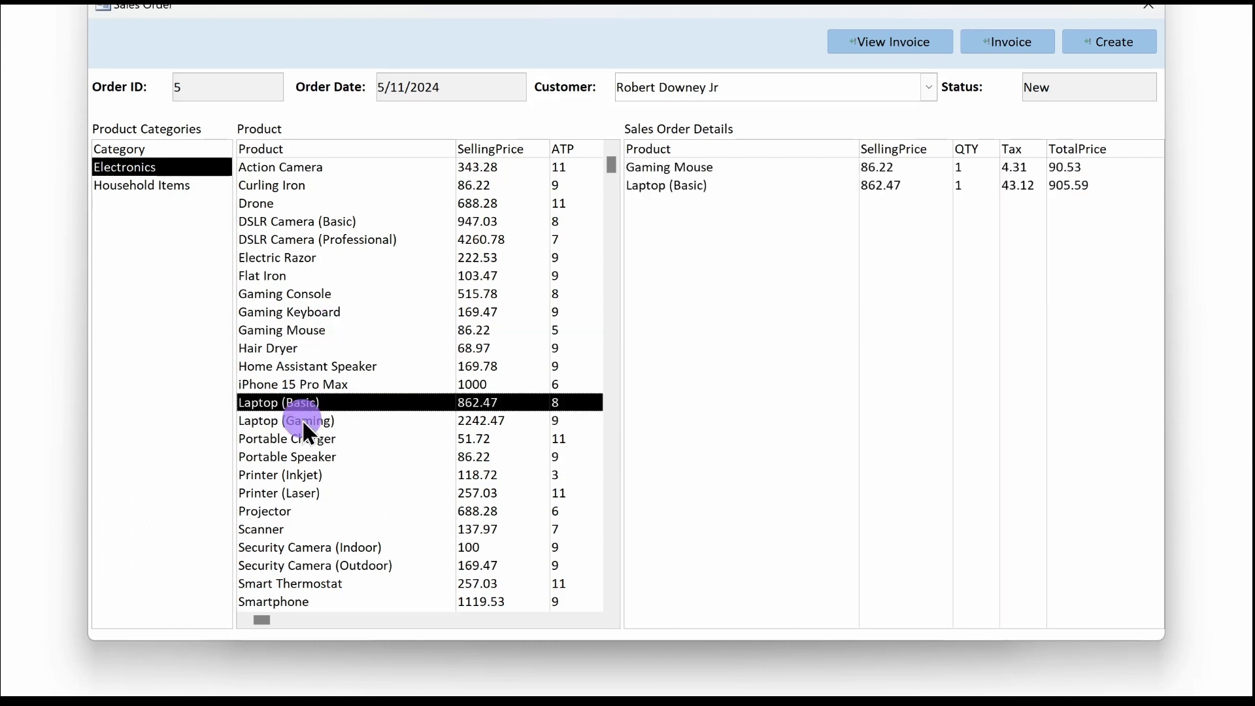
double_click(298, 550)
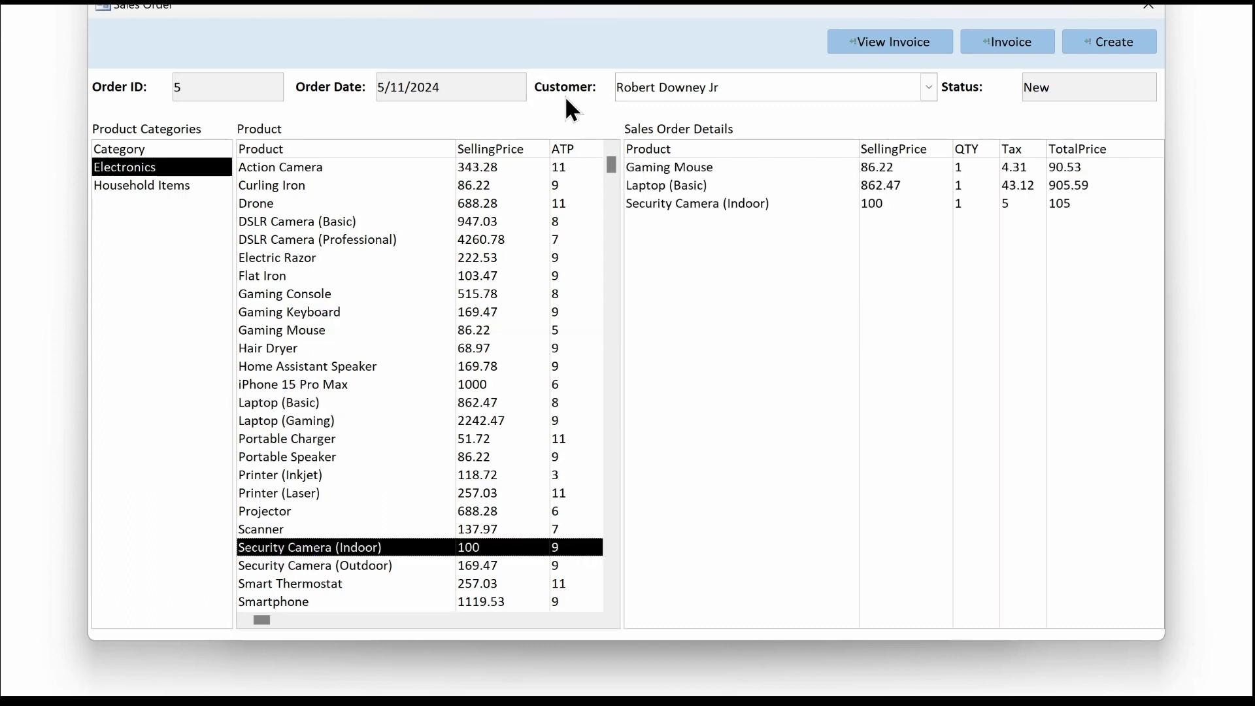
- Invoice sales order 5 and view its tax invoice, closing the invoice and order windows at the end
left_click(1006, 43)
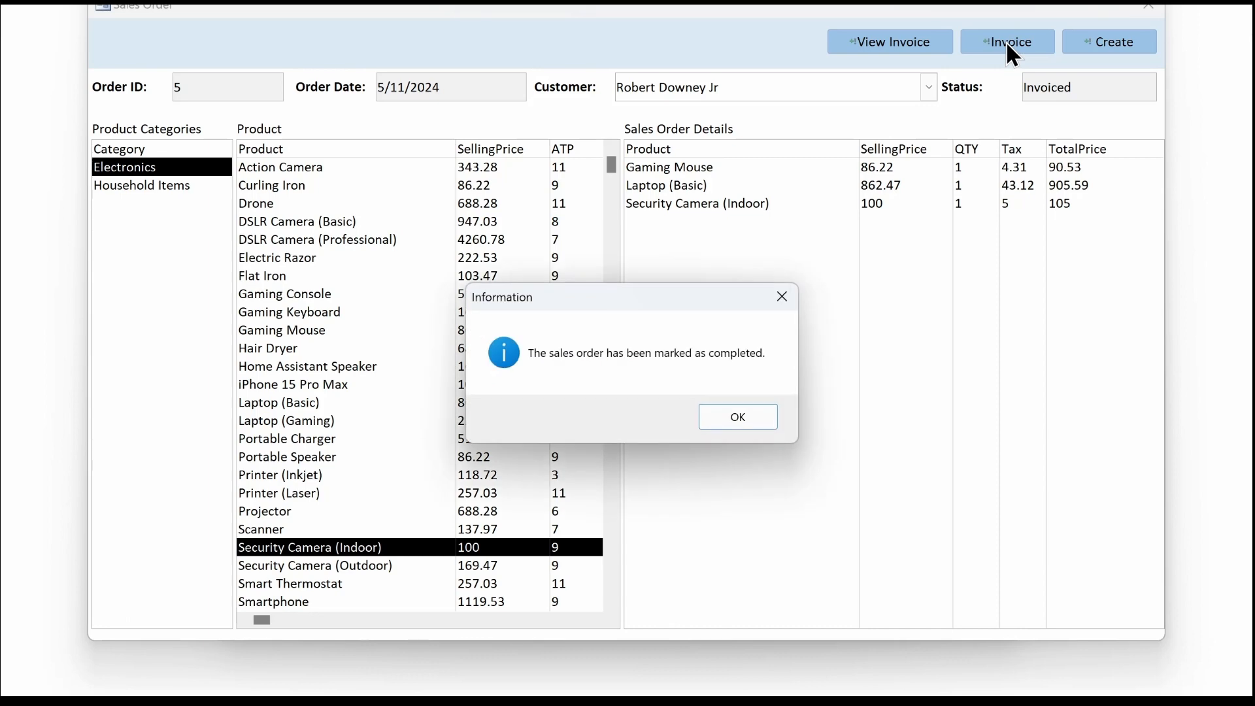
key("Return")
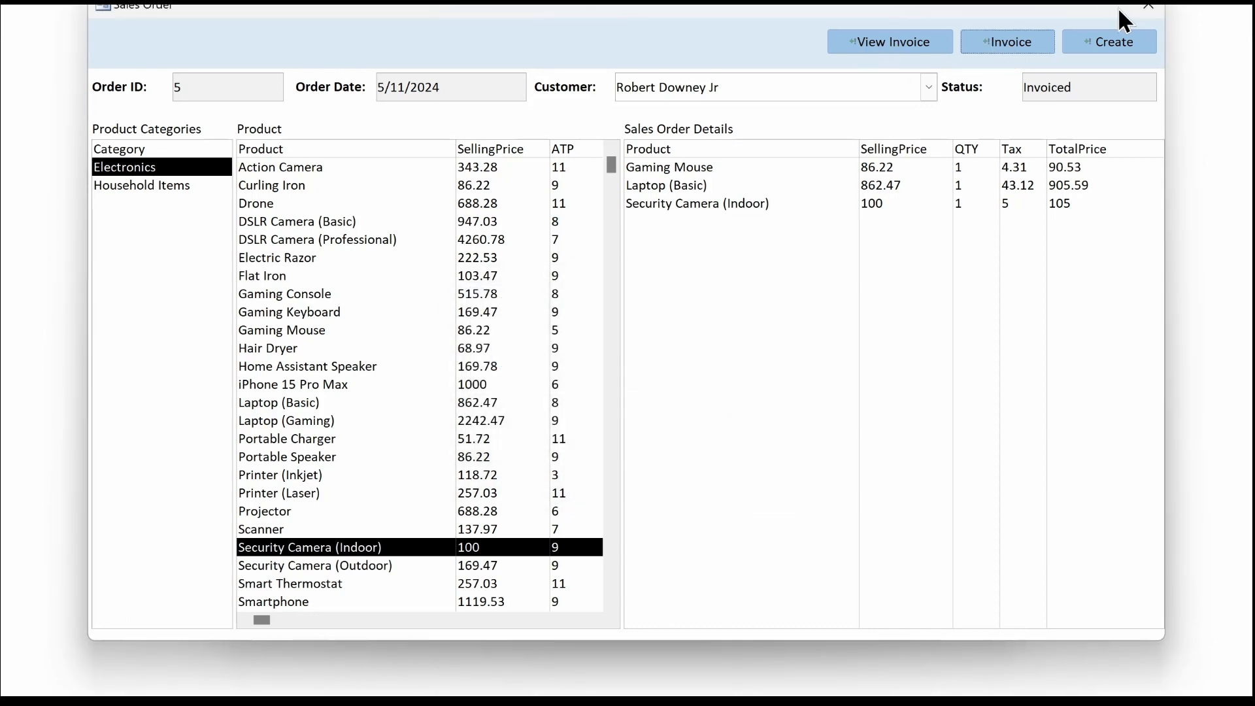
left_click(890, 39)
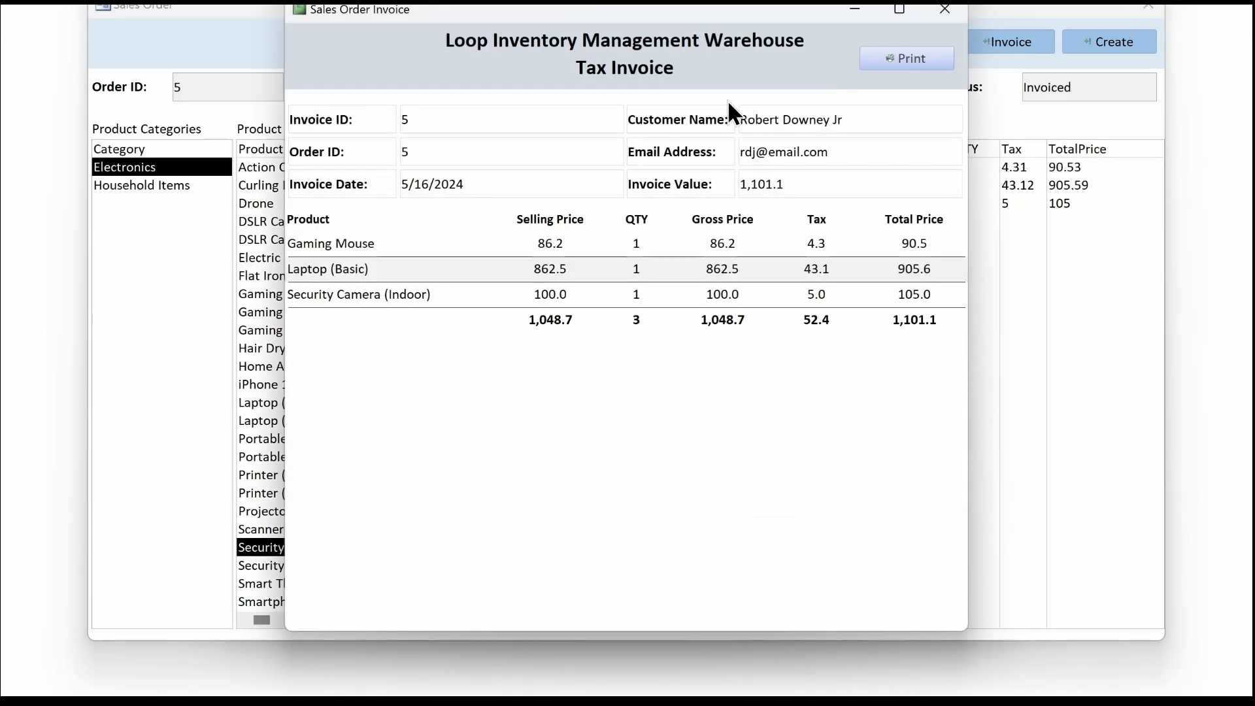
left_click(945, 9)
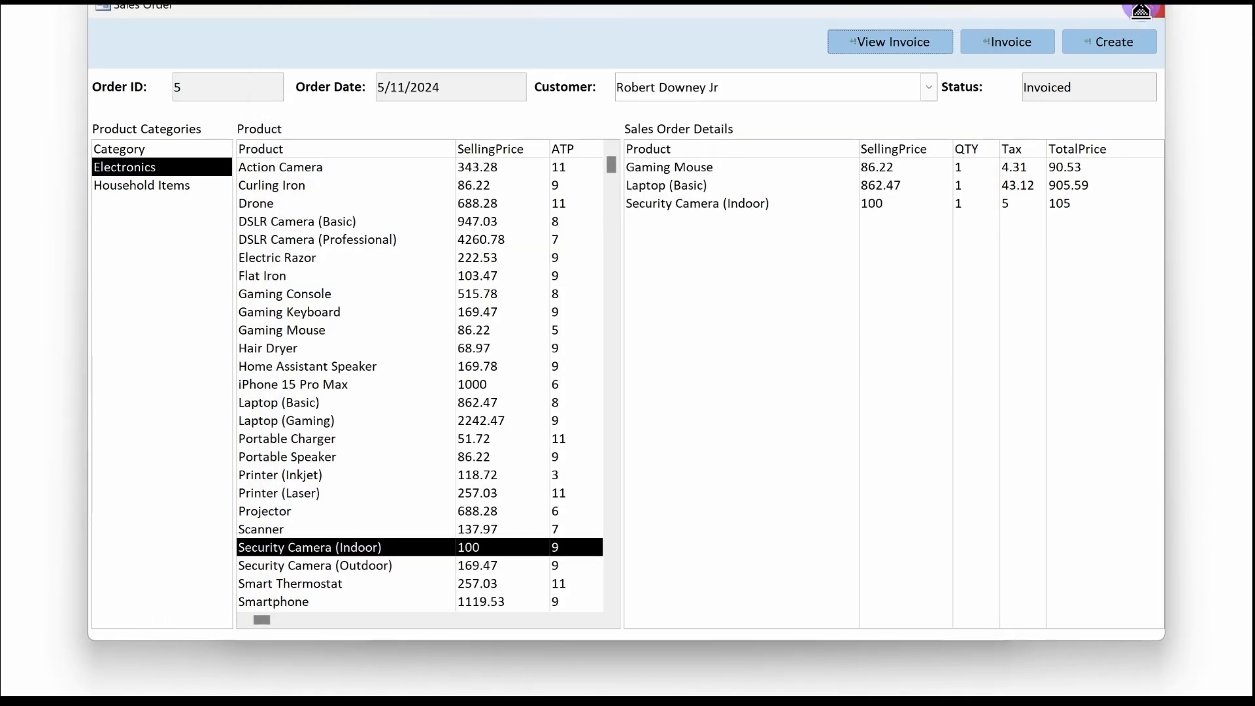
left_click(1128, 5)
- Check the stock availability list and the list of invoice documents
left_click(350, 341)
left_click(468, 429)
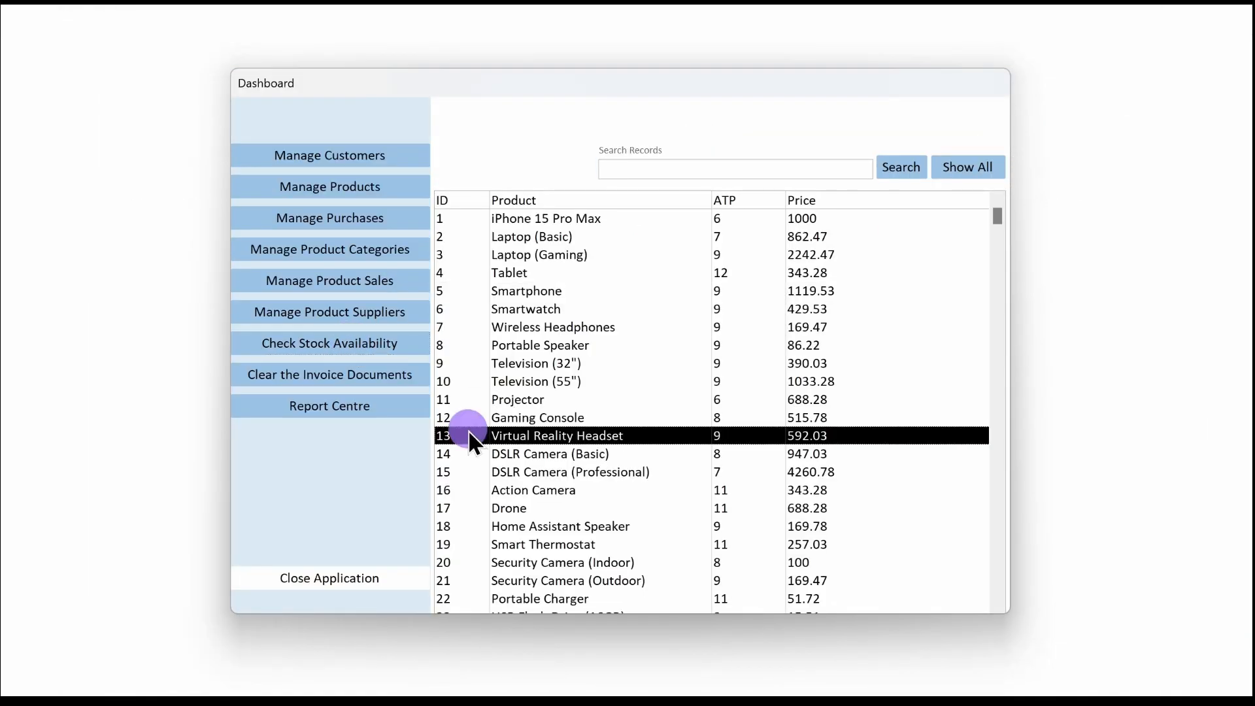
left_click(304, 375)
- View the Purchase Category Wise and Sale Category Wise reports from the Report Centre, closing the report windows at the end
left_click(312, 400)
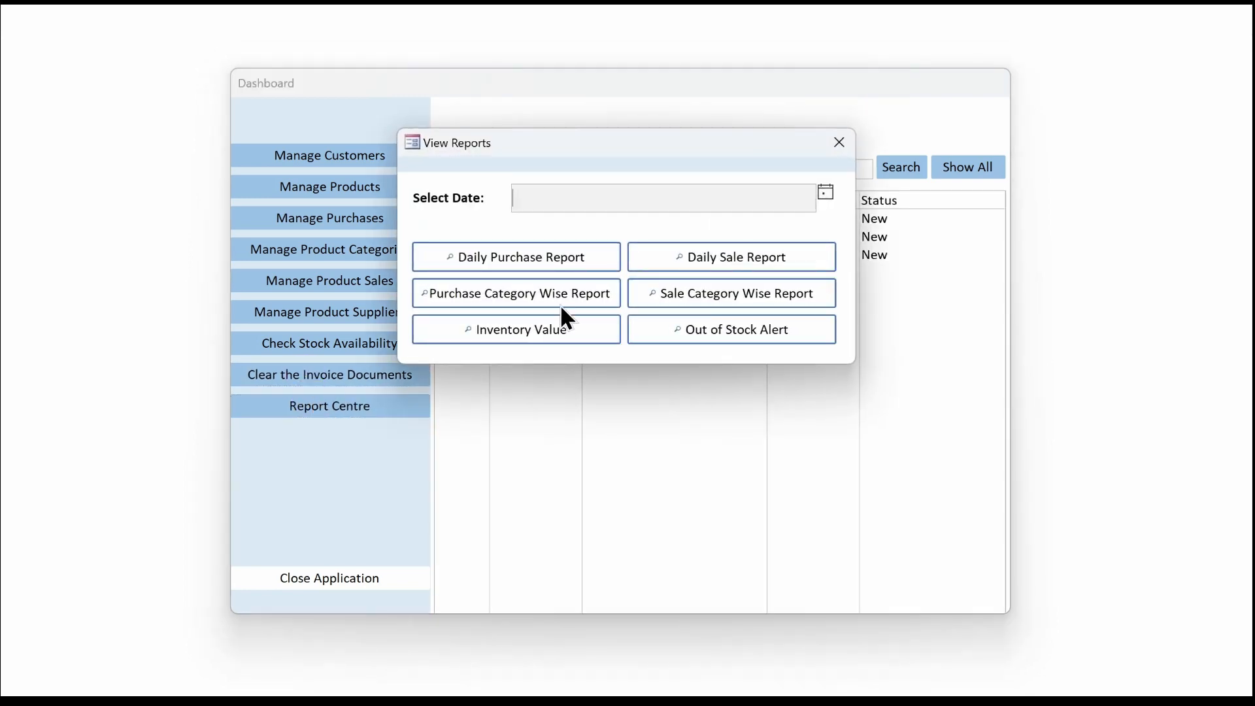
left_click(551, 290)
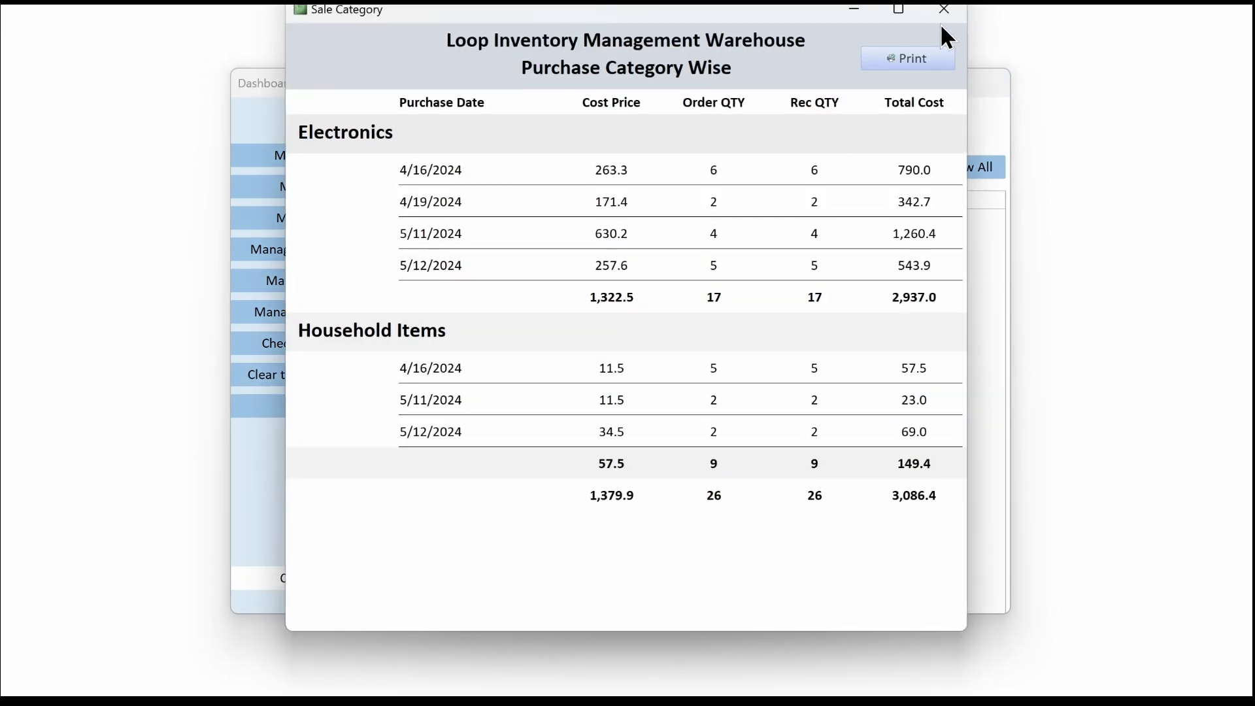
left_click(945, 9)
left_click(739, 294)
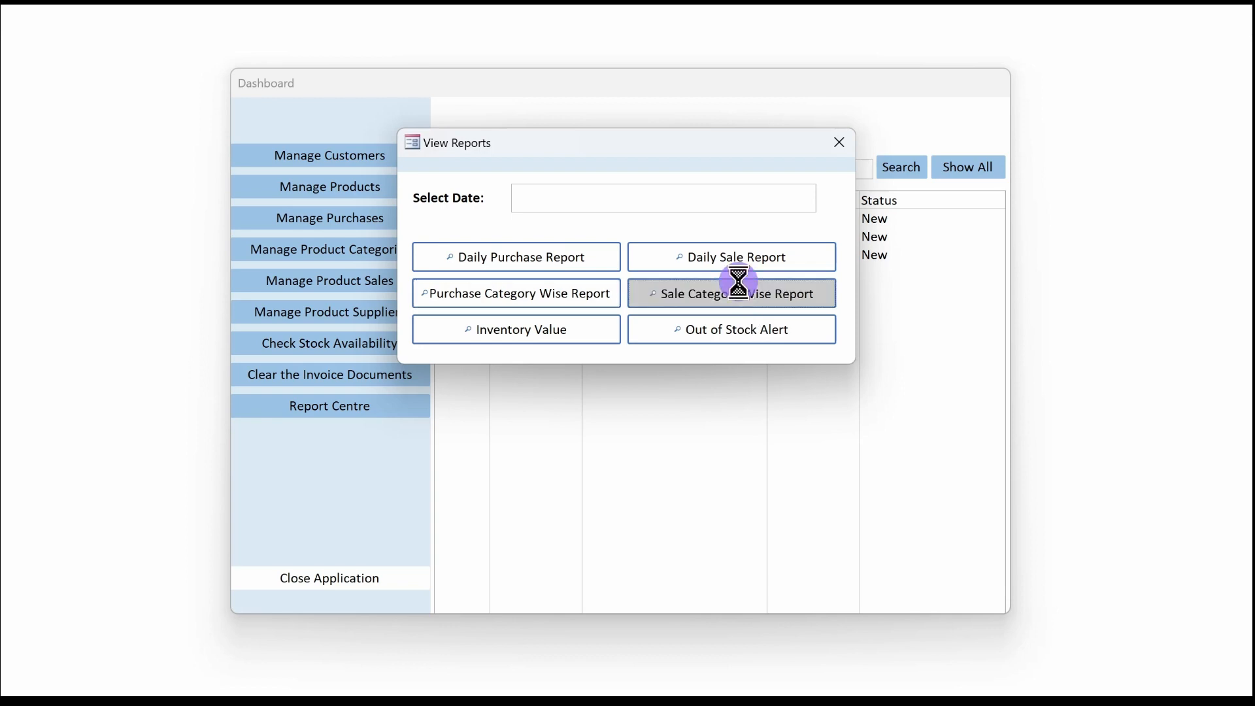
left_click(953, 12)
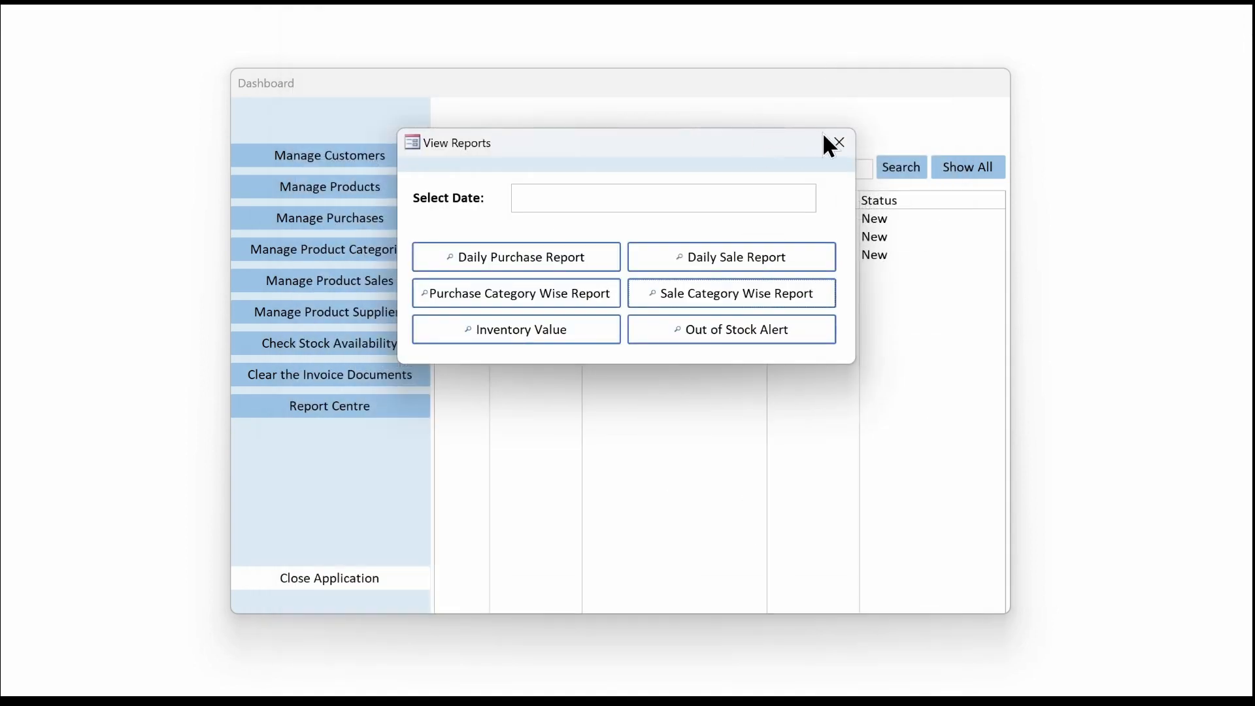
left_click(839, 144)
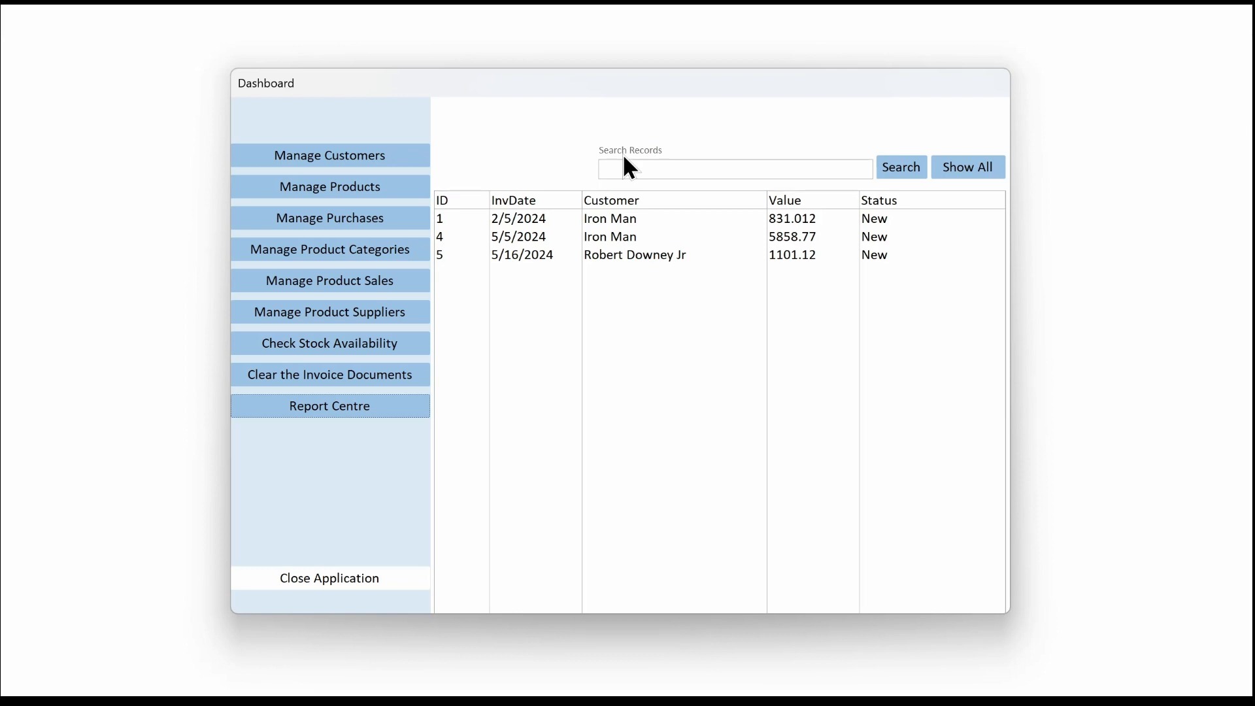
- Display the product list on the Dashboard for review
left_click(349, 185)
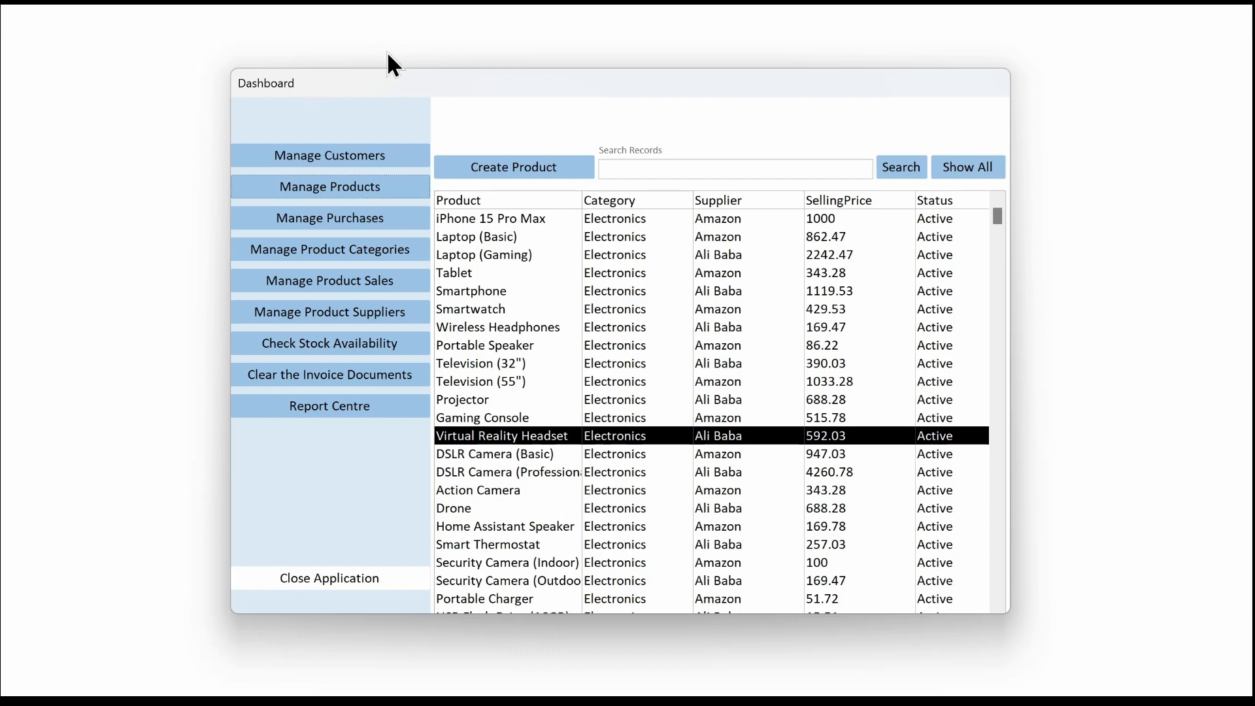
left_click(740, 97)
left_click(164, 298)
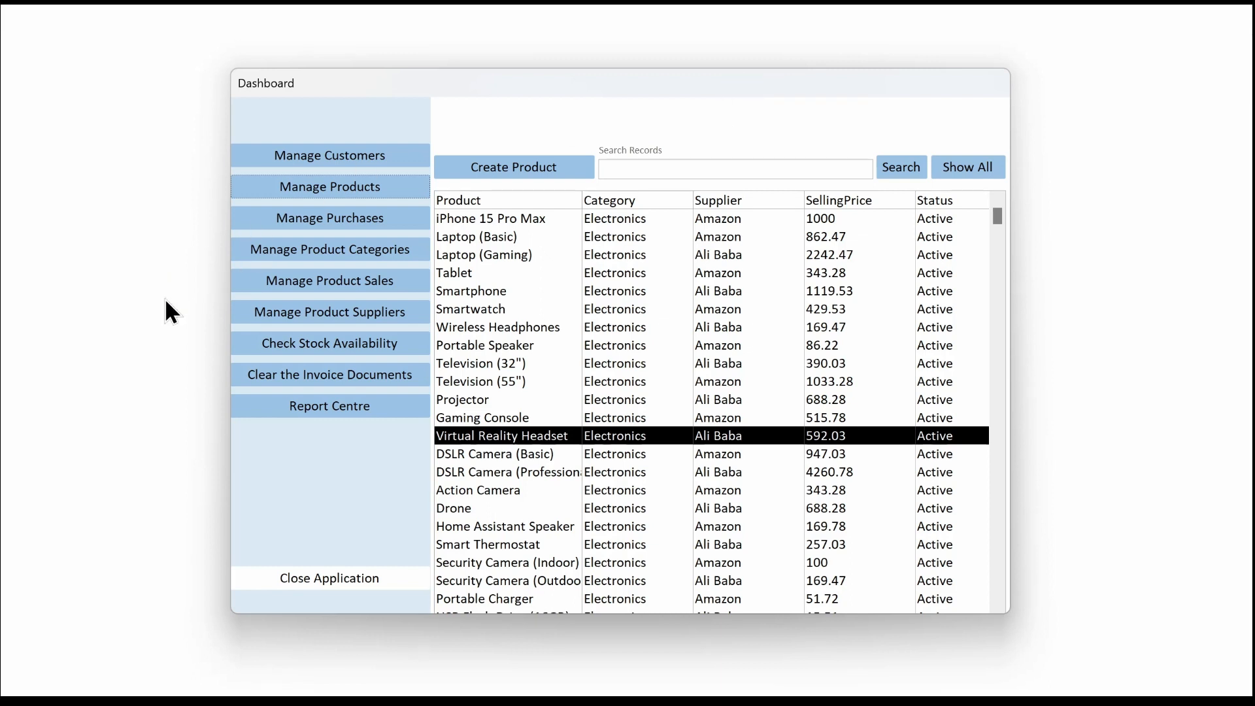